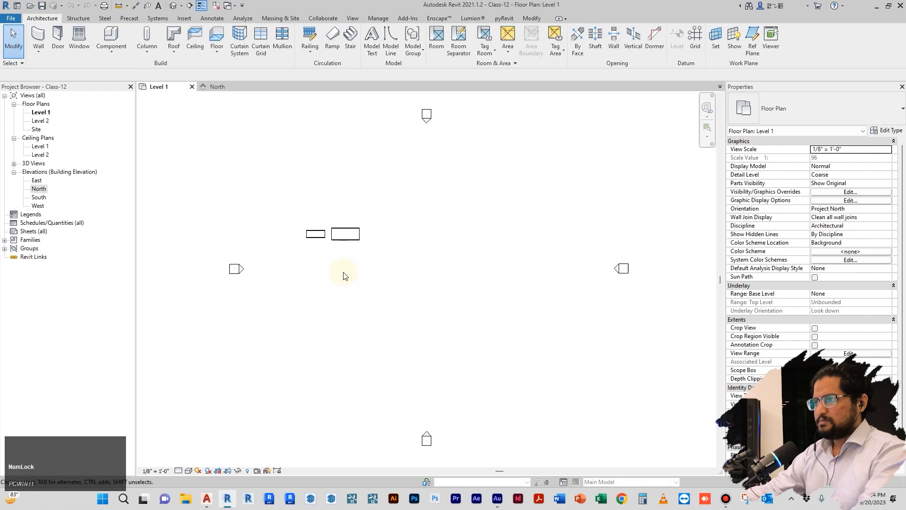
Step: Examine the two existing ramps in the Level 1 floor plan and in the North elevation
scroll(350, 275, up, 4)
middle_drag(366, 299, 377, 323)
scroll(376, 312, up, 2)
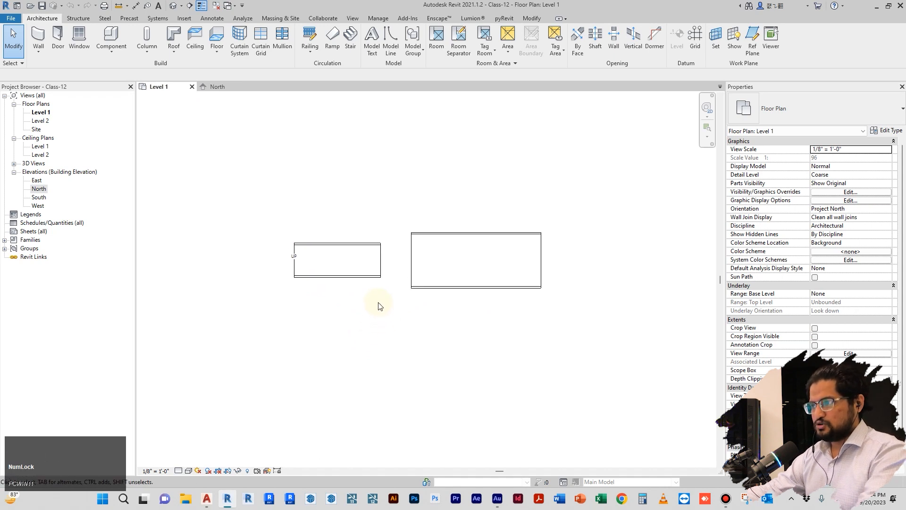
click(218, 88)
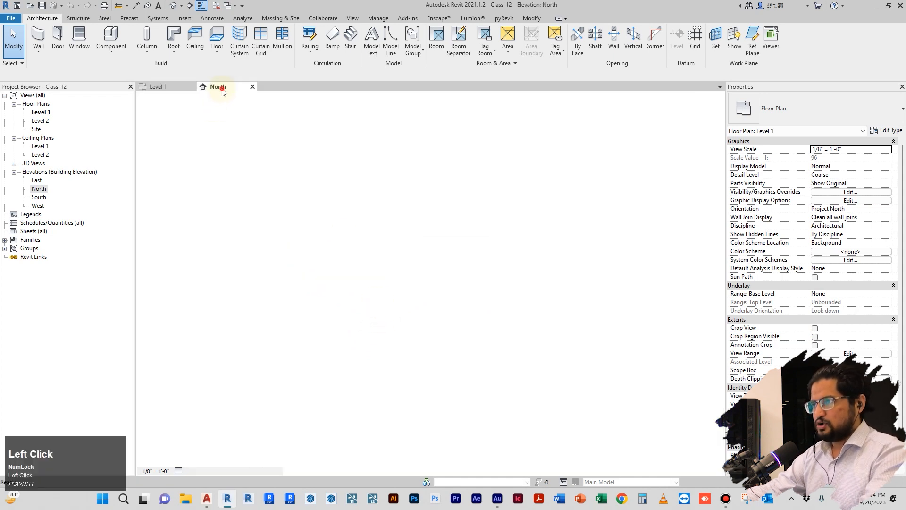
middle_drag(581, 360, 572, 364)
scroll(429, 269, down, 1)
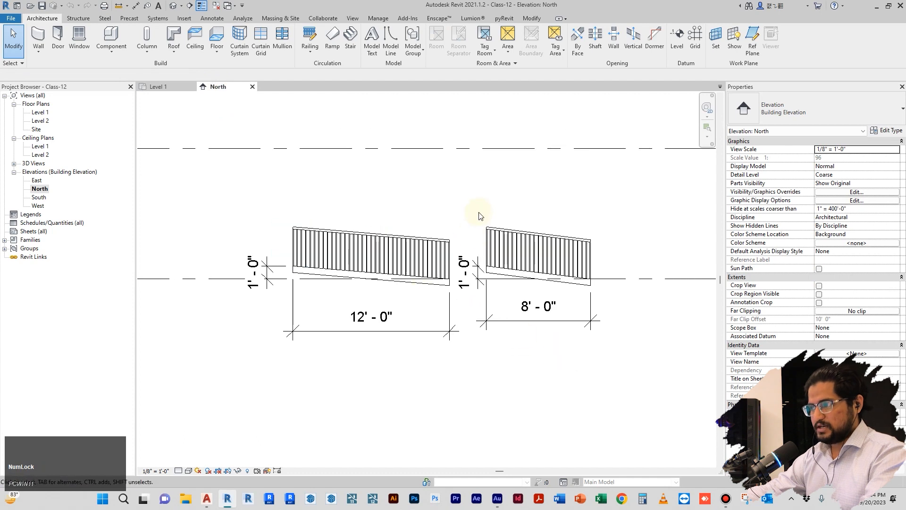
middle_drag(472, 218, 457, 224)
key(Escape)
Step: Start a new ramp on Level 1 and duplicate the Ramp 3 type as Ramp 4
click(162, 87)
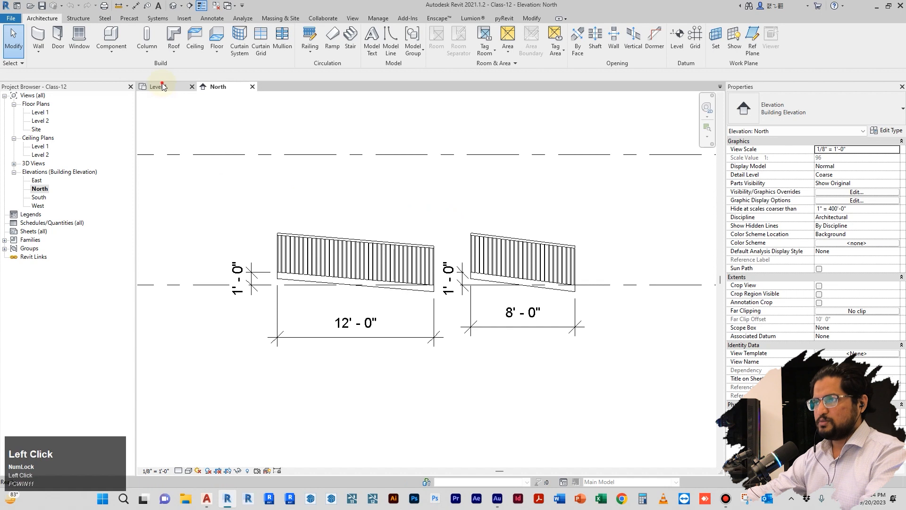
click(333, 37)
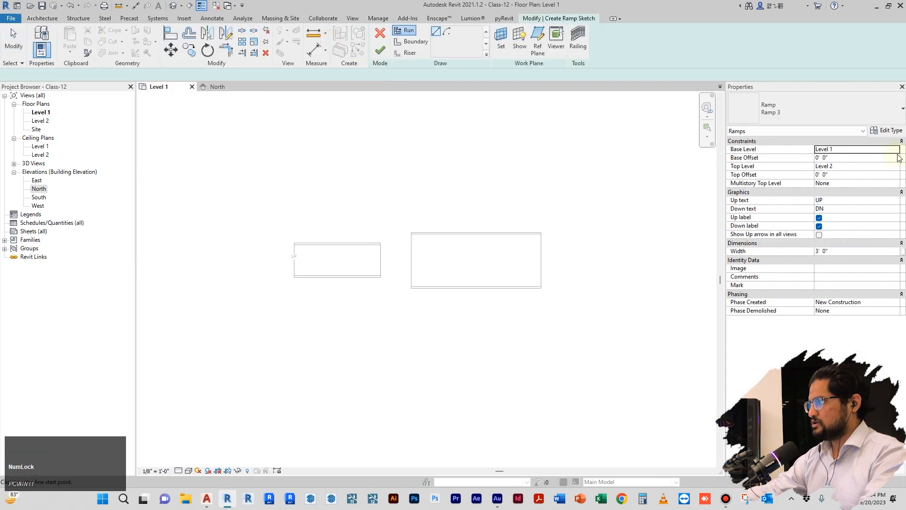
click(887, 131)
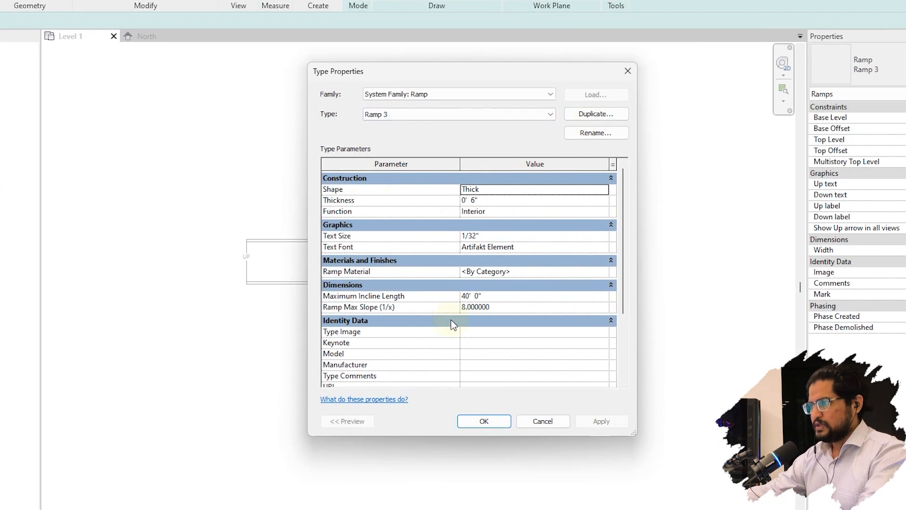
mouse_move(414, 313)
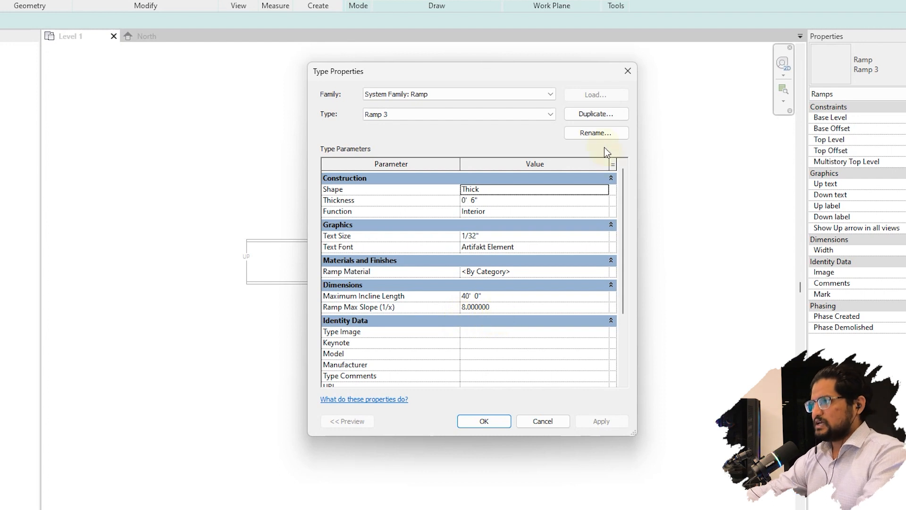
click(596, 114)
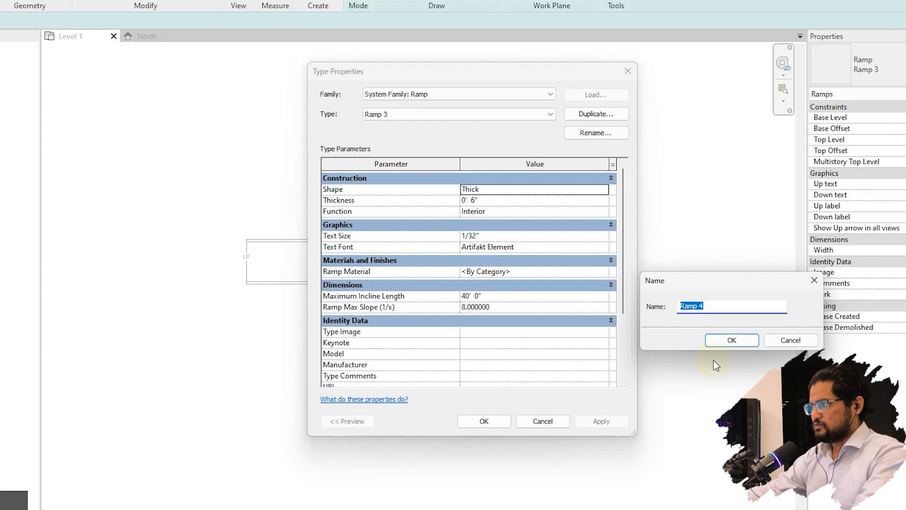
click(734, 341)
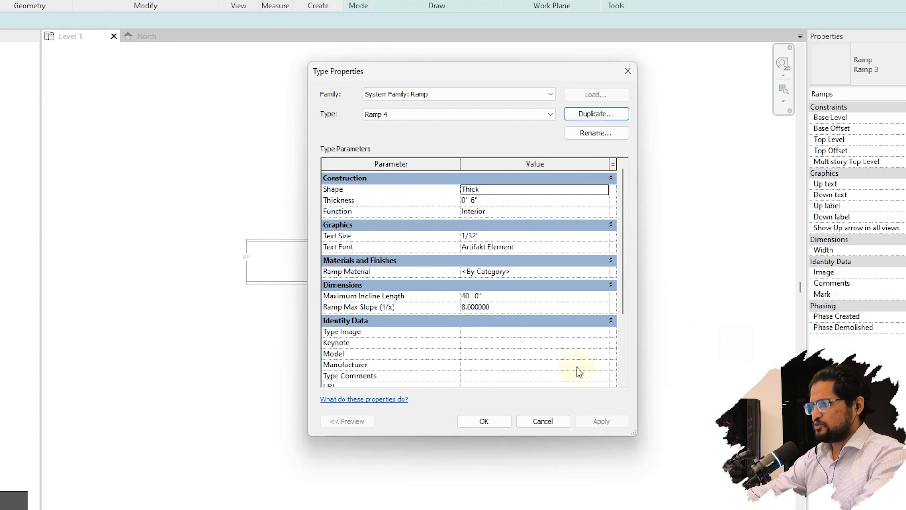
click(472, 422)
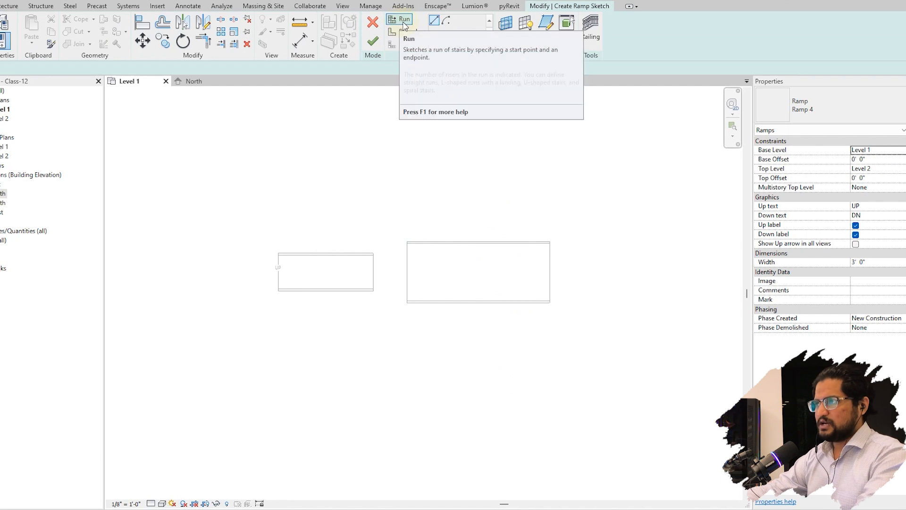
Step: Sketch a horizontal ramp run about 8'-2" long and a second run about 10'-0" long sloping down to its right
click(438, 23)
middle_drag(504, 300, 315, 198)
scroll(315, 199, down, 1)
click(372, 279)
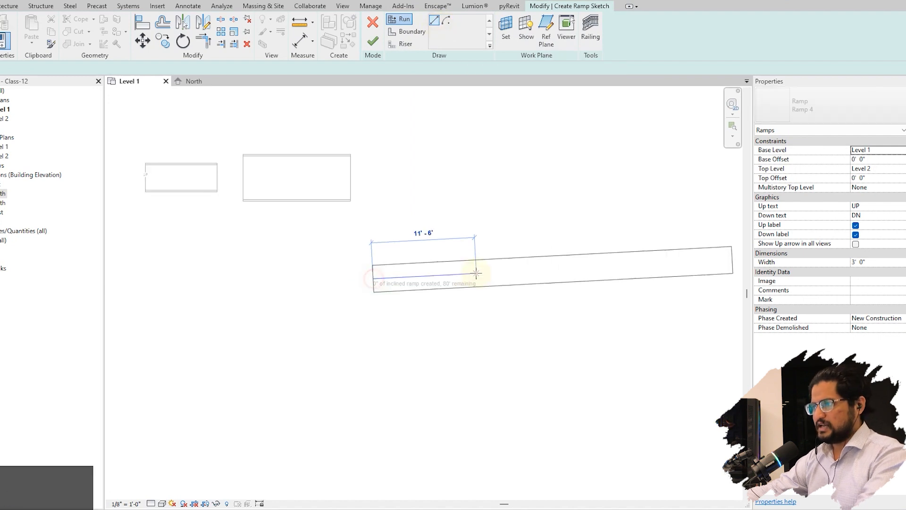
scroll(477, 275, up, 2)
scroll(478, 283, up, 1)
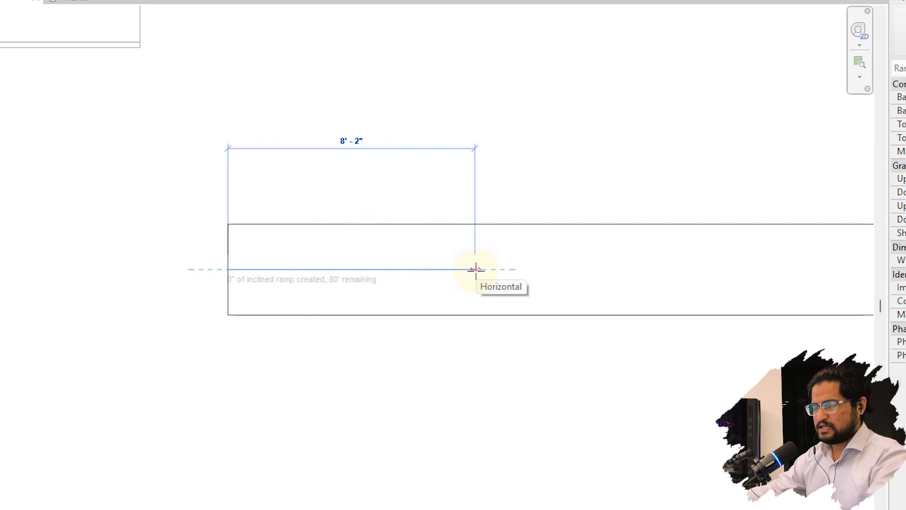
click(476, 269)
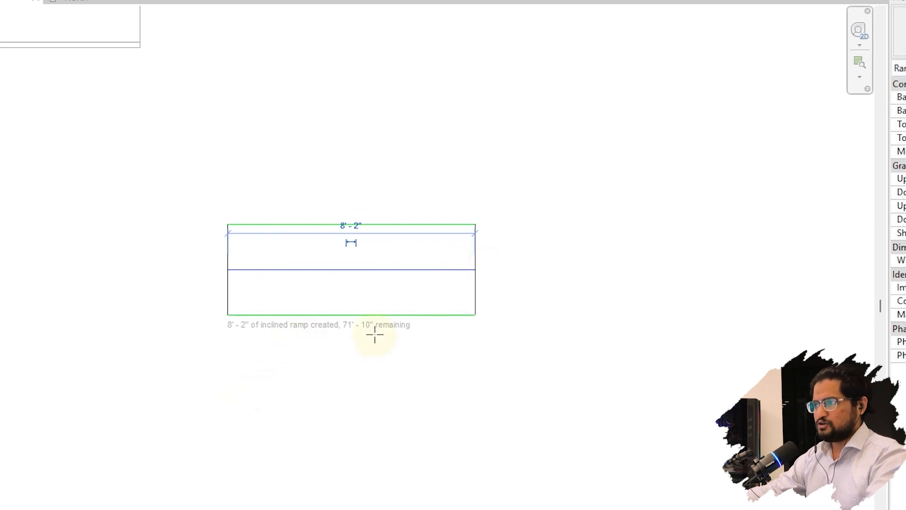
click(532, 293)
click(780, 477)
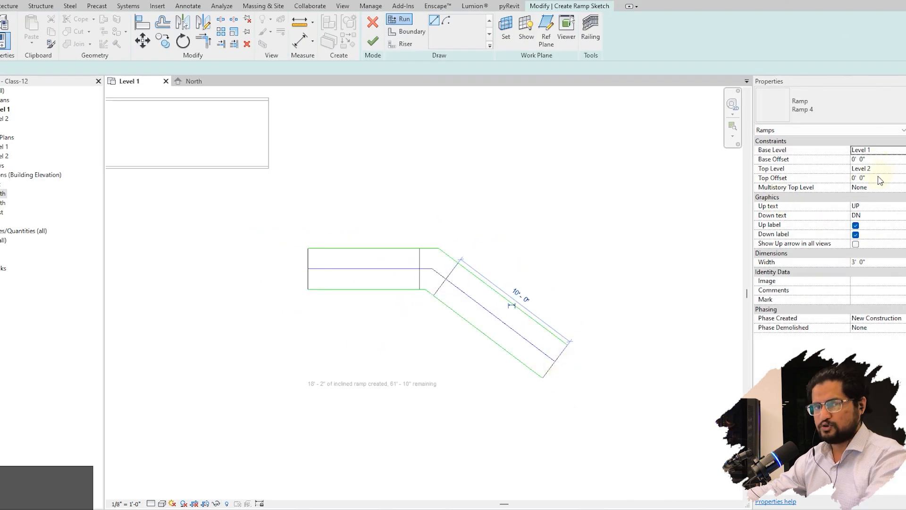
Step: Delete both sketched runs together with the landing between them
key(Escape)
key(Escape)
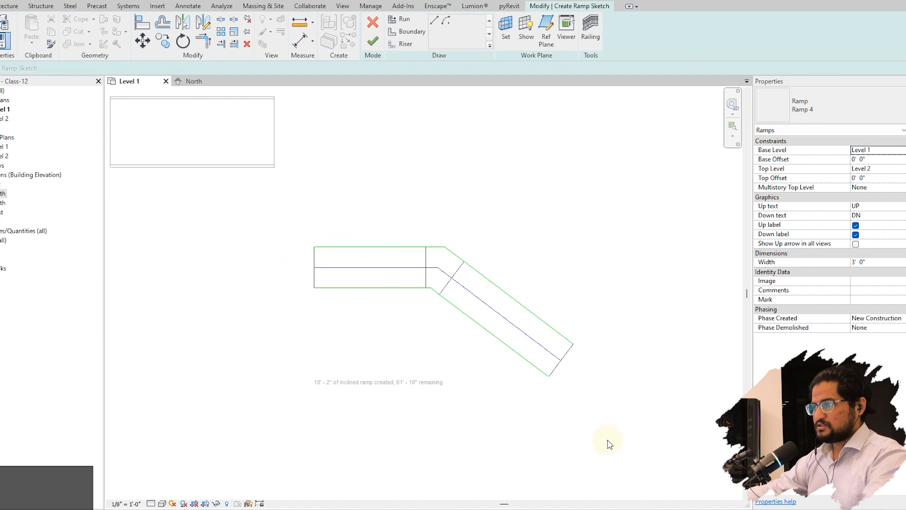
drag(598, 431, 295, 237)
key(Delete)
Step: Sketch a horizontal ramp run about 8'-0" long and a parallel return run about 11'-0" long below it
click(403, 20)
click(356, 288)
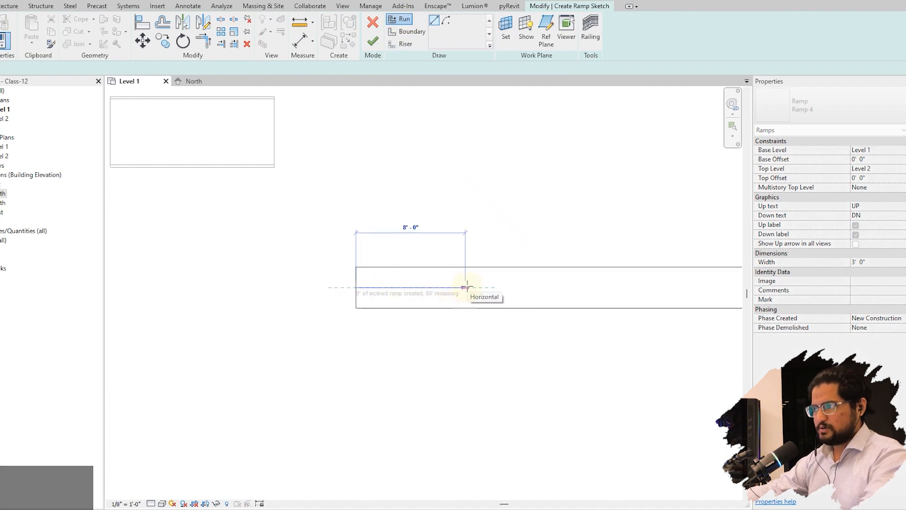
click(466, 287)
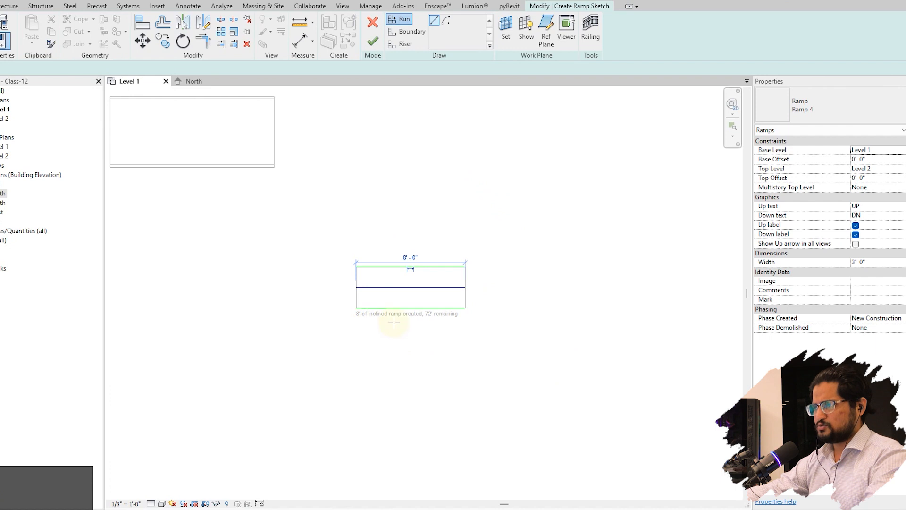
click(465, 362)
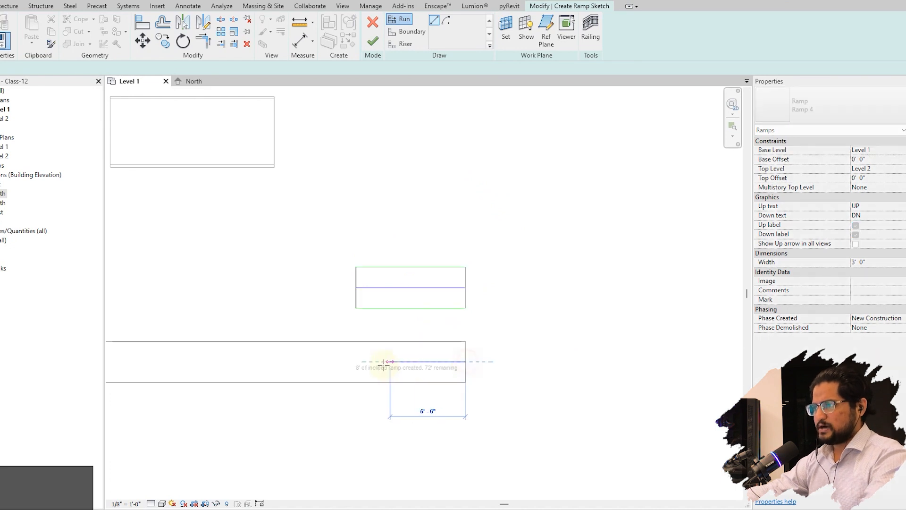
click(315, 361)
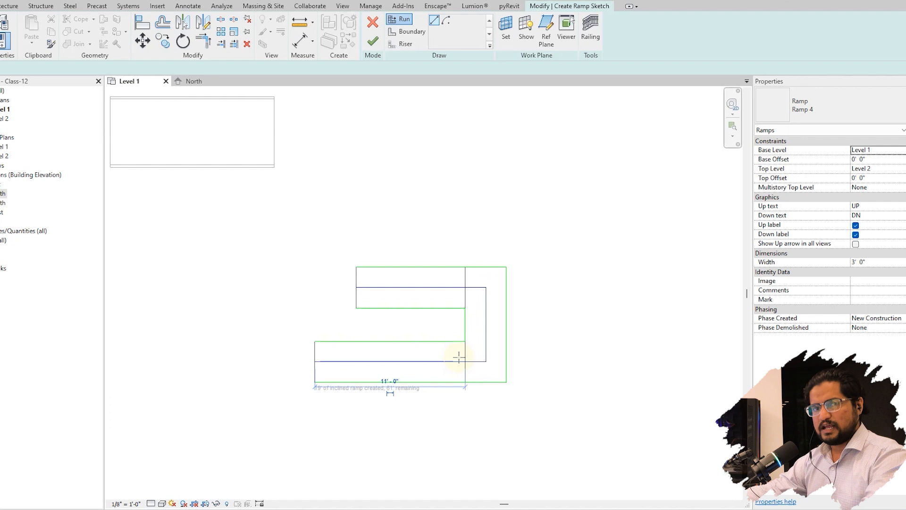
Step: Continue the ramp with a run about 5'-6" long angled down-left and a vertical run about 5'-0" long below it
scroll(481, 354, down, 2)
middle_drag(421, 389, 505, 307)
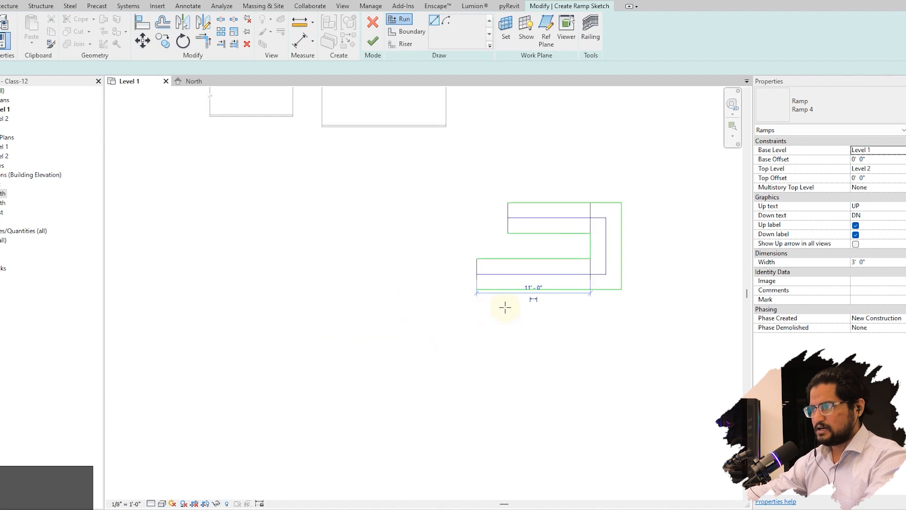
click(411, 310)
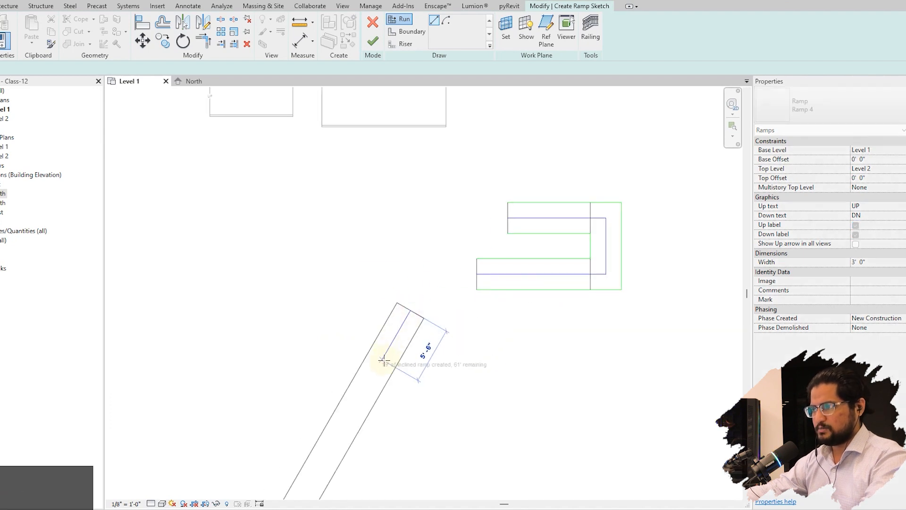
click(383, 360)
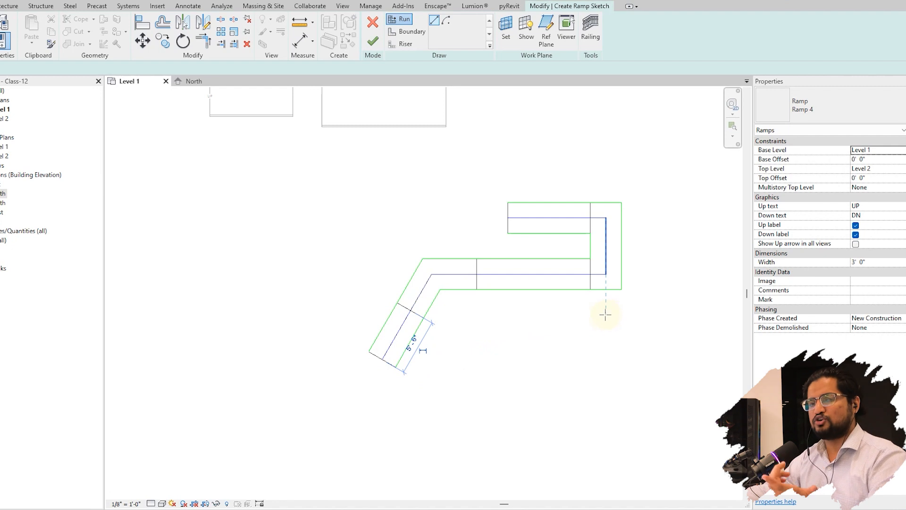
middle_drag(439, 420, 465, 330)
click(396, 321)
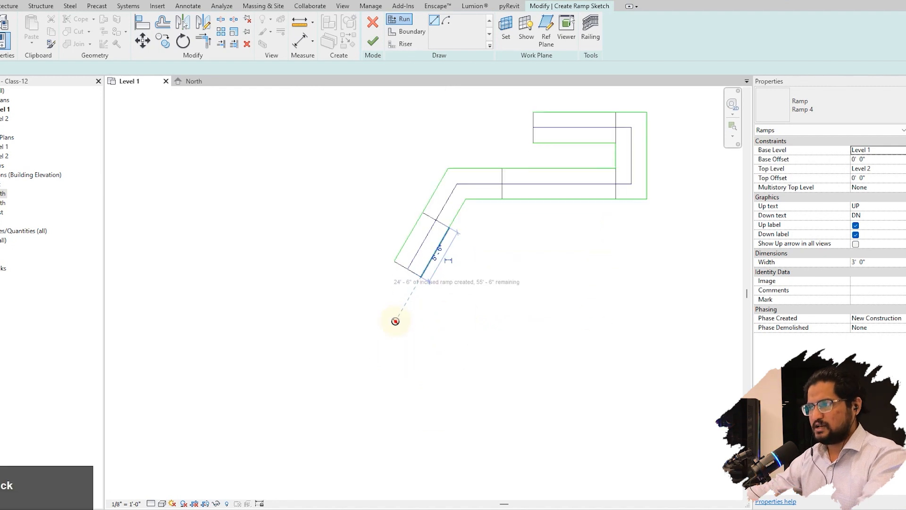
click(397, 373)
Step: Add a diagonal ramp run about 17'-6" long heading down-right below the vertical run
middle_drag(428, 412, 348, 366)
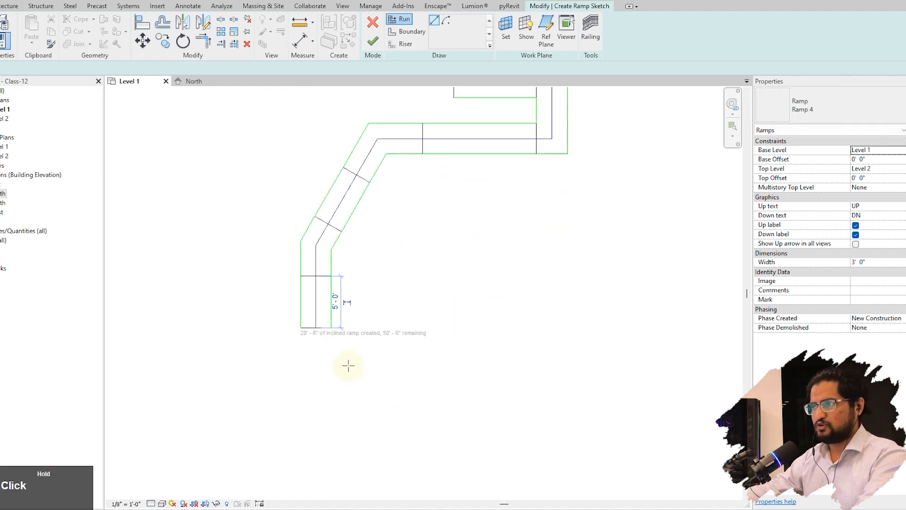
click(341, 399)
middle_drag(379, 428, 301, 284)
scroll(328, 309, down, 1)
middle_drag(344, 335, 307, 248)
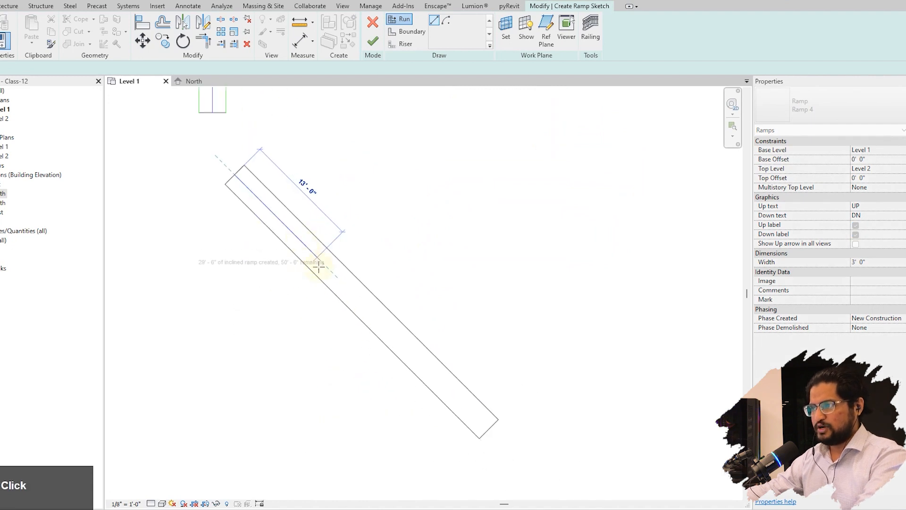
click(338, 294)
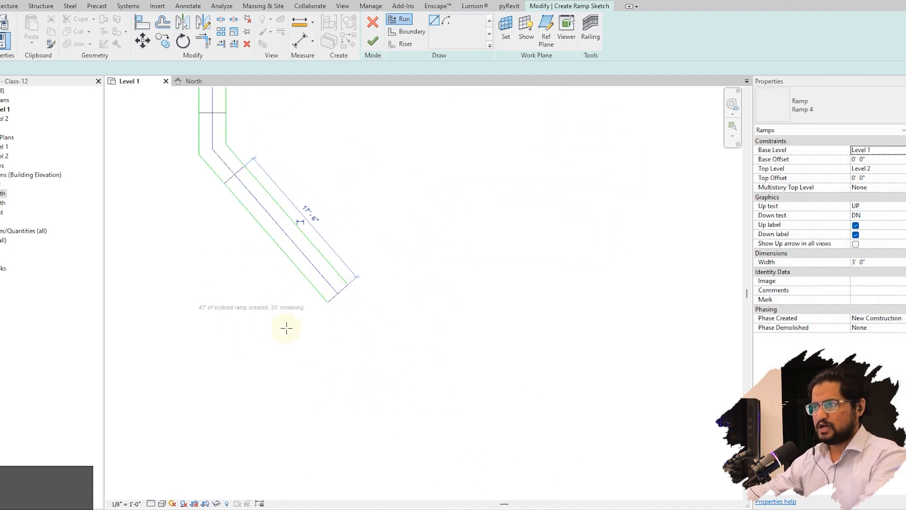
Step: Try adding a horizontal run about 23'-0" long beyond the diagonal run, and undo it
click(382, 343)
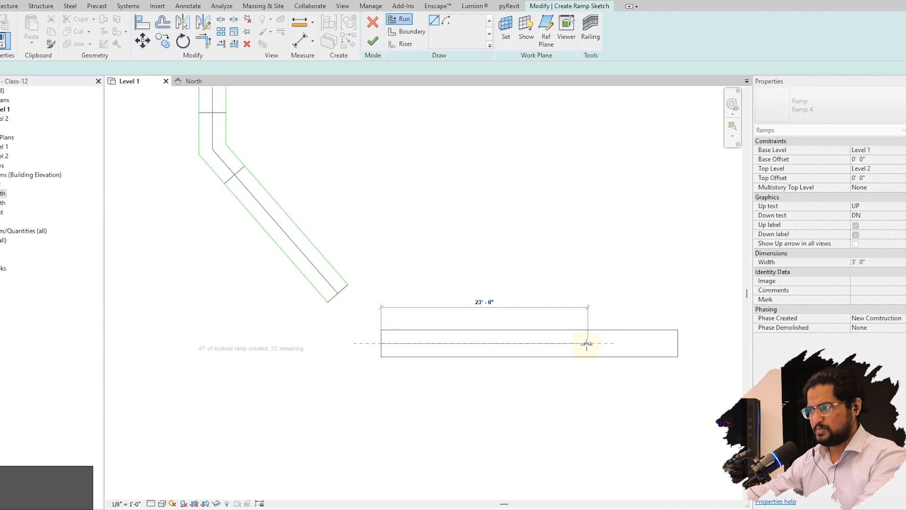
click(587, 343)
middle_drag(632, 367, 599, 370)
key(ctrl+z)
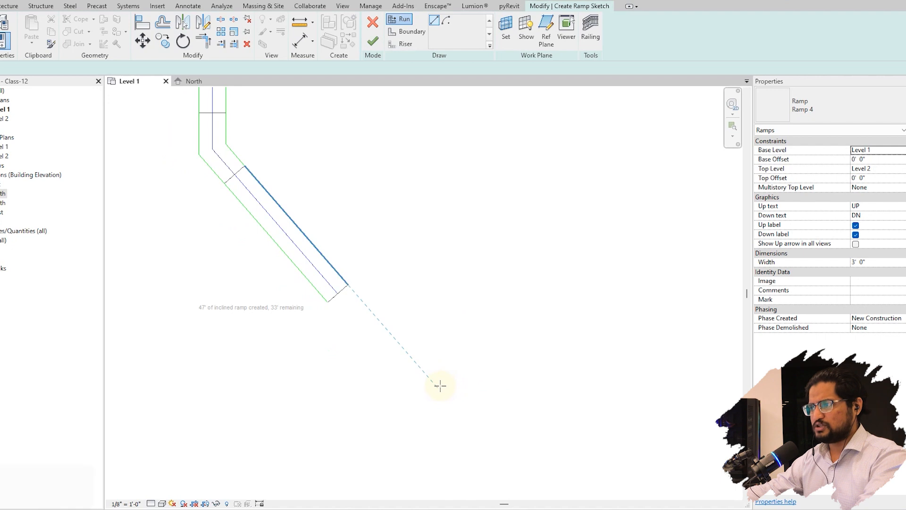
Step: Add a final horizontal run beyond the diagonal run, using all of the remaining 33' of inclined ramp length
click(439, 385)
middle_drag(567, 396, 464, 382)
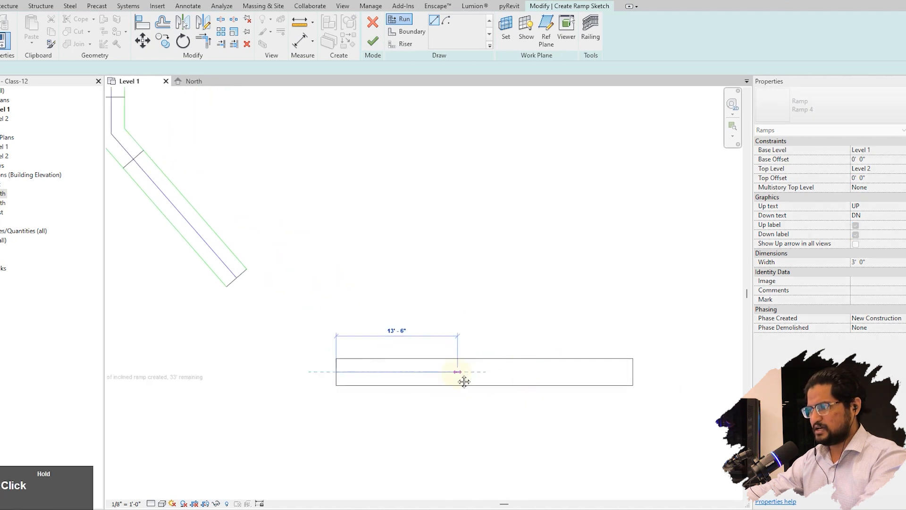
click(665, 371)
scroll(425, 428, down, 3)
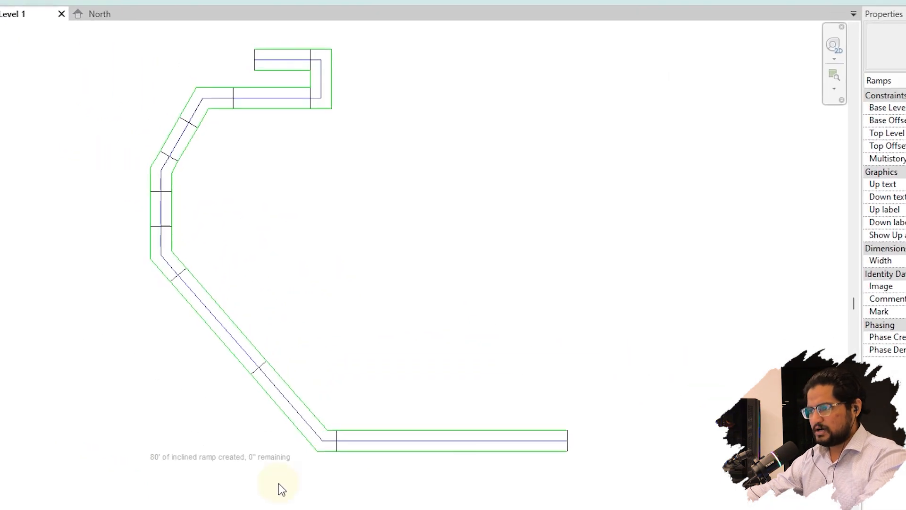
scroll(219, 479, up, 2)
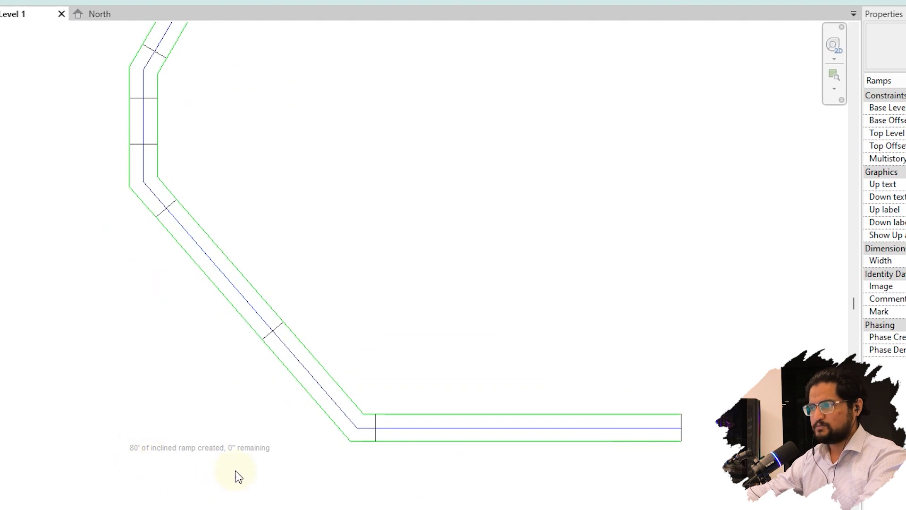
scroll(305, 475, down, 1)
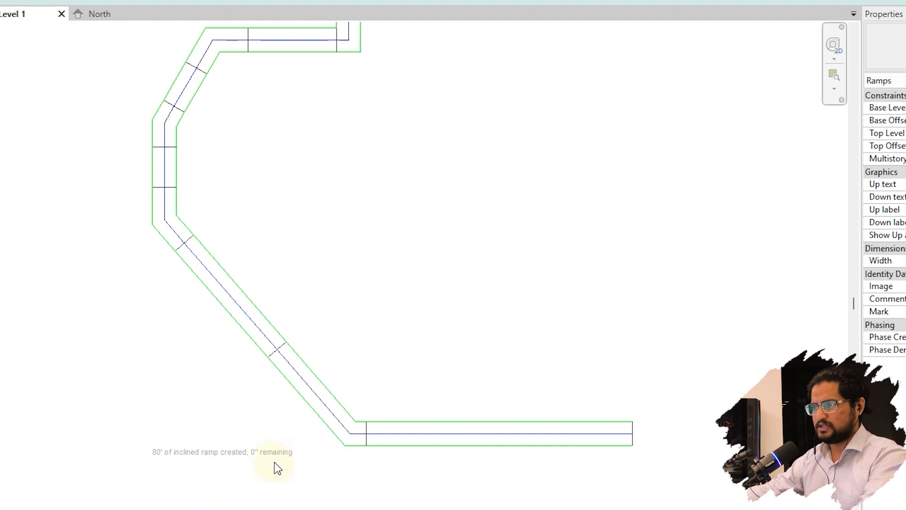
Step: Finish the ramp sketch to create the multi-run ramp, and clear the selection
click(372, 38)
middle_drag(426, 213, 434, 258)
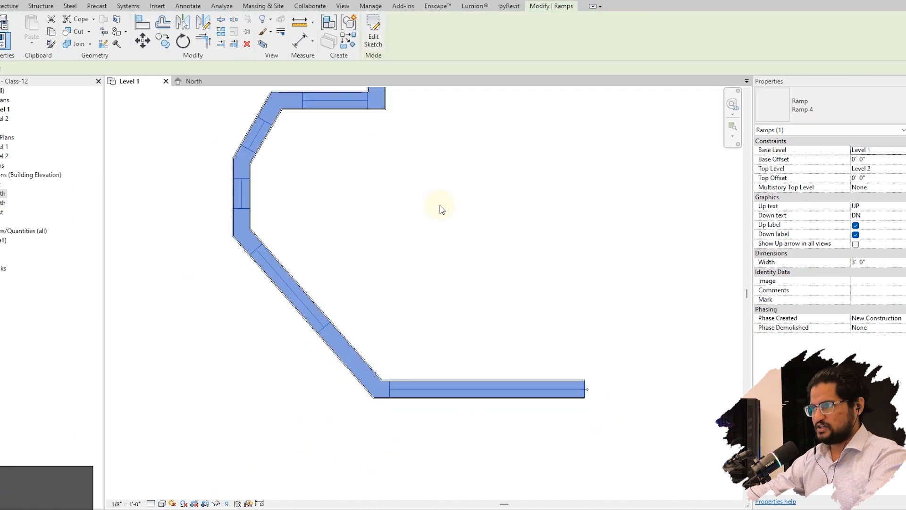
click(369, 247)
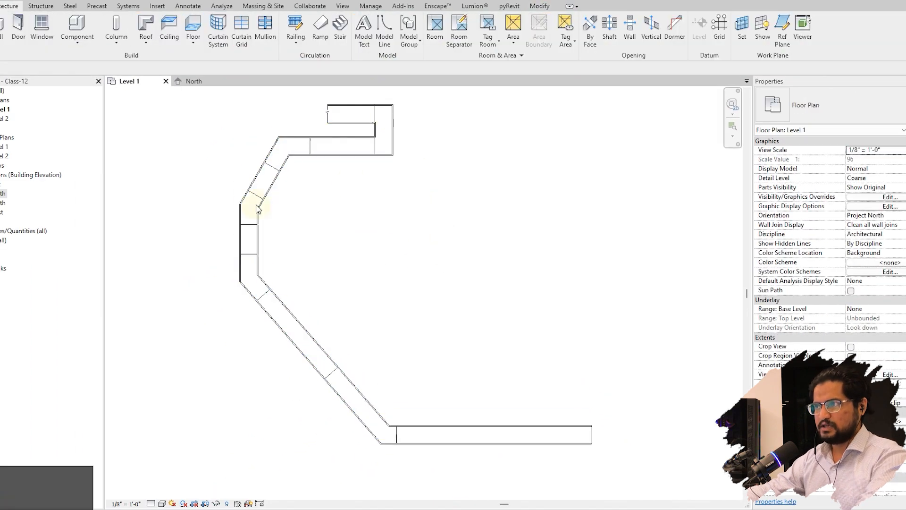
middle_drag(366, 220, 376, 232)
scroll(348, 139, up, 3)
middle_drag(355, 137, 409, 185)
scroll(402, 173, up, 2)
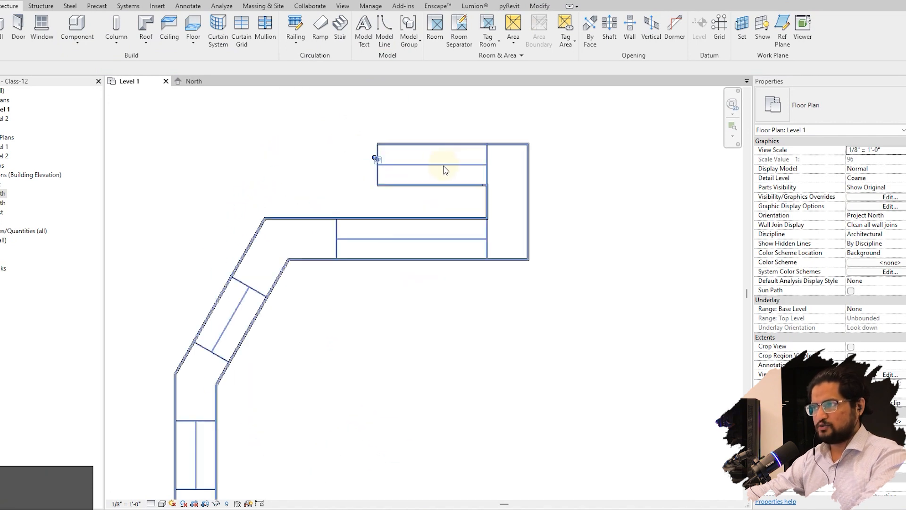
Step: Delete the finished multi-run ramp from the Level 1 floor plan
click(444, 169)
click(509, 234)
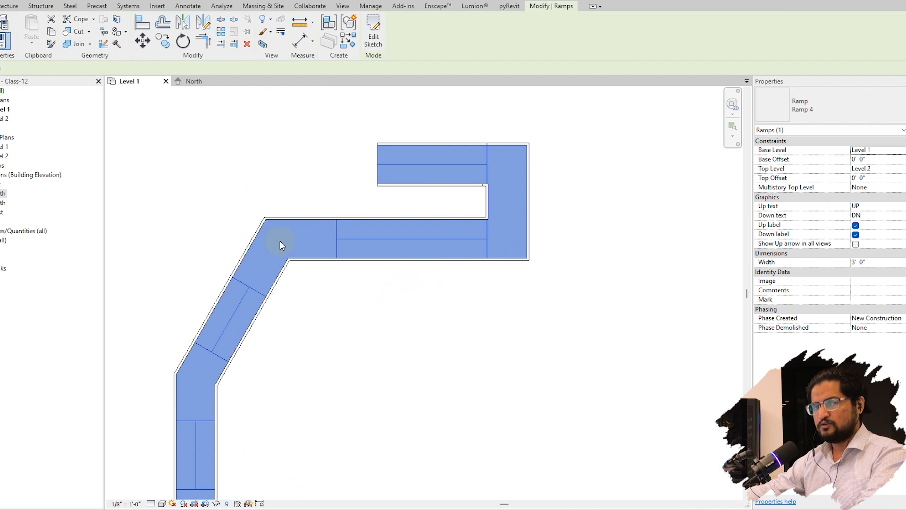
drag(282, 239, 322, 212)
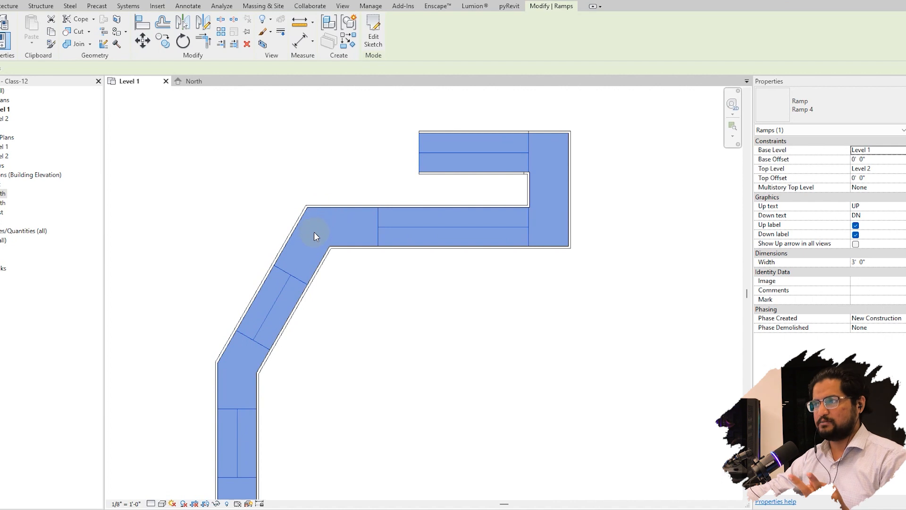
middle_drag(332, 250, 360, 221)
scroll(407, 250, down, 1)
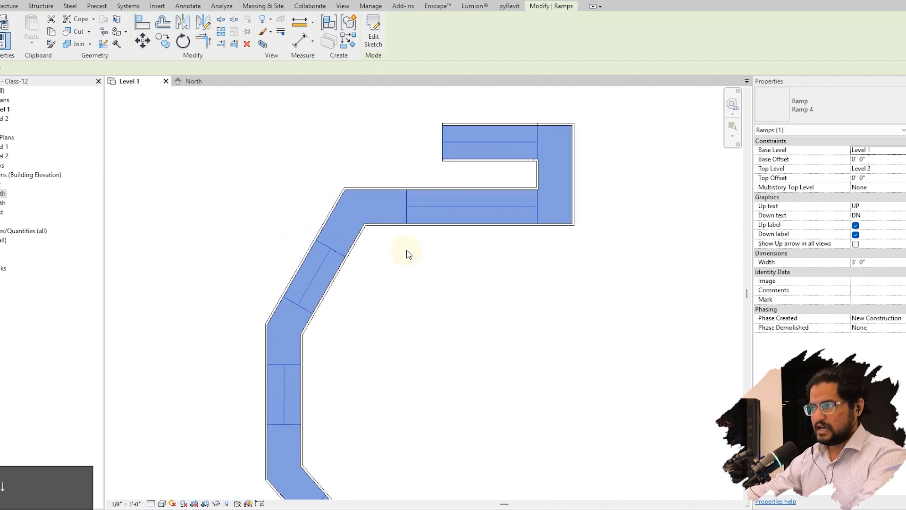
middle_drag(407, 250, 414, 239)
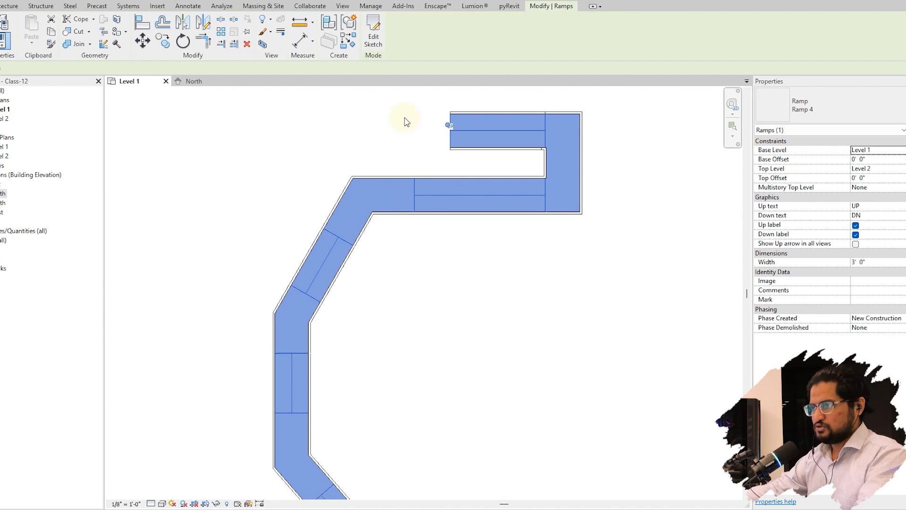
scroll(413, 203, down, 4)
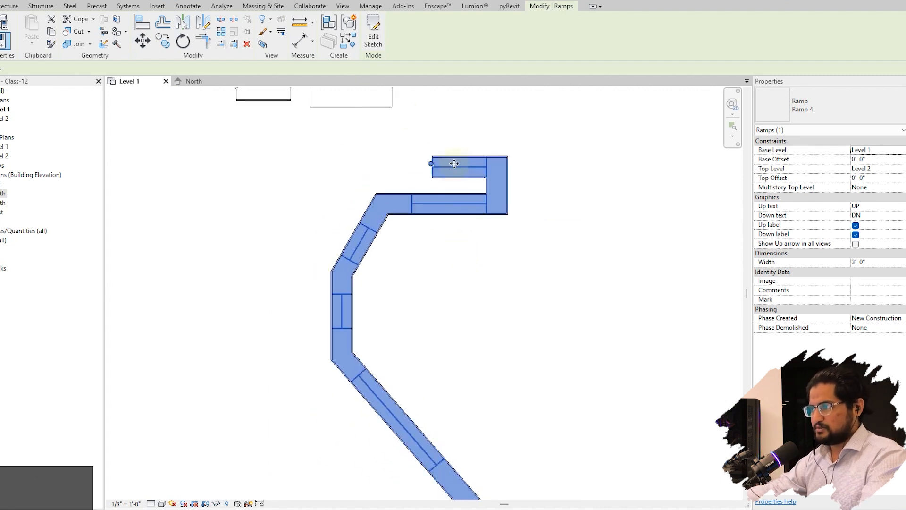
scroll(454, 189, up, 2)
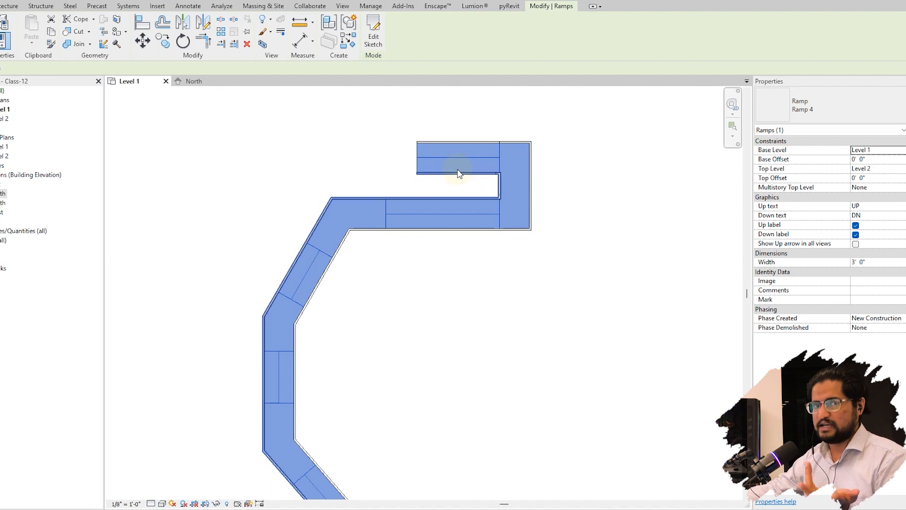
scroll(471, 195, down, 2)
middle_drag(504, 243, 498, 237)
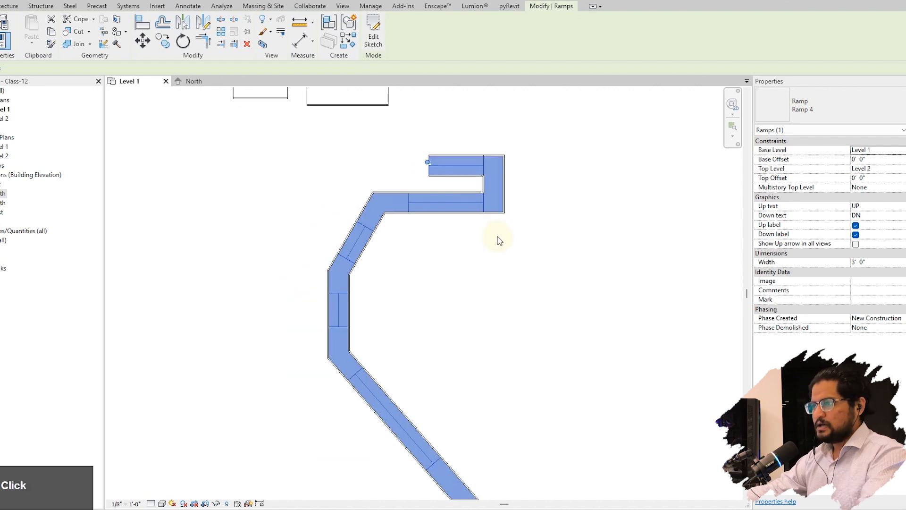
scroll(480, 286, down, 1)
middle_drag(421, 370, 385, 333)
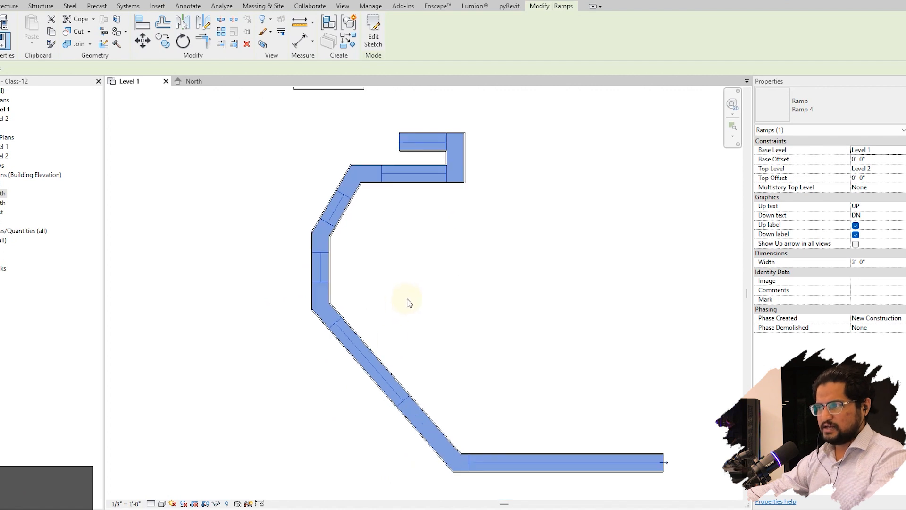
key(Delete)
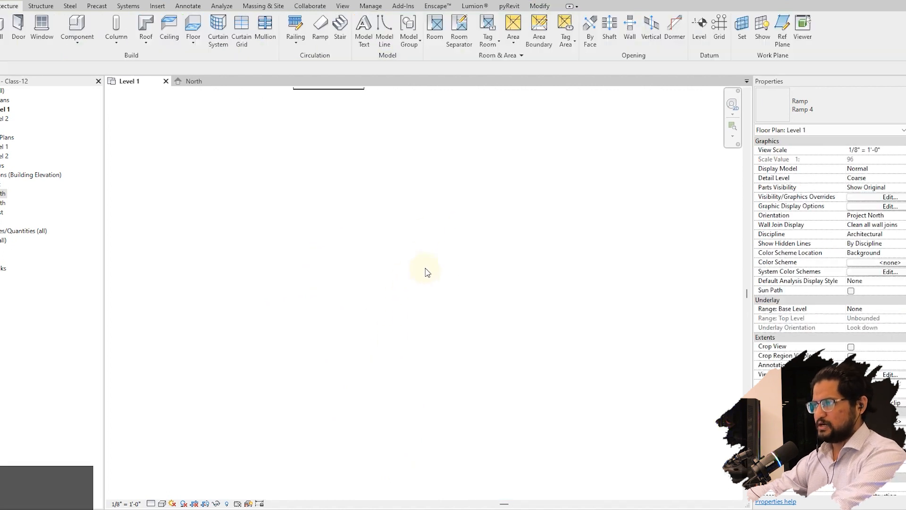
Step: Start a new ramp sketch with the center-ends arc run option and set the ramp width to 4'
click(321, 31)
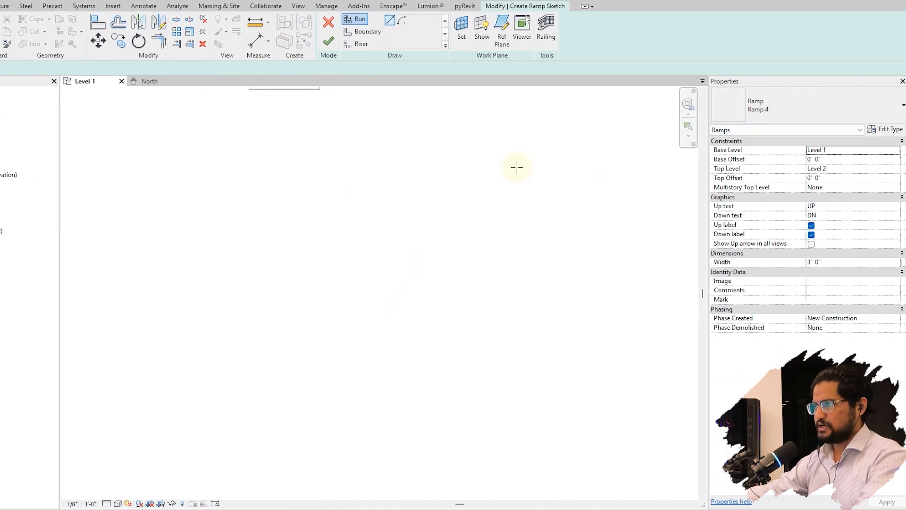
click(403, 23)
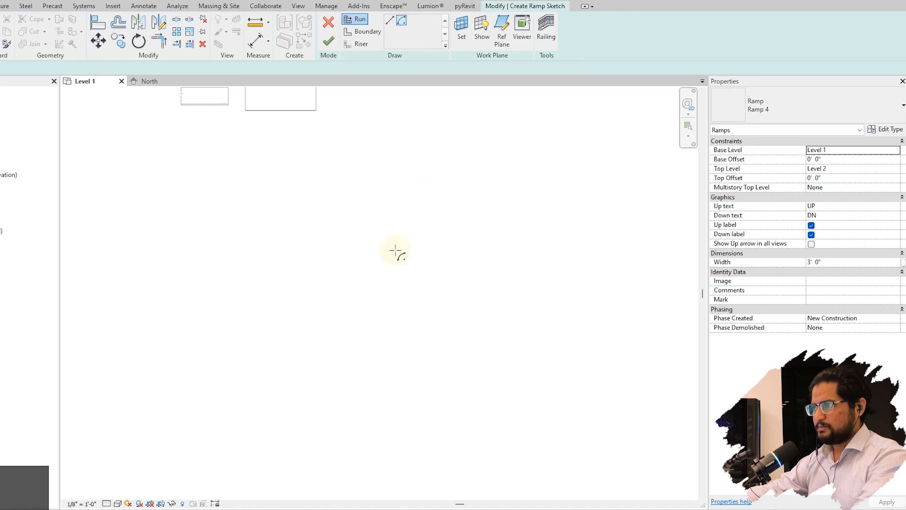
click(367, 257)
click(317, 258)
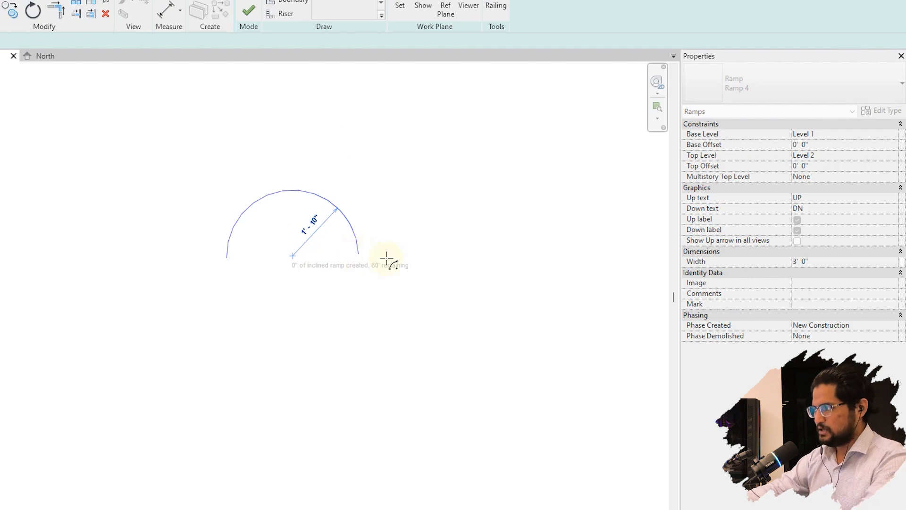
click(827, 264)
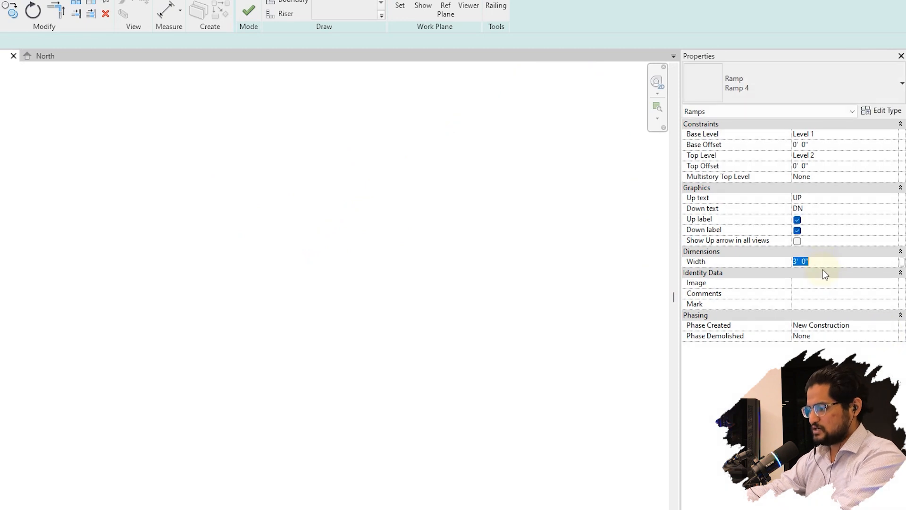
text(4)
key(Return)
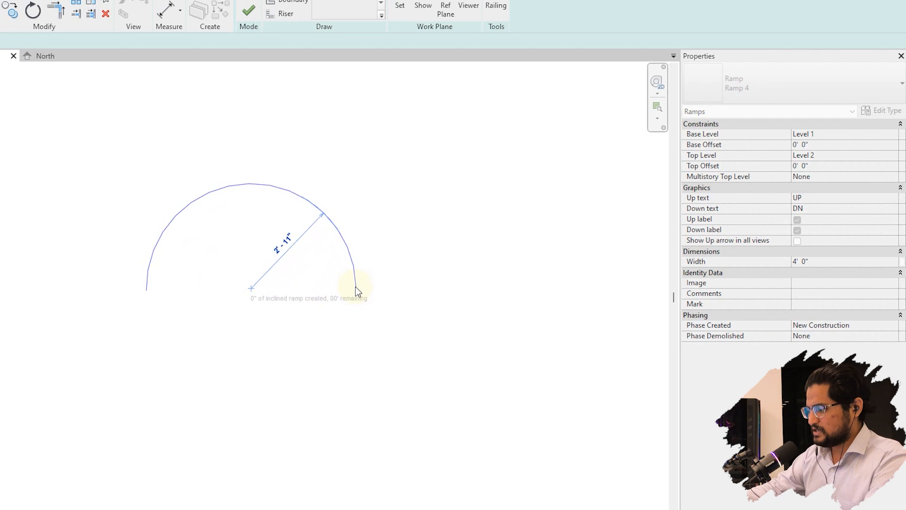
Step: Try to draw the arc run with a 2' radius
text(2)
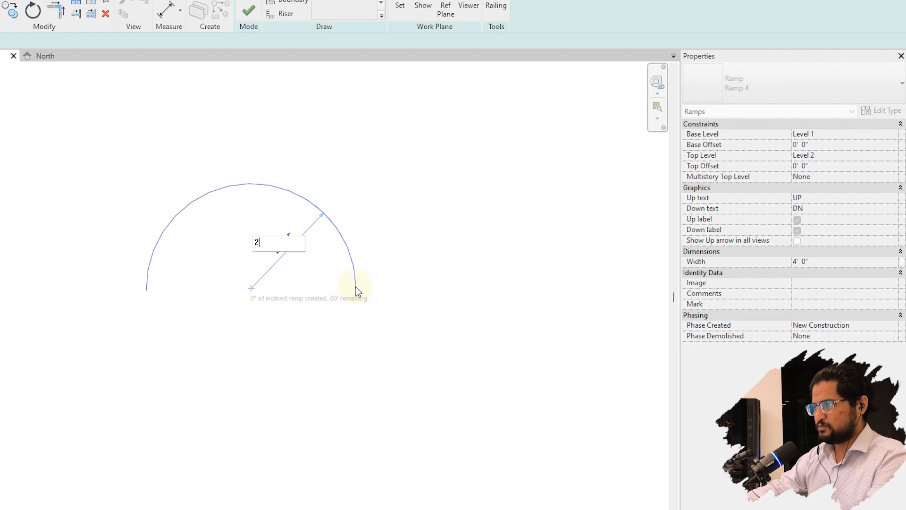
key(Return)
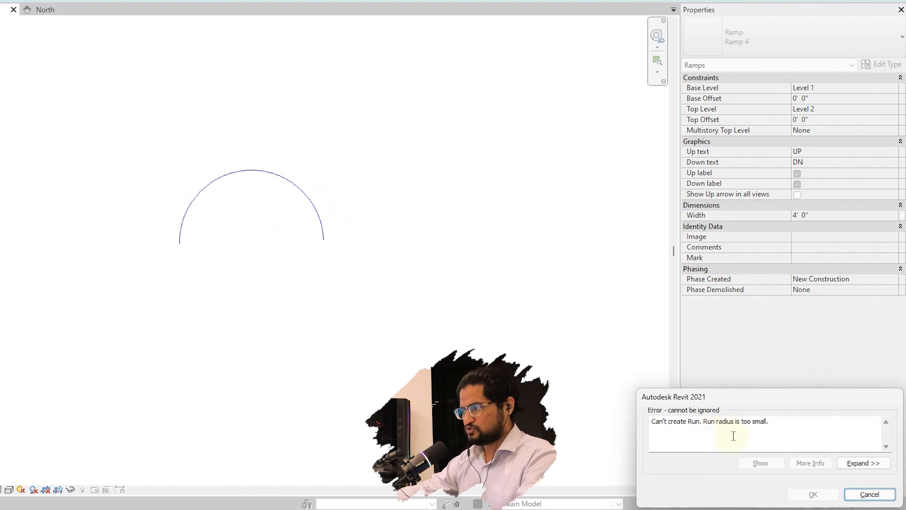
key(Escape)
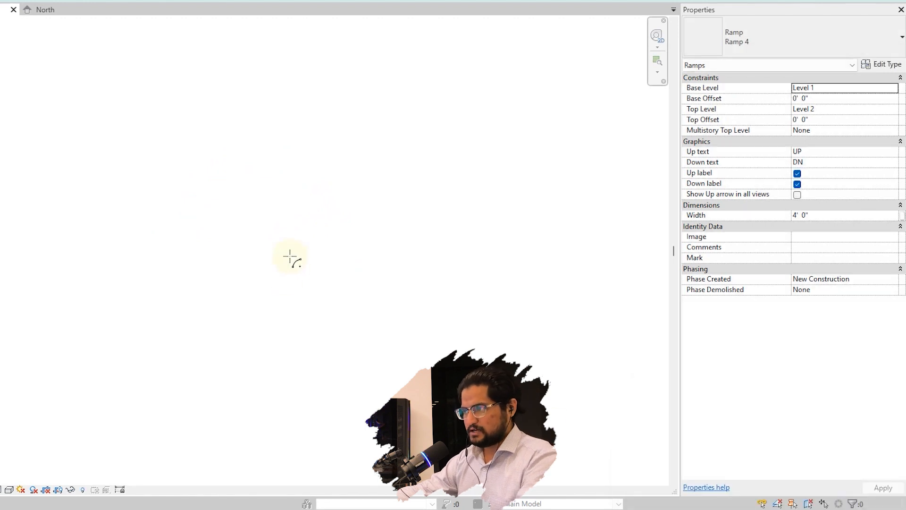
Step: Try to draw the arc run with a slightly larger radius of 2'-1"
click(290, 257)
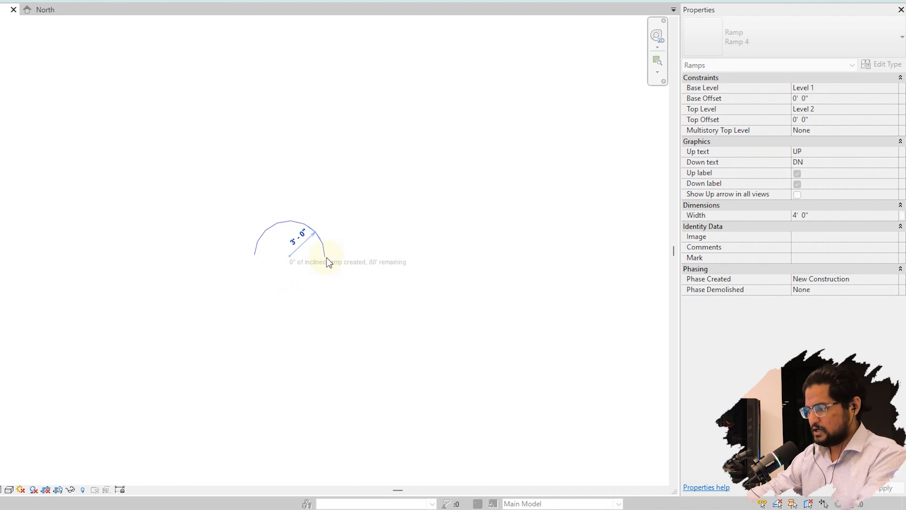
text(2'1)
key(Return)
scroll(321, 252, up, 5)
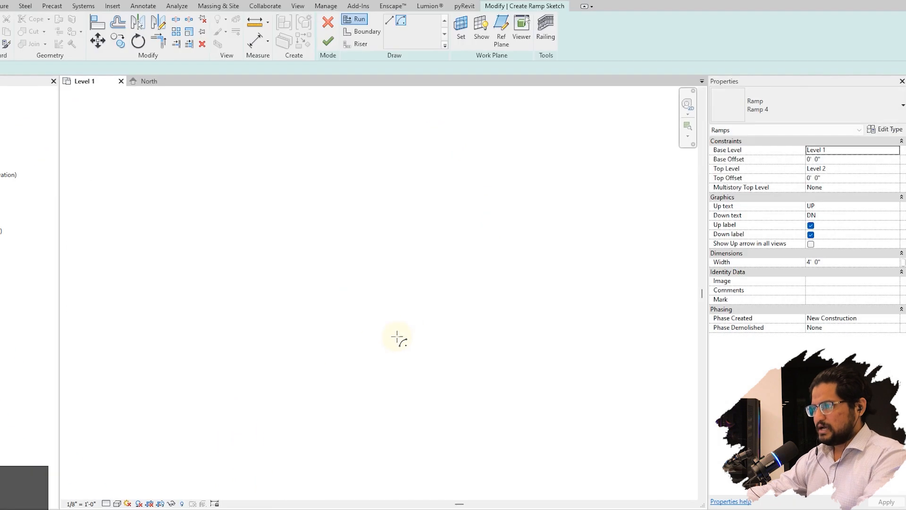
Step: Draw an upward-opening arc run with a radius of about 11'-6" spanning about 199°, using 40' of inclined ramp length
click(411, 324)
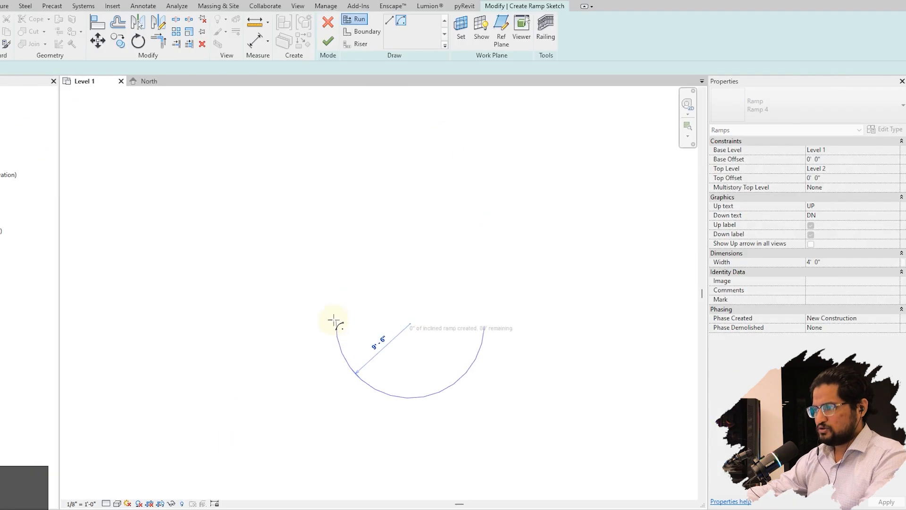
click(321, 320)
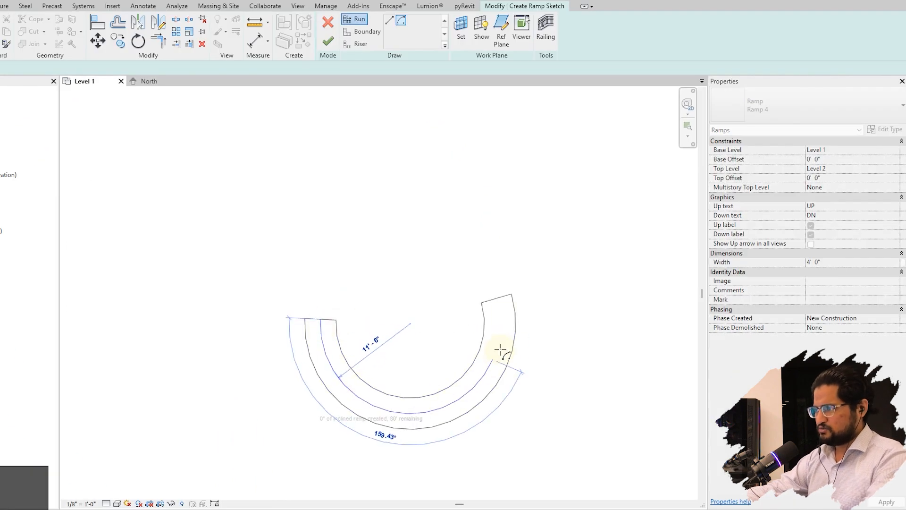
click(498, 296)
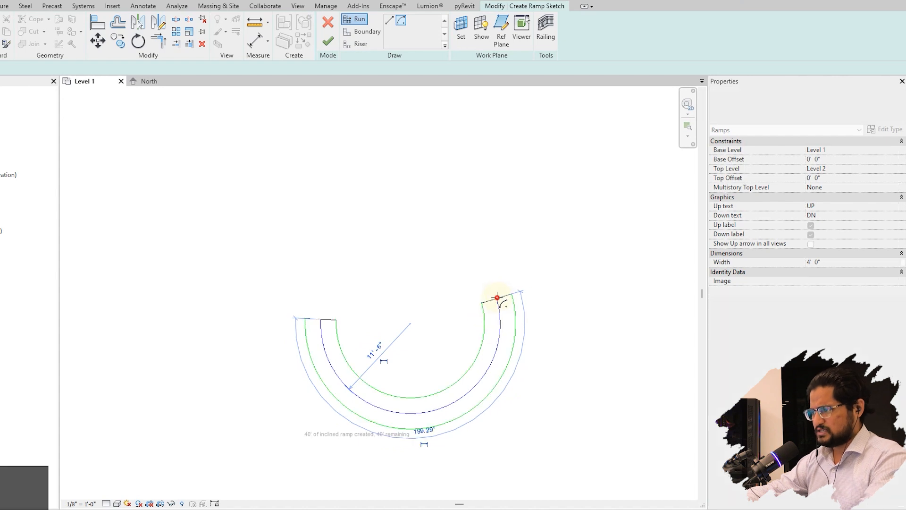
Step: Add a straight run about 18'-6" long from the arc run's upper-right endpoint, heading up-left tangent to the arc
scroll(361, 453, up, 2)
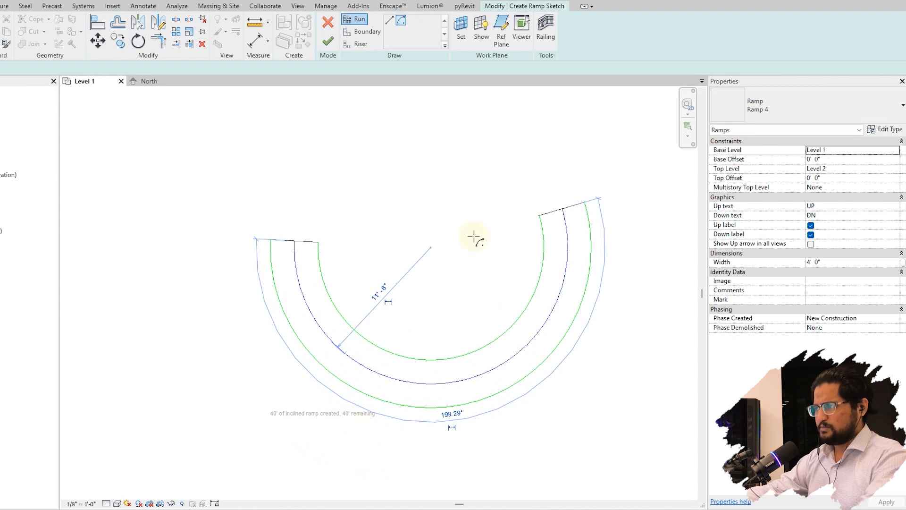
middle_drag(473, 236, 445, 323)
click(390, 22)
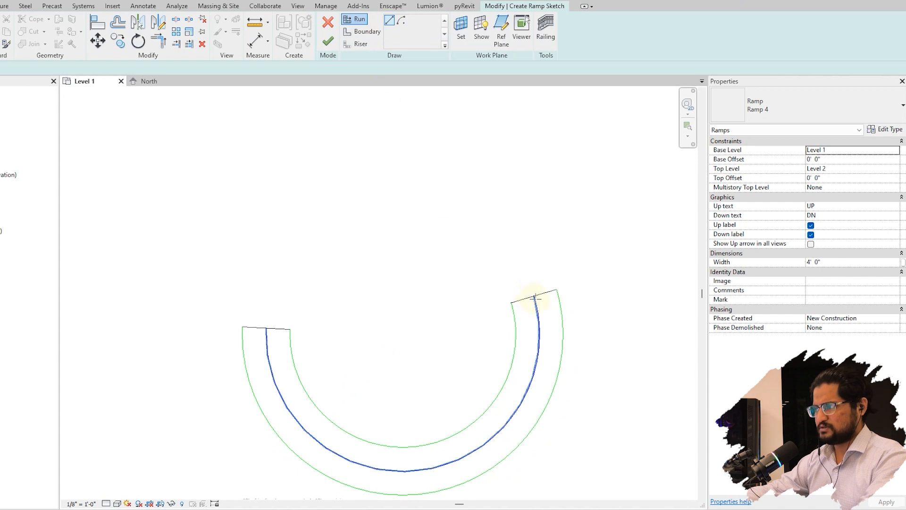
scroll(537, 297, up, 3)
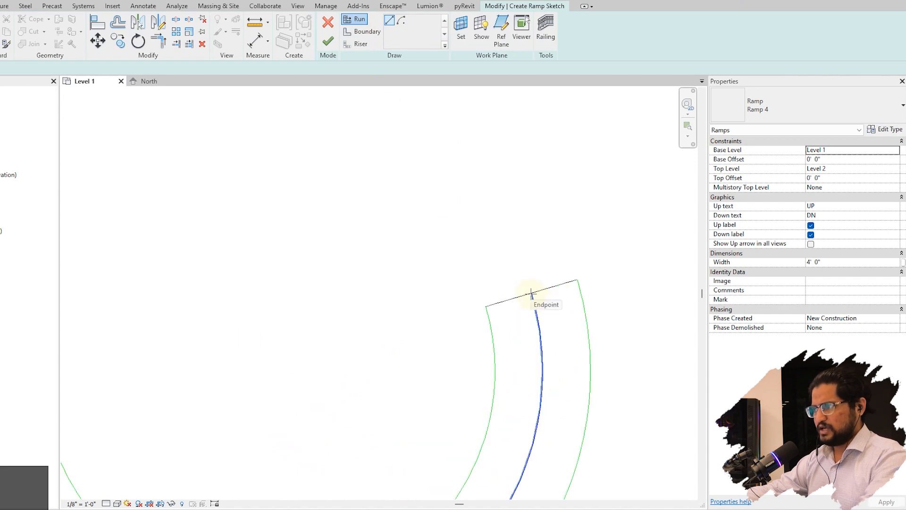
click(531, 293)
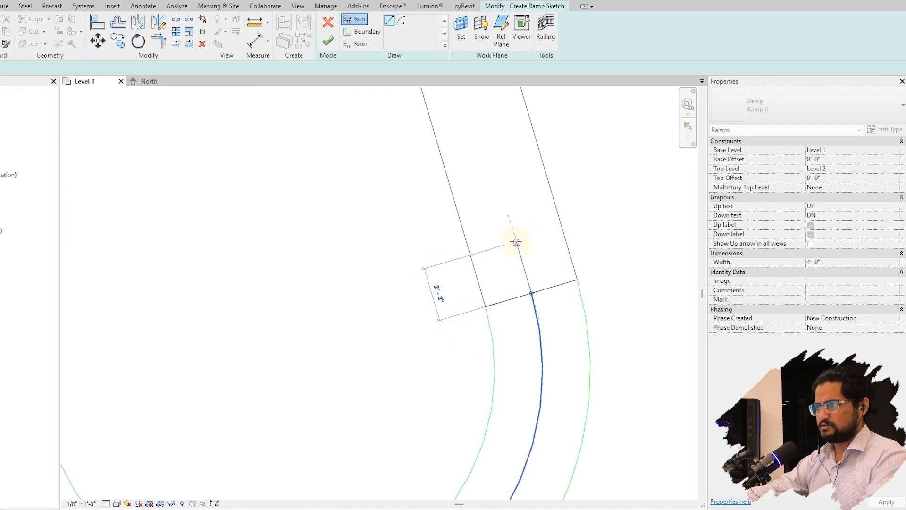
scroll(517, 243, down, 5)
scroll(507, 224, up, 2)
scroll(507, 221, down, 2)
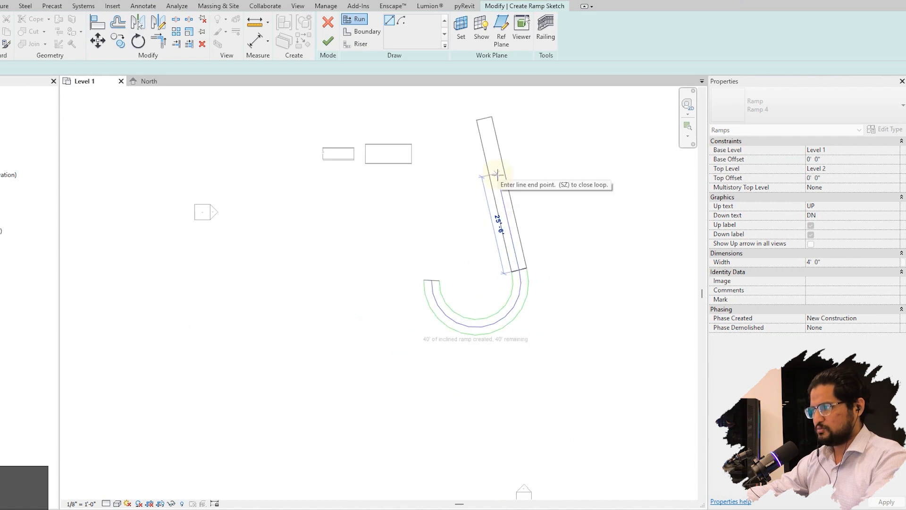
scroll(497, 194, up, 2)
click(498, 203)
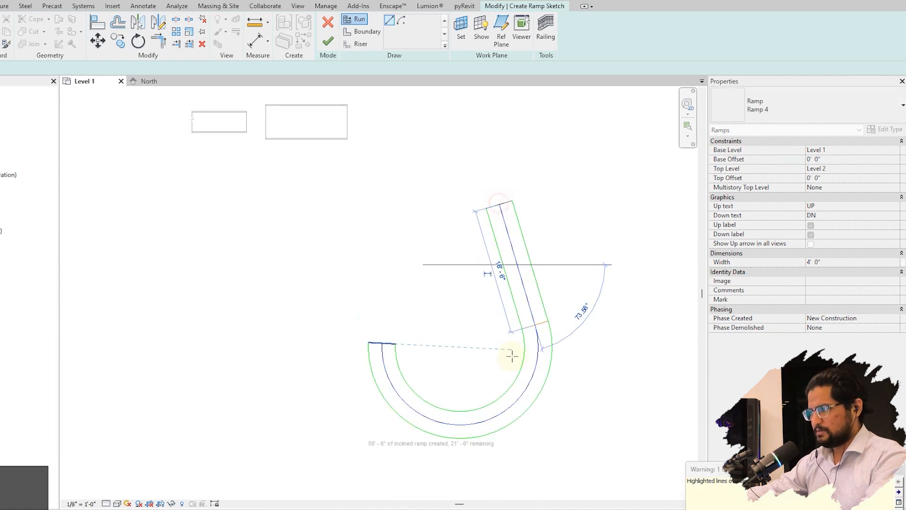
Step: Try to add an arc run with a radius of about 10'-8" from the straight run's upper end
scroll(406, 465, up, 2)
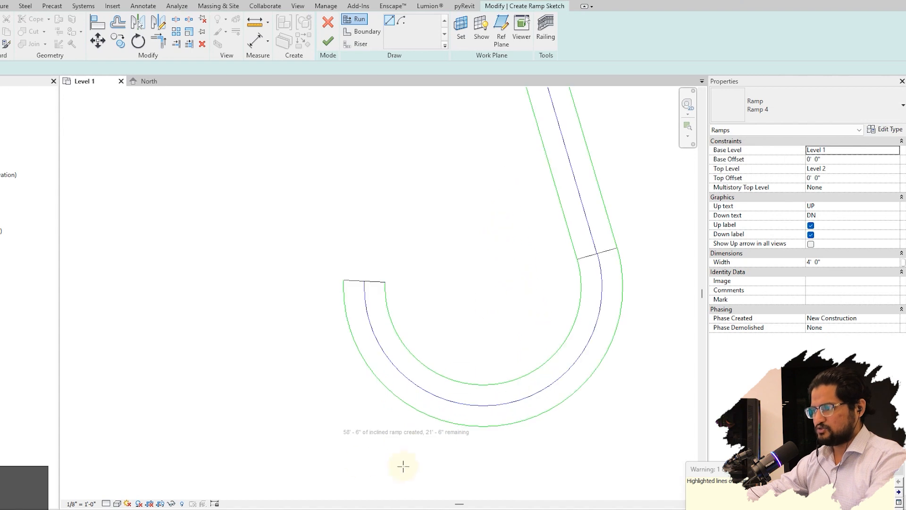
scroll(440, 445, down, 2)
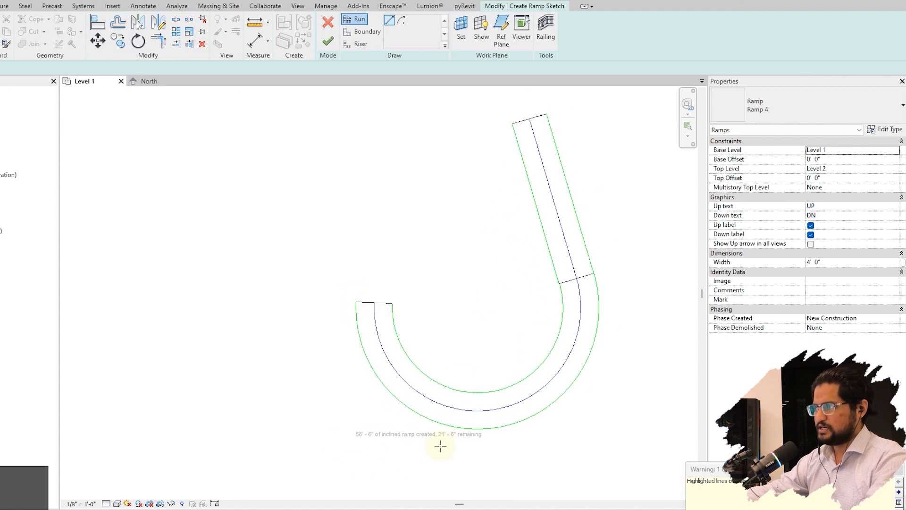
middle_drag(440, 444, 451, 496)
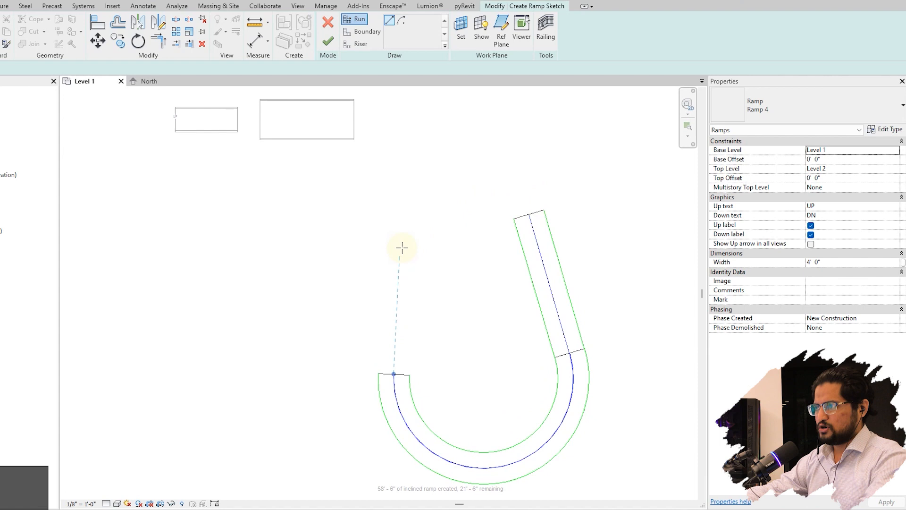
click(402, 23)
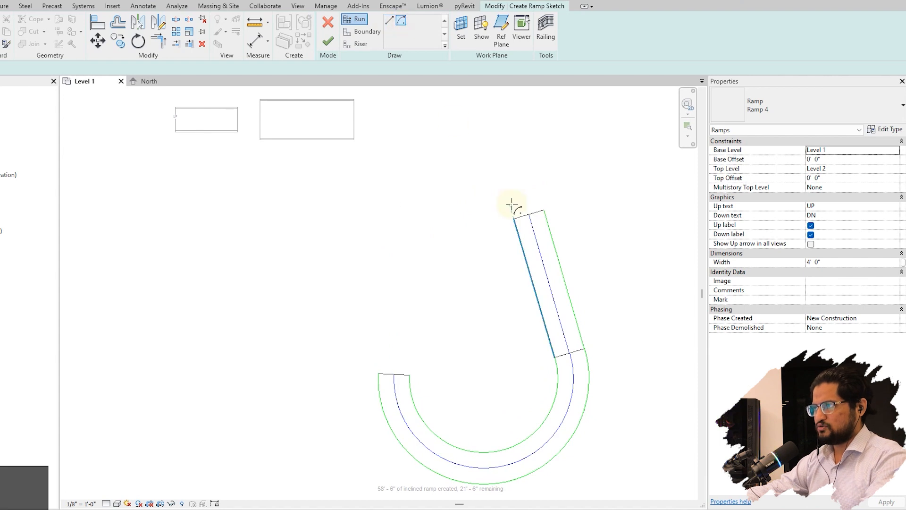
scroll(512, 204, up, 2)
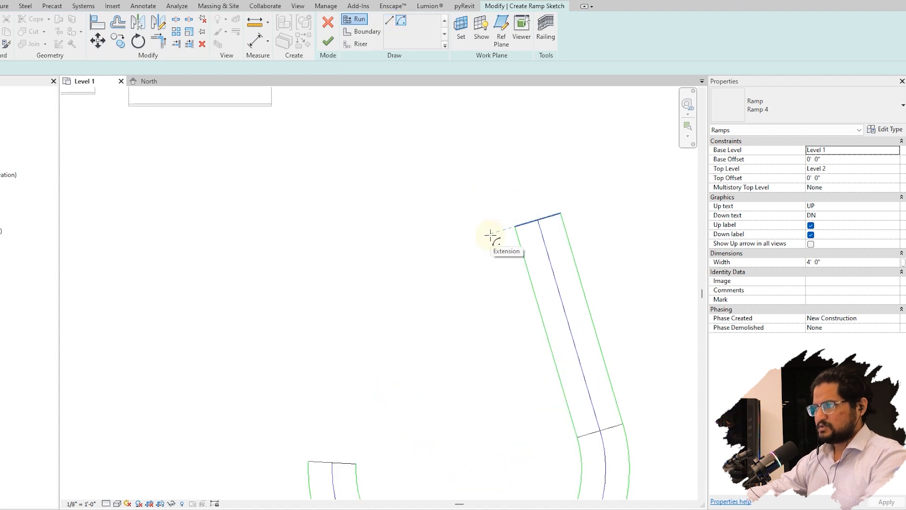
click(416, 257)
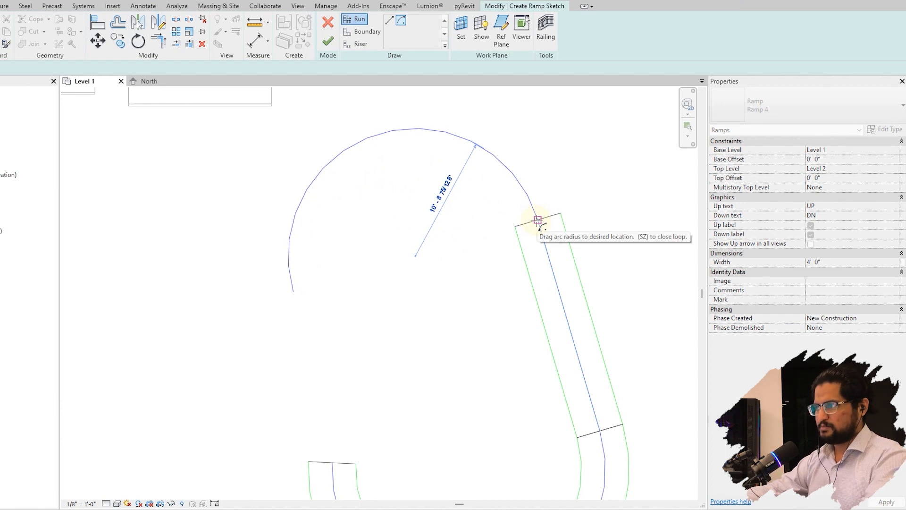
click(537, 220)
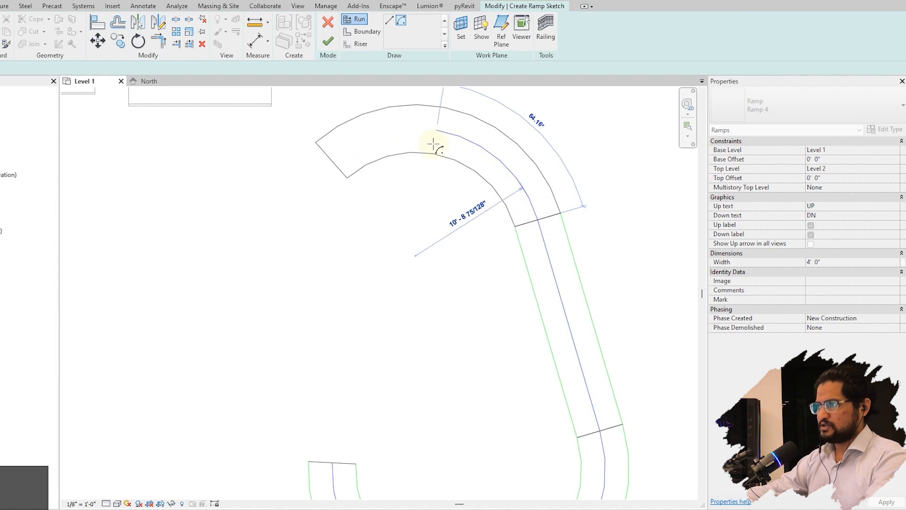
click(313, 171)
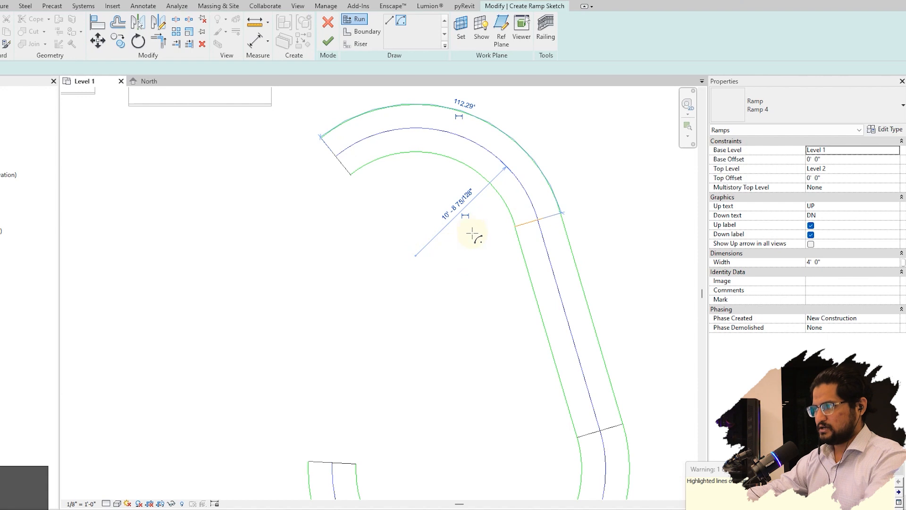
key(ctrl+z)
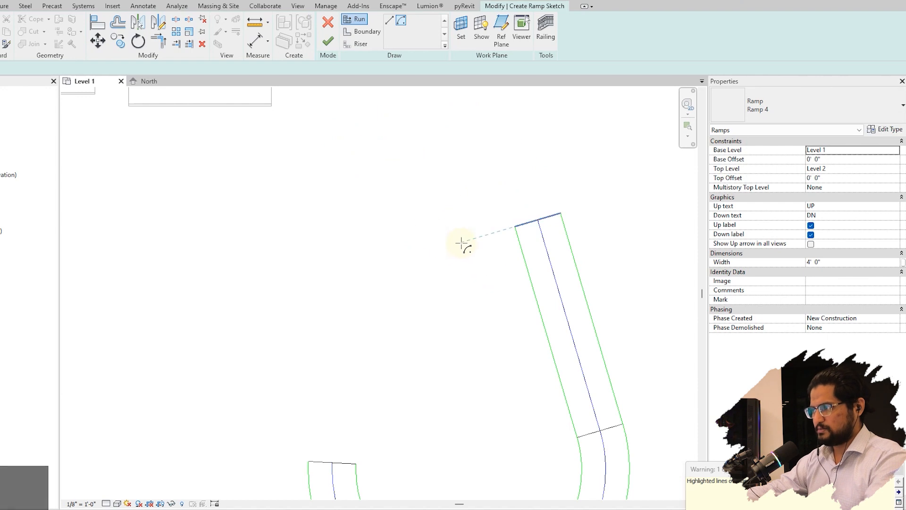
click(456, 260)
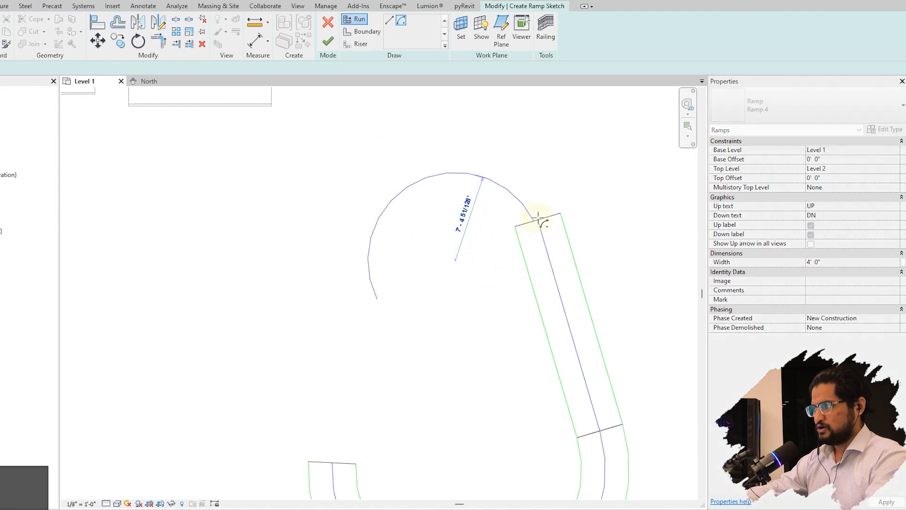
scroll(536, 216, up, 5)
scroll(548, 207, up, 5)
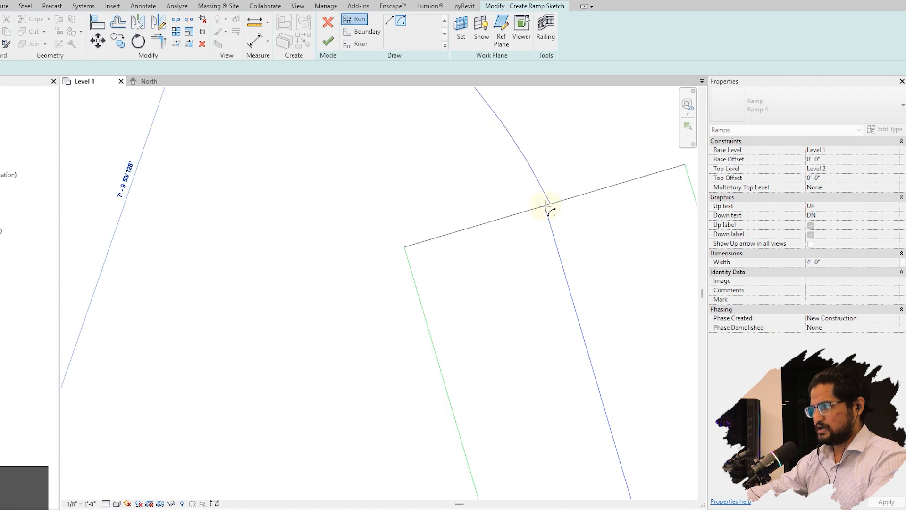
scroll(546, 214, down, 5)
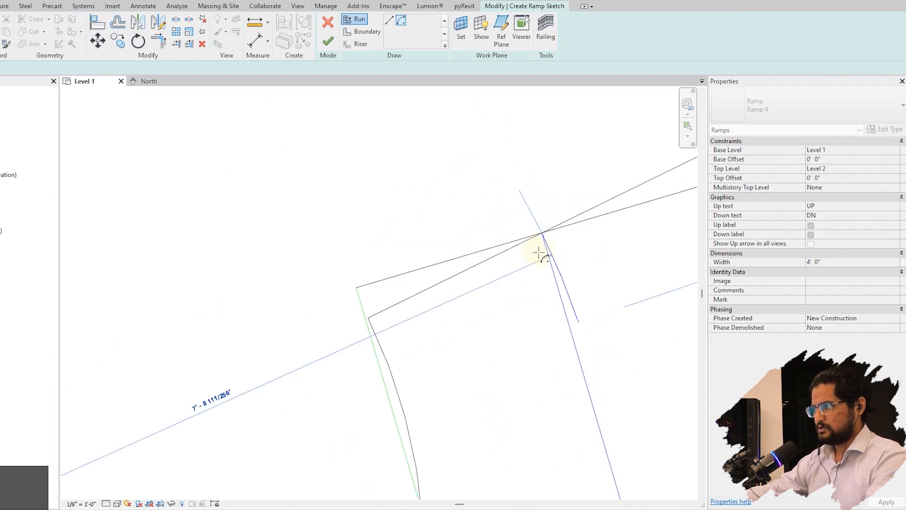
key(Escape)
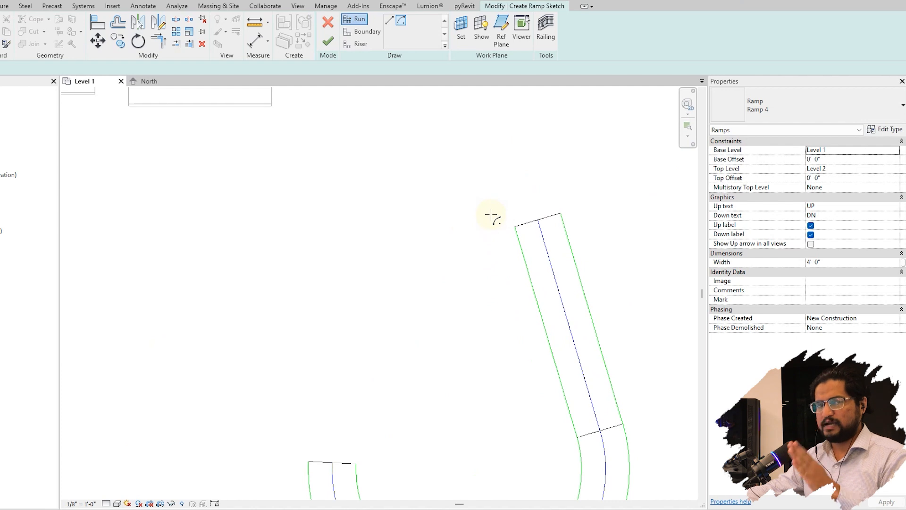
Step: Add an arc run with a radius of about 4', curling counterclockwise from the straight run's upper end, and finish the ramp sketch
click(492, 235)
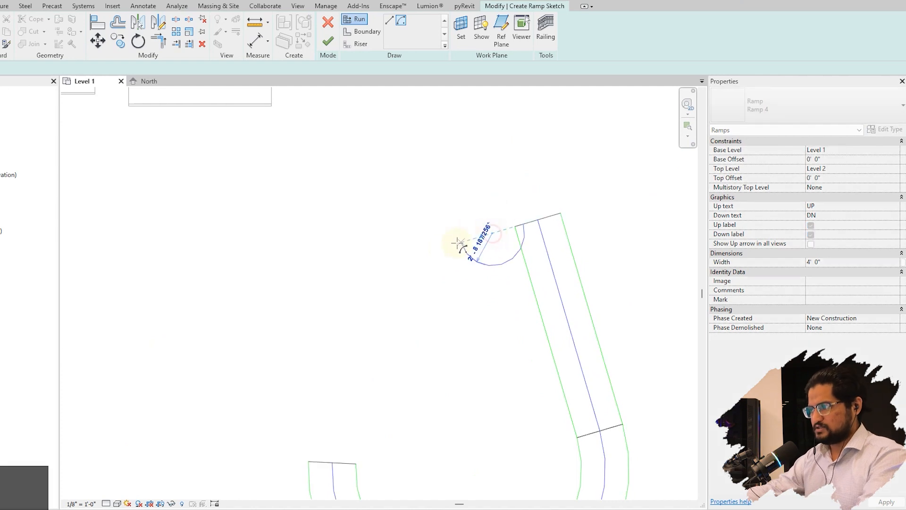
click(537, 219)
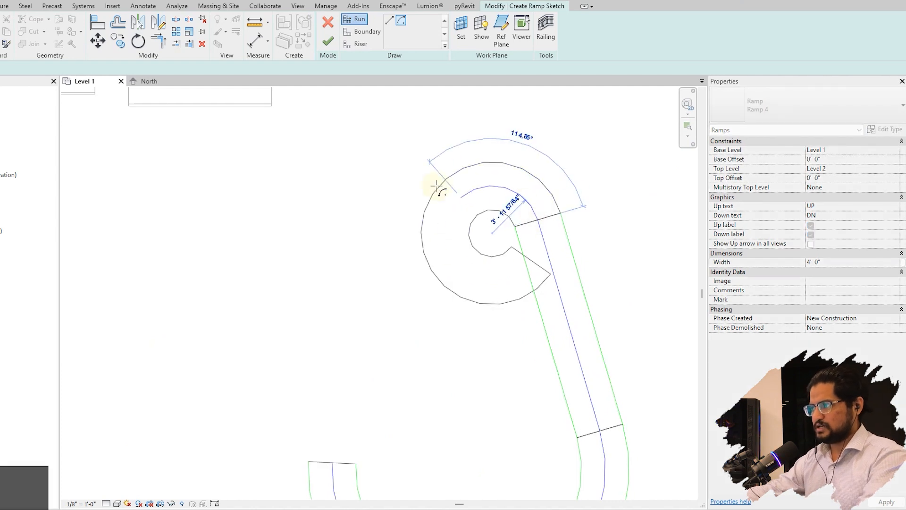
click(522, 283)
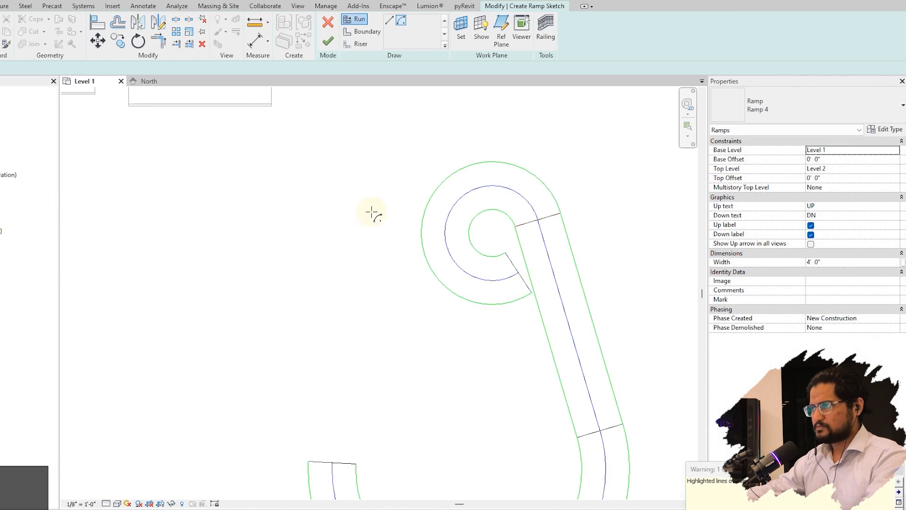
click(327, 41)
click(257, 181)
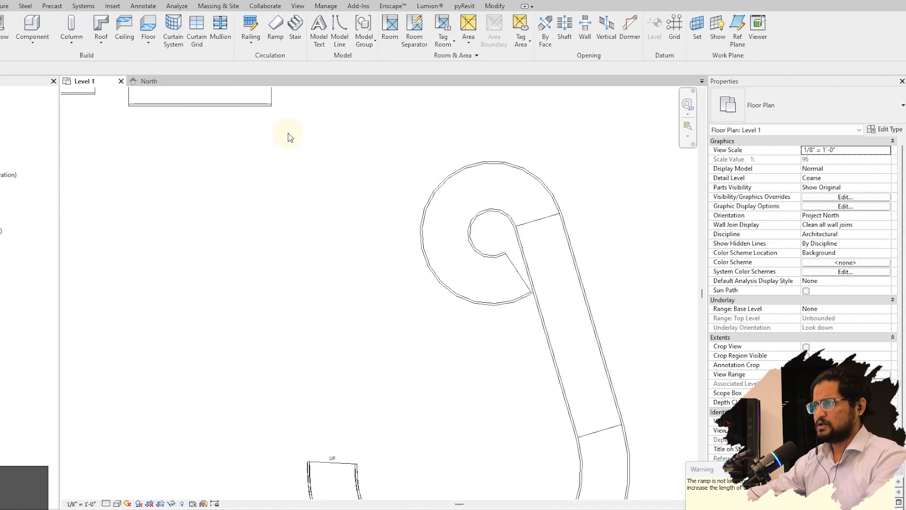
Step: Reopen the ramp sketch, add a short straight run from the small arc's end for the remaining 1'-6", and finish the sketch
double_click(496, 262)
scroll(482, 271, down, 3)
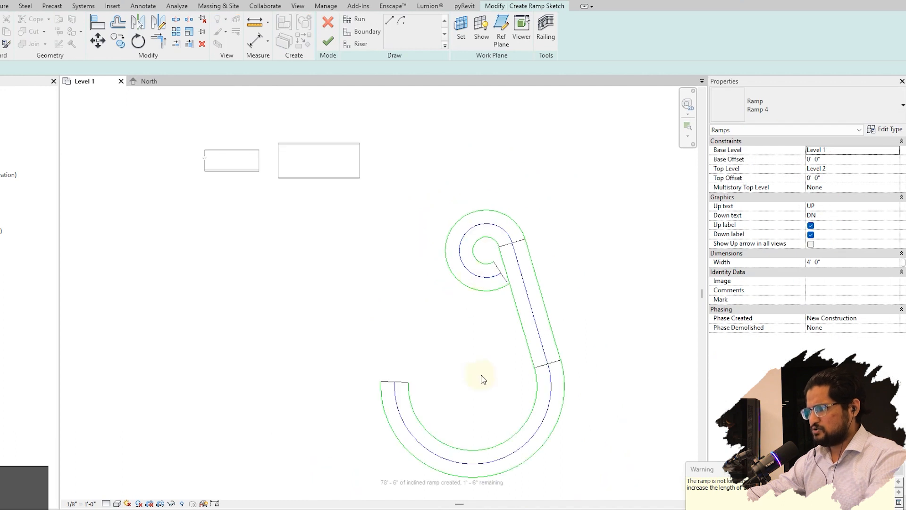
scroll(474, 468, up, 2)
scroll(445, 318, down, 3)
scroll(495, 193, up, 2)
middle_drag(494, 190, 494, 210)
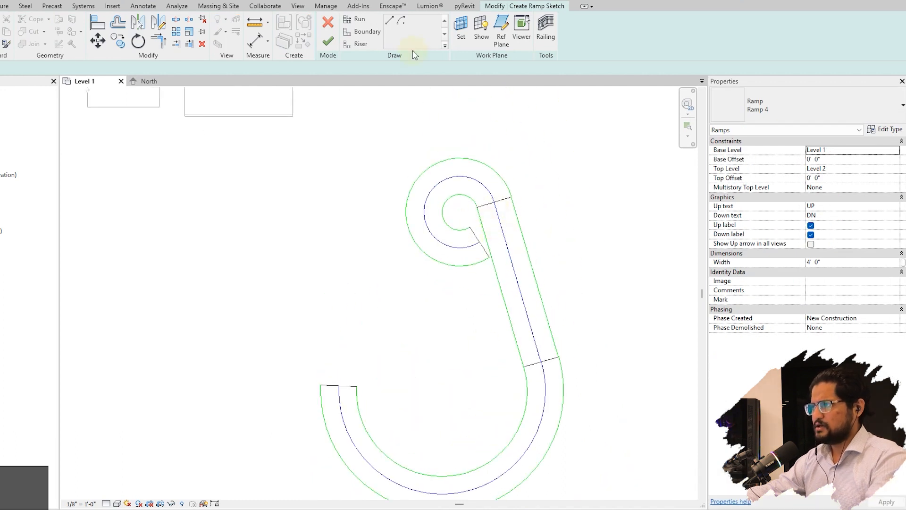
click(390, 23)
scroll(479, 248, up, 2)
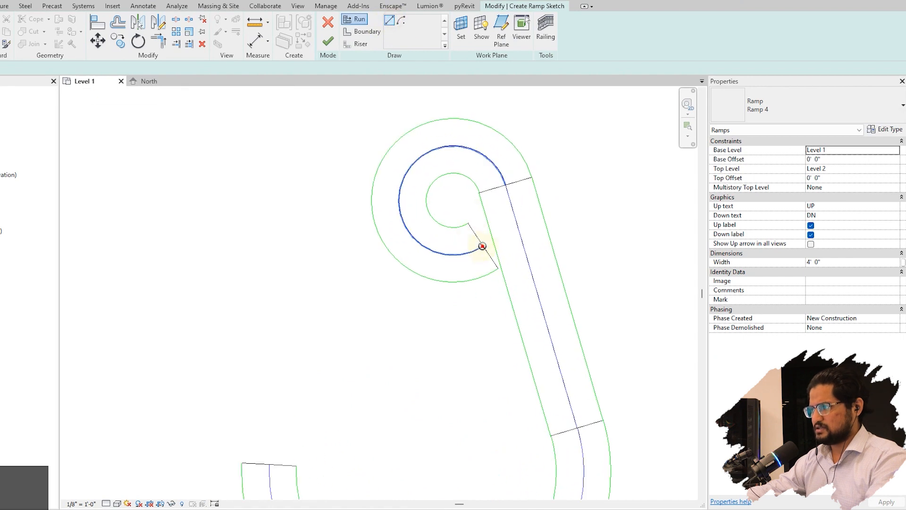
click(482, 246)
click(577, 182)
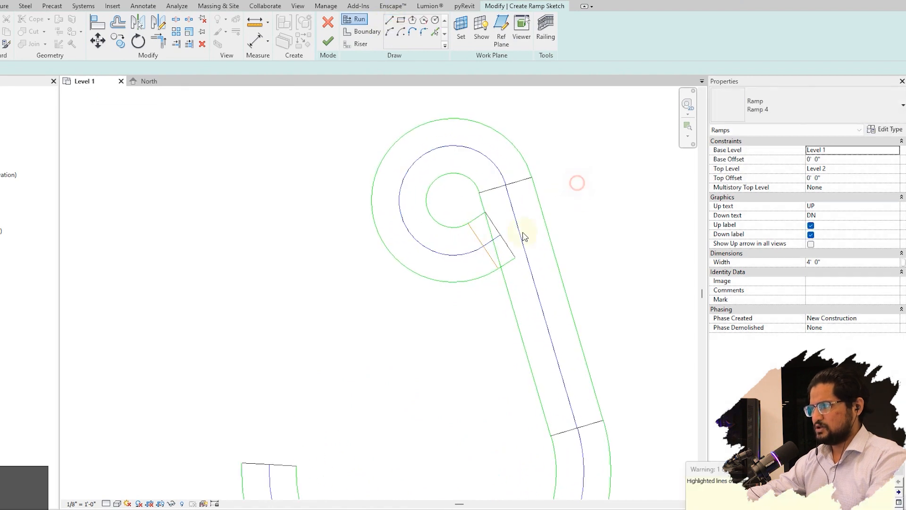
key(Escape)
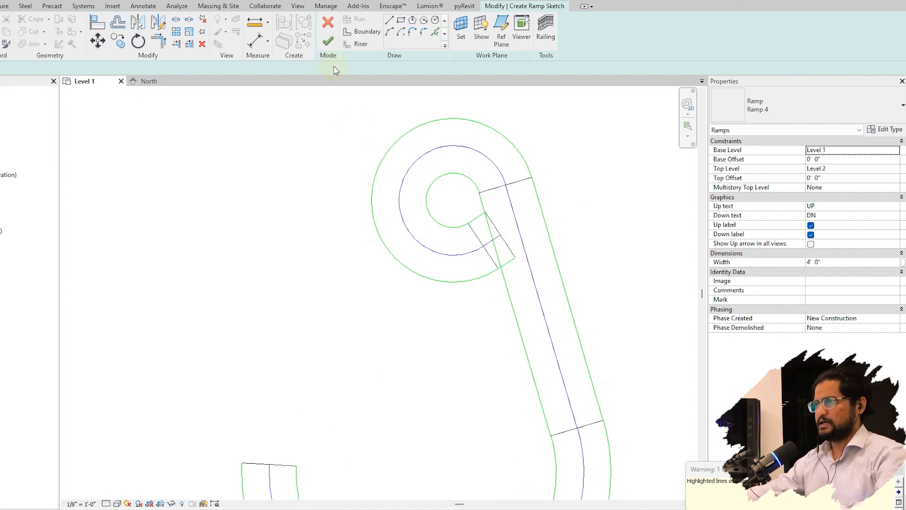
click(328, 41)
click(311, 177)
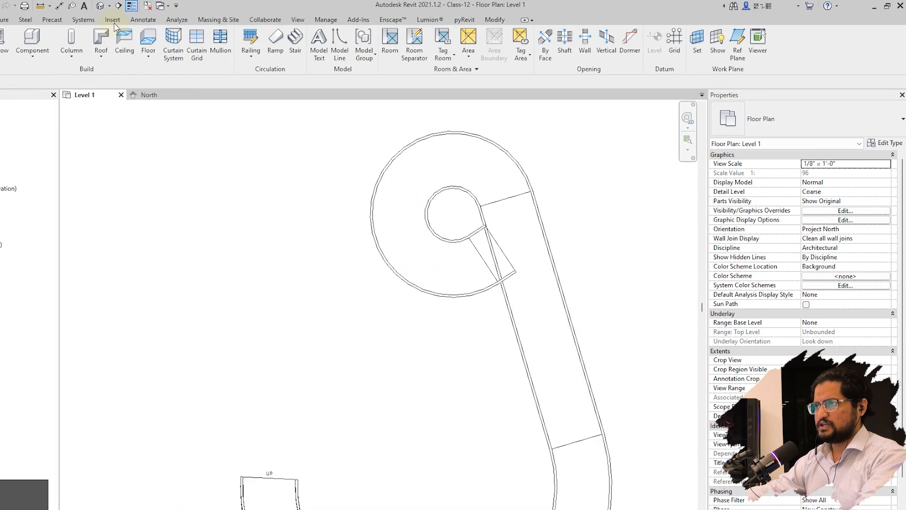
Step: Examine the completed curved ramp and its railings in the default 3D view
click(100, 6)
shift+middle_drag(391, 370, 376, 272)
scroll(376, 283, up, 5)
shift+middle_drag(366, 392, 471, 362)
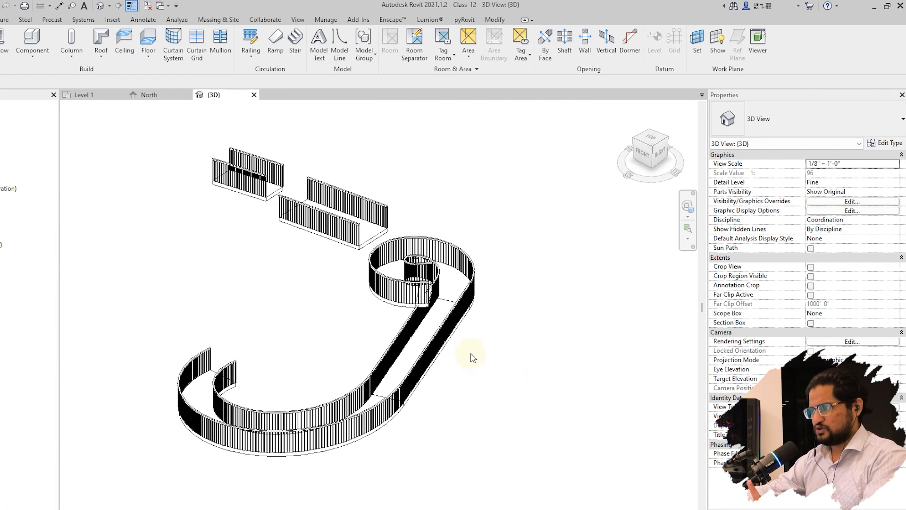
Step: Return to the Level 1 floor plan and start a new ramp sketch with space beside the curved ramp
double_click(44, 123)
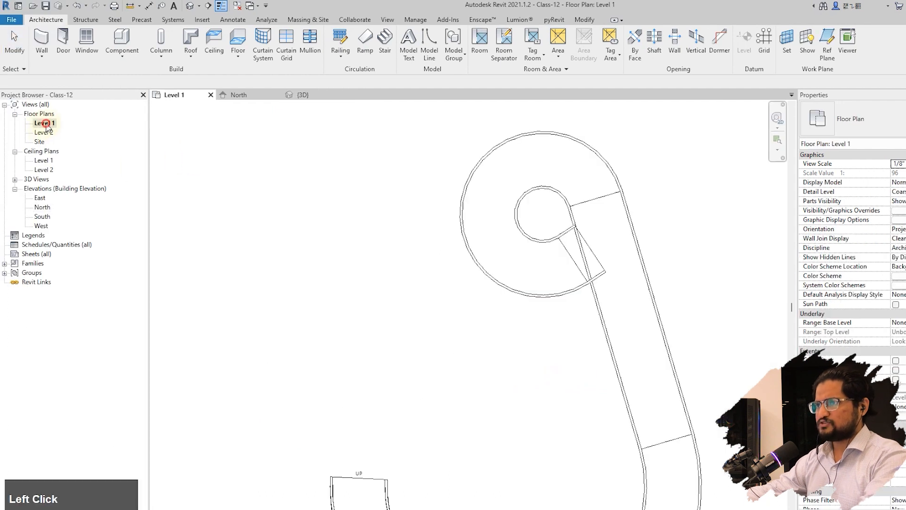
scroll(376, 245, down, 3)
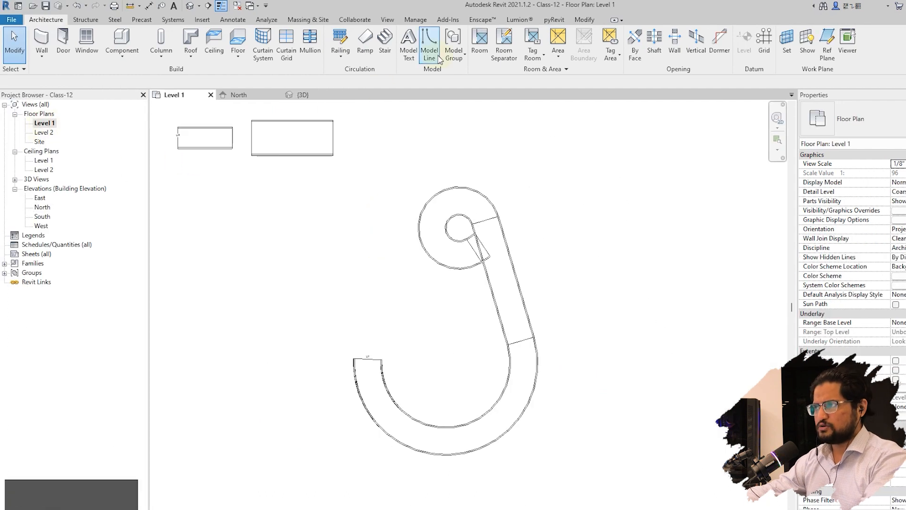
click(365, 45)
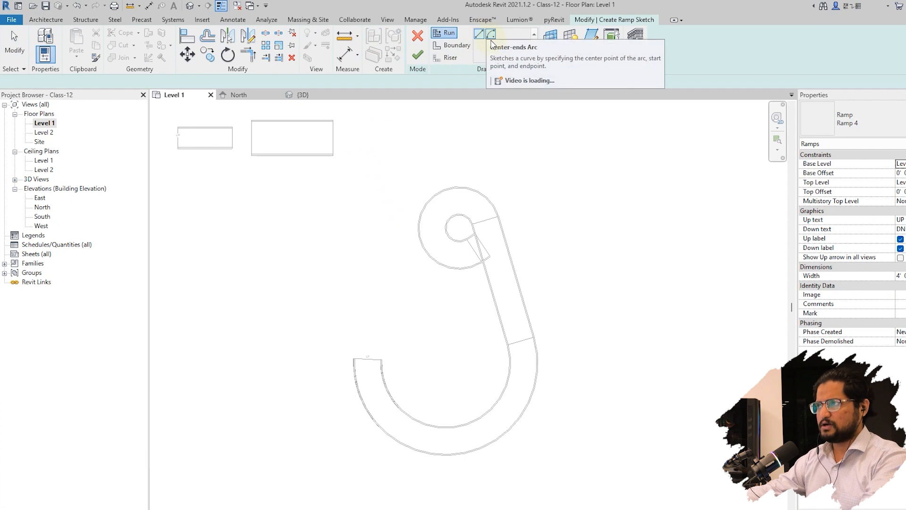
mouse_move(575, 328)
middle_down()
mouse_move(555, 332)
mouse_move(478, 309)
middle_up()
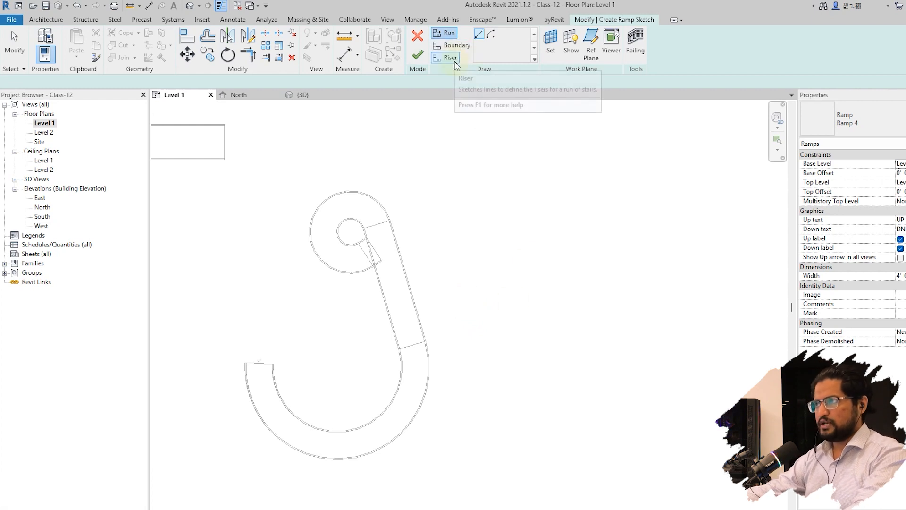
click(452, 45)
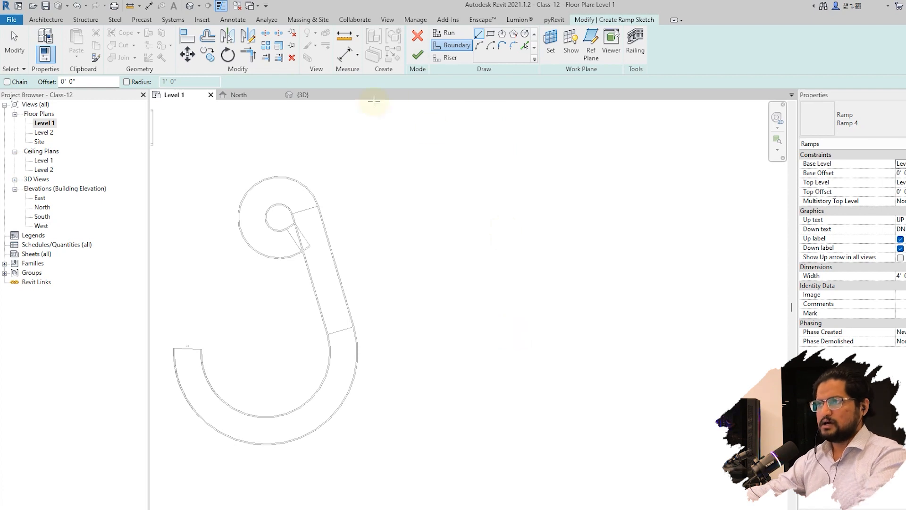
click(205, 21)
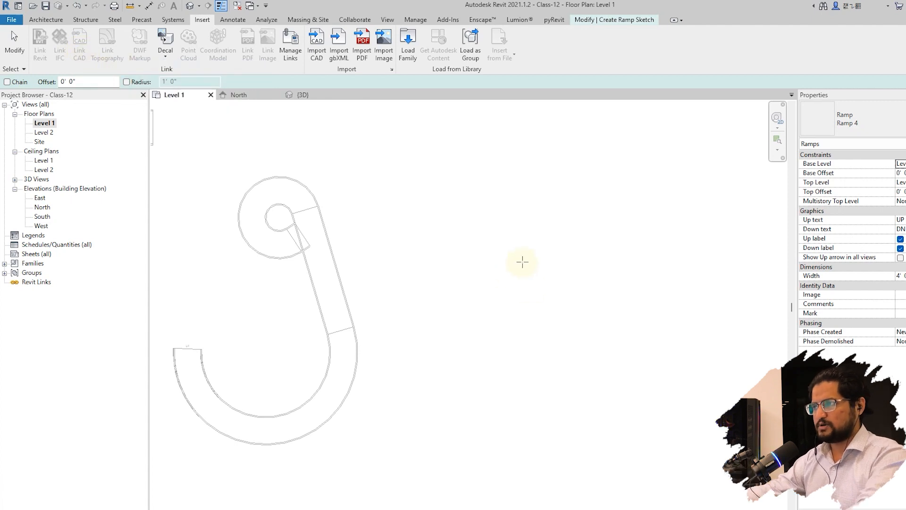
key(Escape)
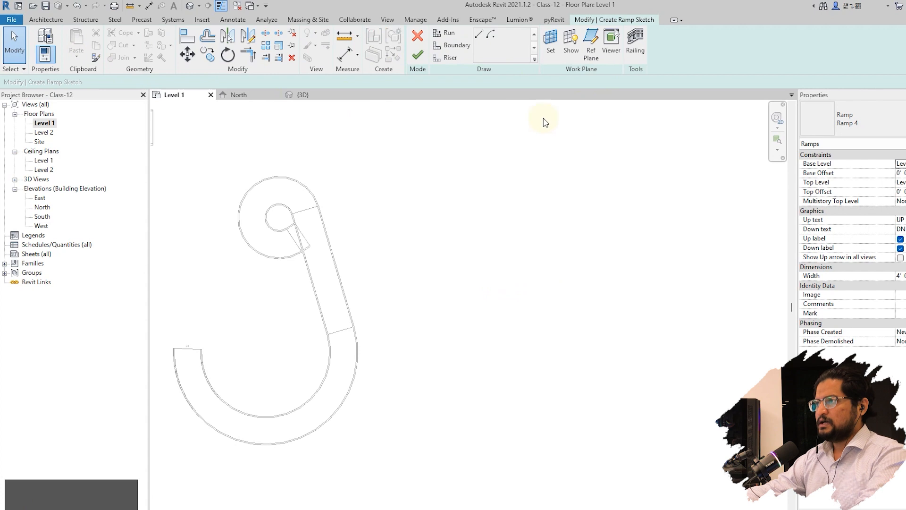
click(453, 45)
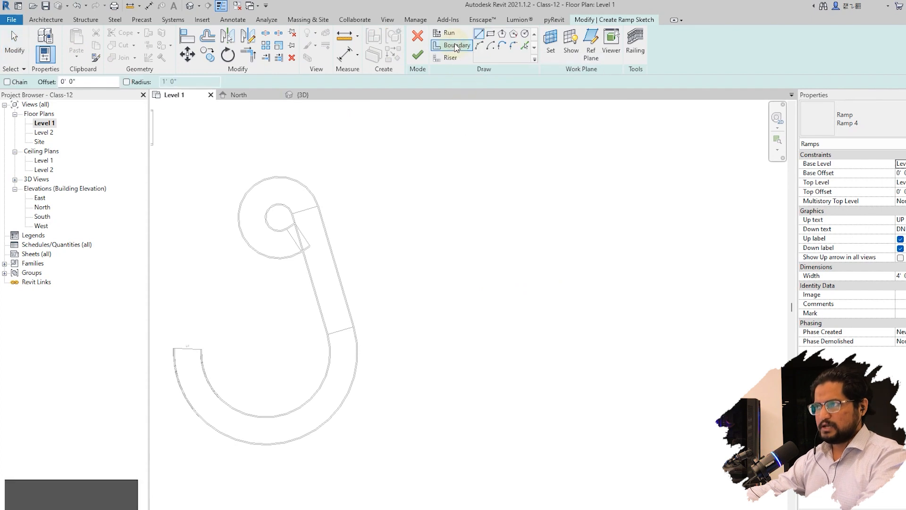
mouse_move(518, 331)
middle_down()
mouse_move(471, 342)
mouse_move(461, 366)
middle_up()
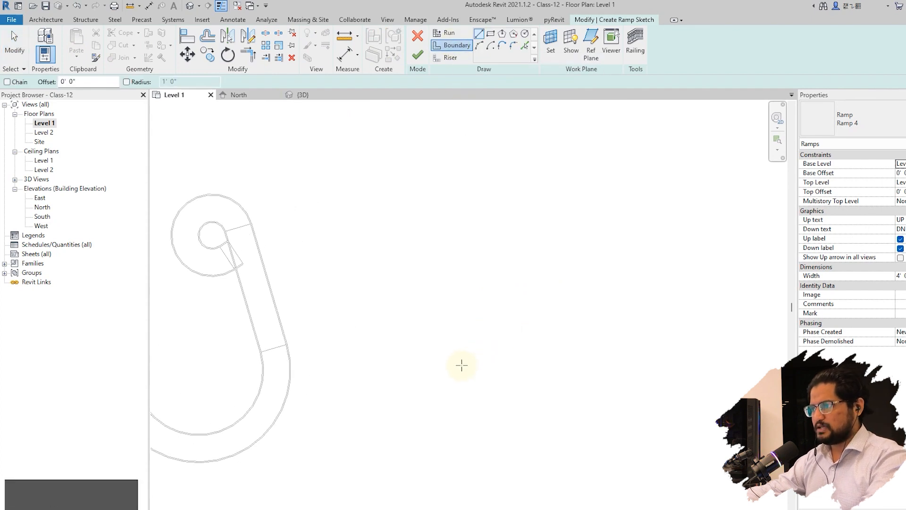
key(Escape)
Step: Duplicate the Ramp 4 type as Ramp 5 for the new boundary-sketched ramp
click(452, 45)
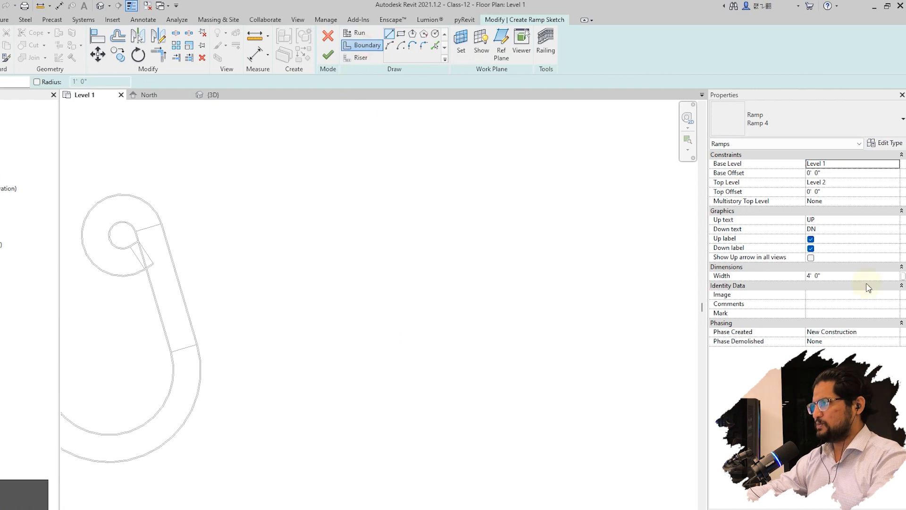
click(890, 143)
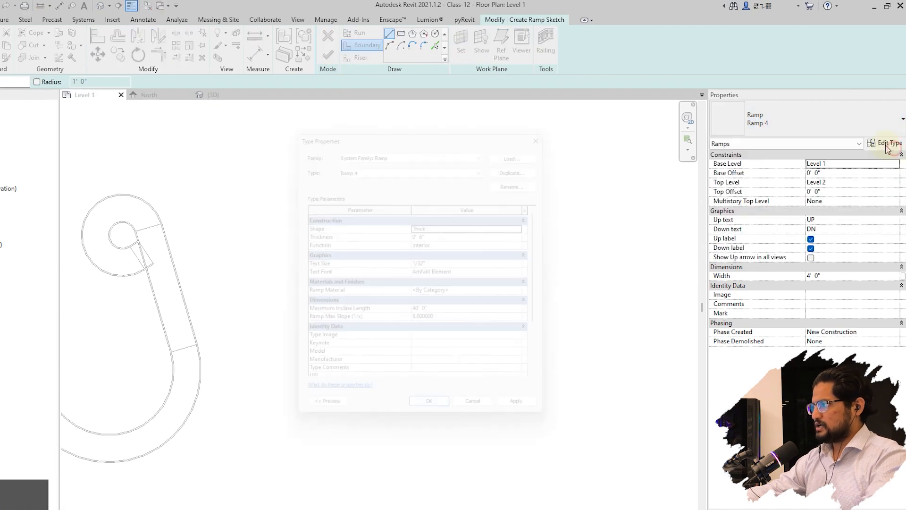
click(533, 162)
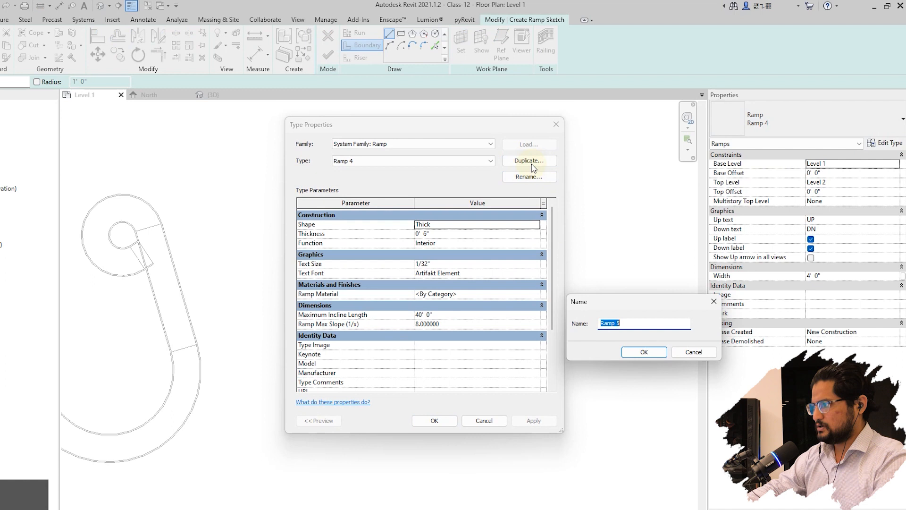
click(644, 352)
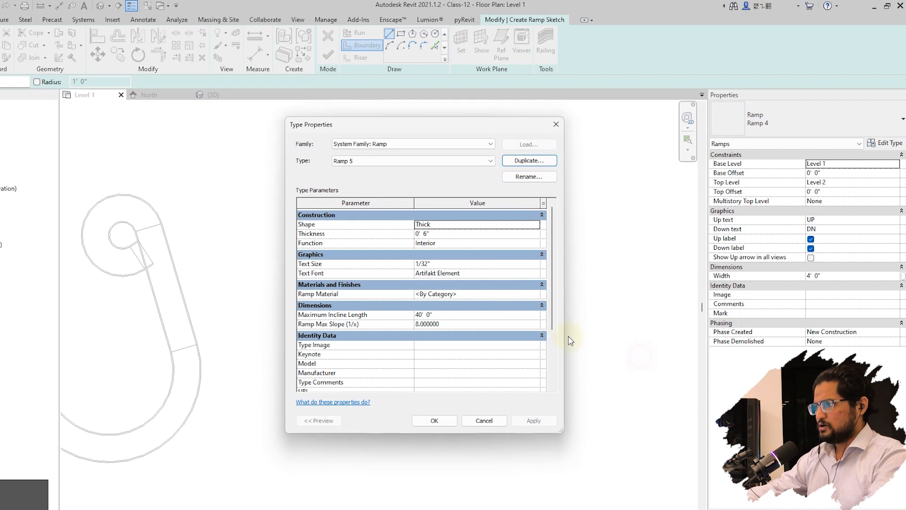
Step: Set Ramp 5's maximum slope (1/x) to 12 and its maximum incline length to 500'
click(455, 324)
text(12)
key(Return)
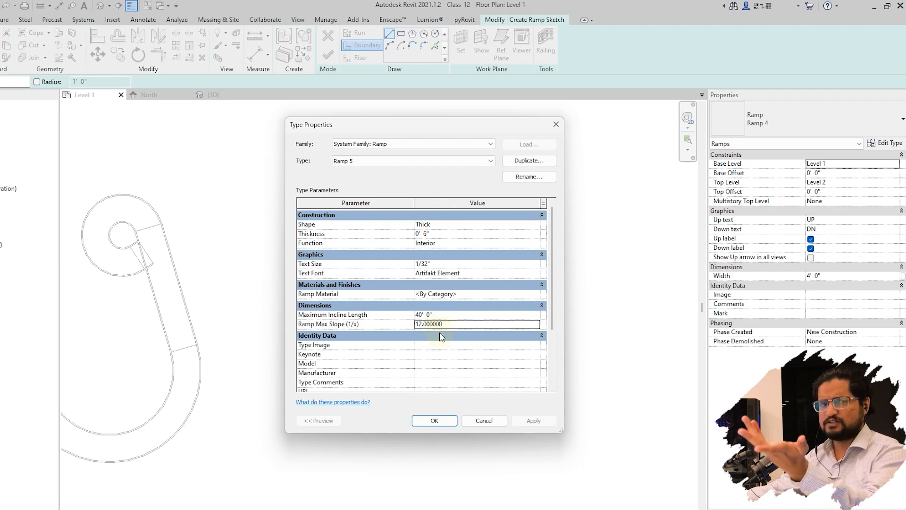
click(455, 315)
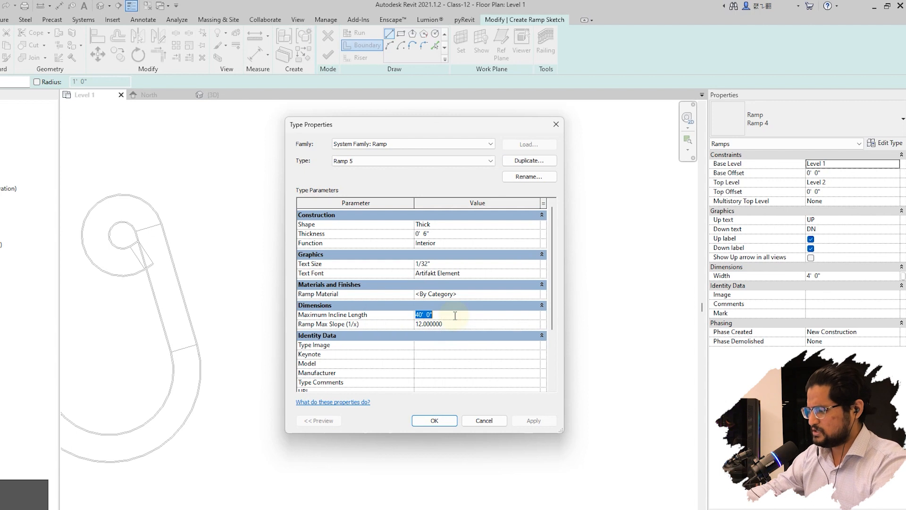
text(500)
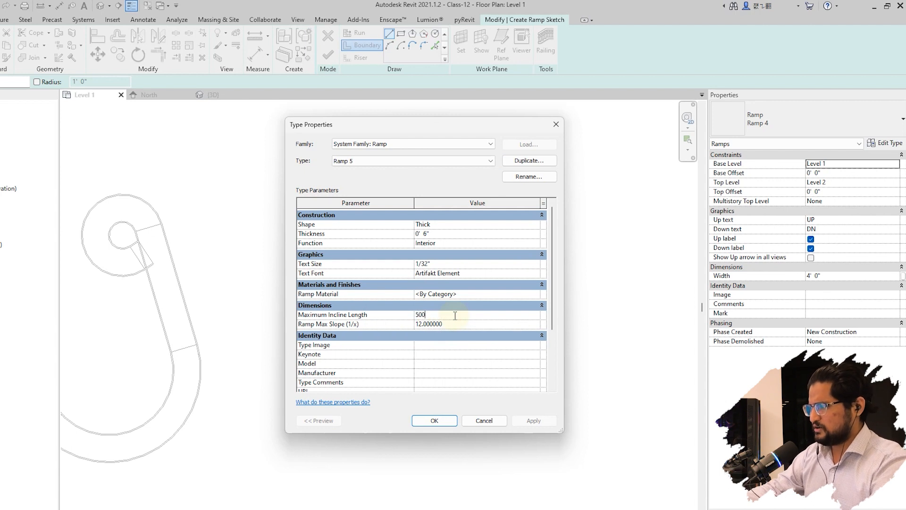
key(Return)
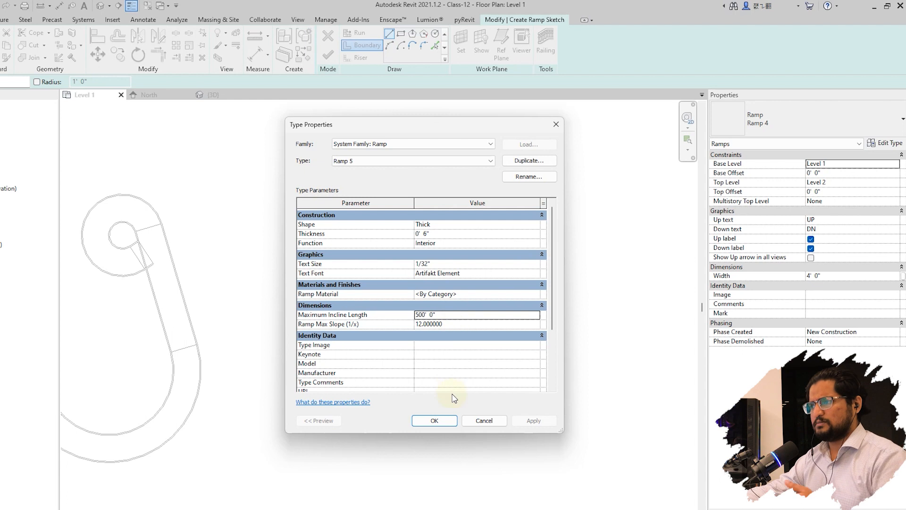
click(444, 421)
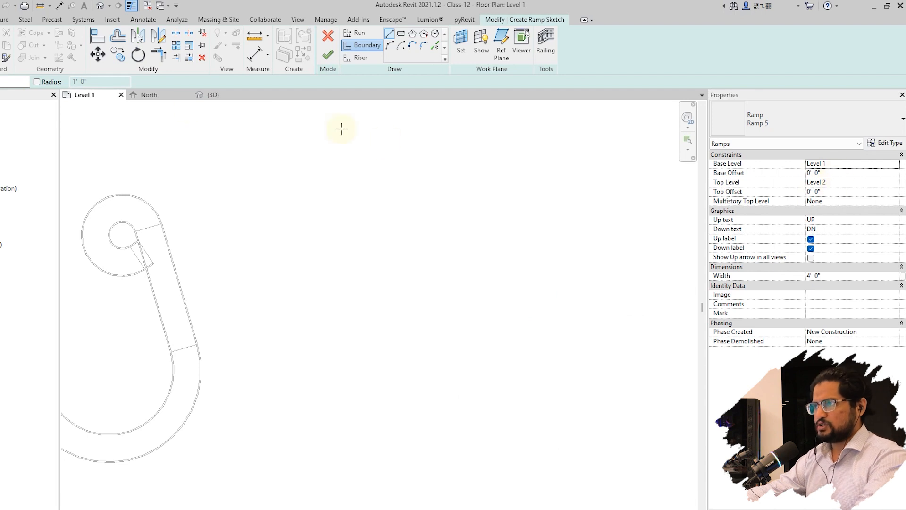
Step: Check the levels in the North elevation, return to the Level 1 plan, and set the ramp's top offset to 5'
click(152, 95)
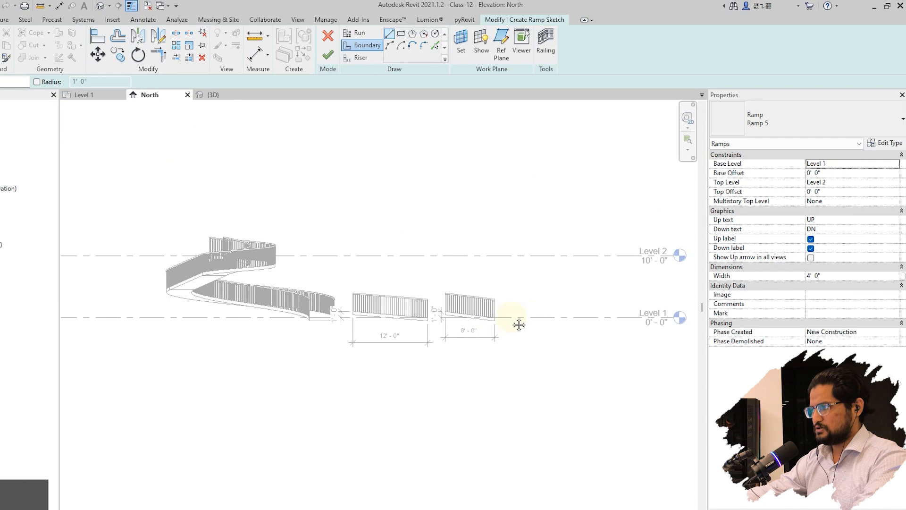
click(90, 96)
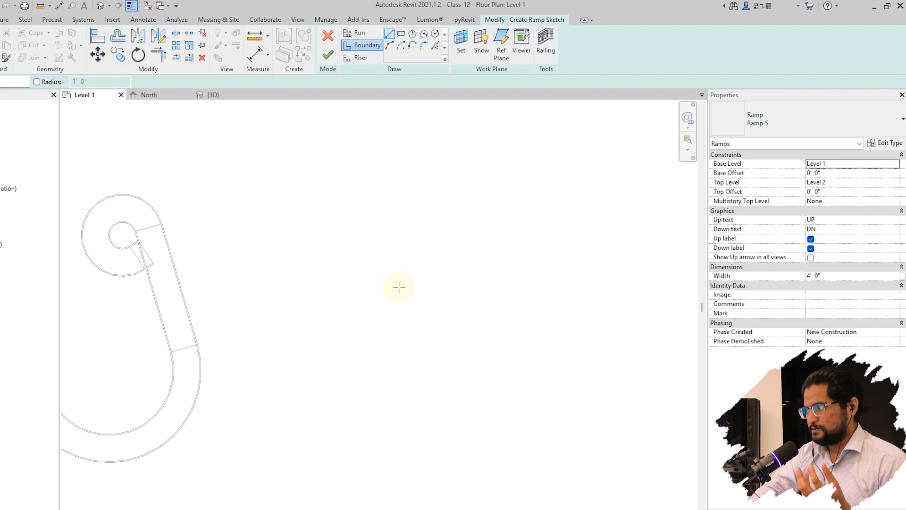
click(866, 200)
click(851, 191)
text(5)
key(Return)
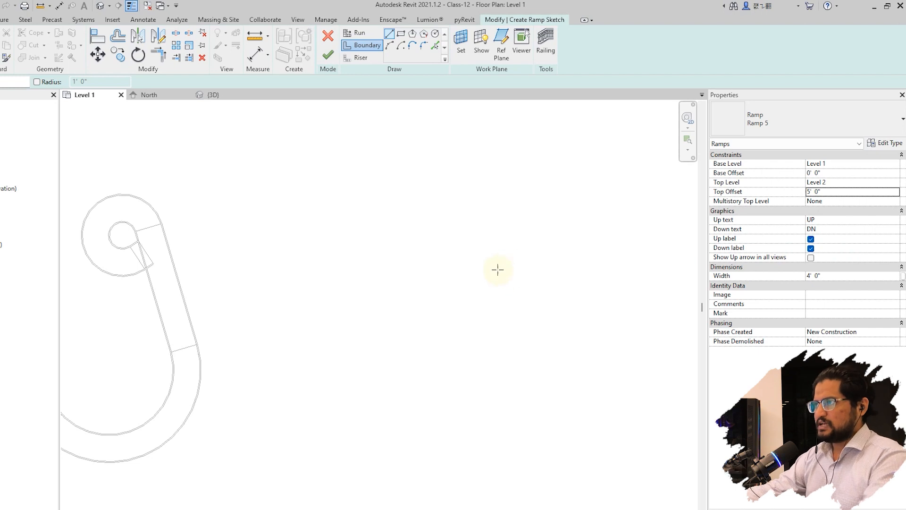
Step: Draw a vertical 30' boundary line in the empty space right of the curved ramp
click(362, 373)
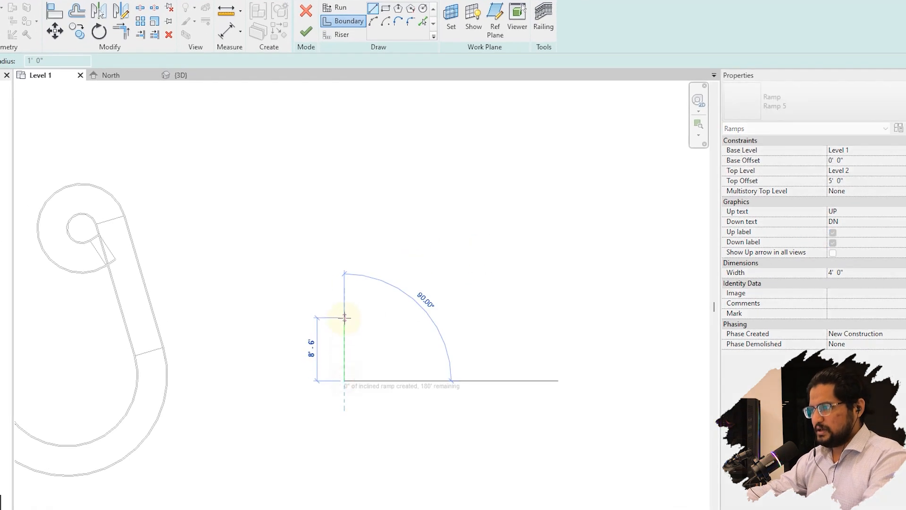
scroll(344, 318, up, 2)
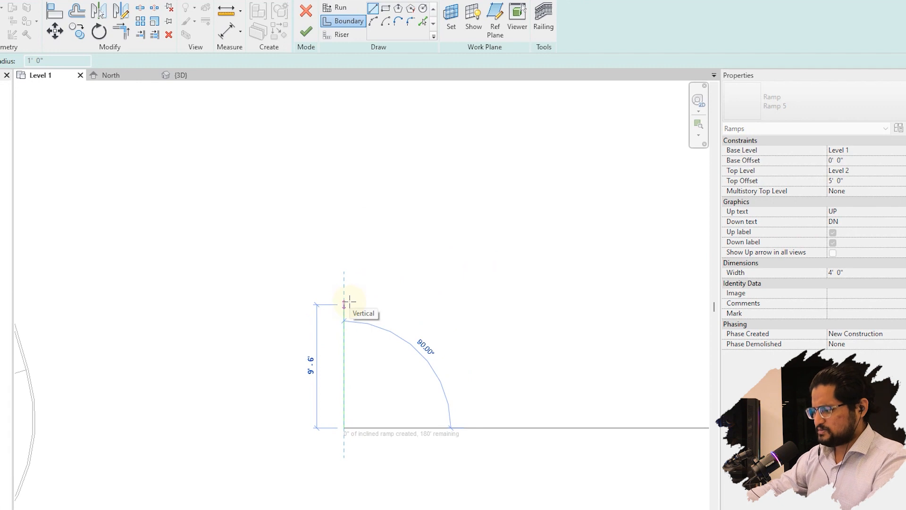
text(30)
key(Return)
scroll(358, 296, down, 3)
middle_drag(393, 285, 371, 312)
key(Escape)
middle_drag(403, 269, 387, 279)
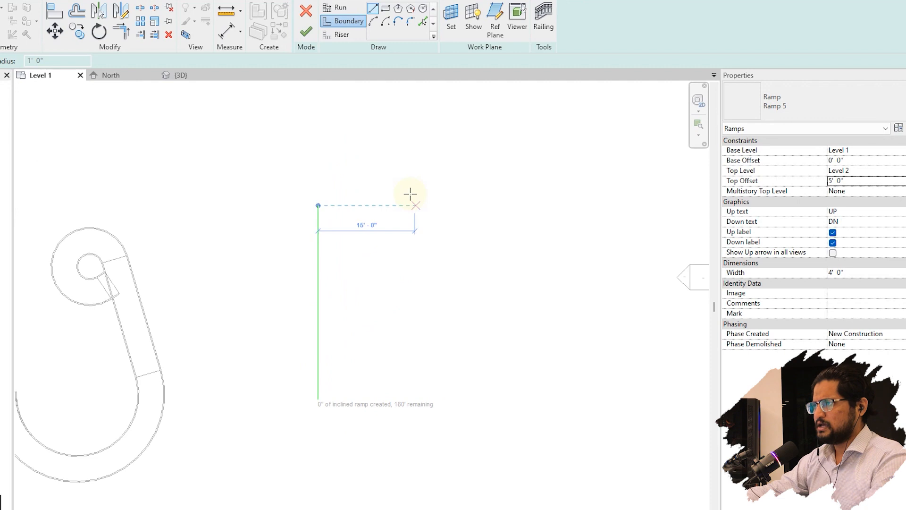
Step: Draw a parallel 30' boundary line 5' to the right, starting from a temporary 5' connecting line, and delete that connecting line
click(319, 399)
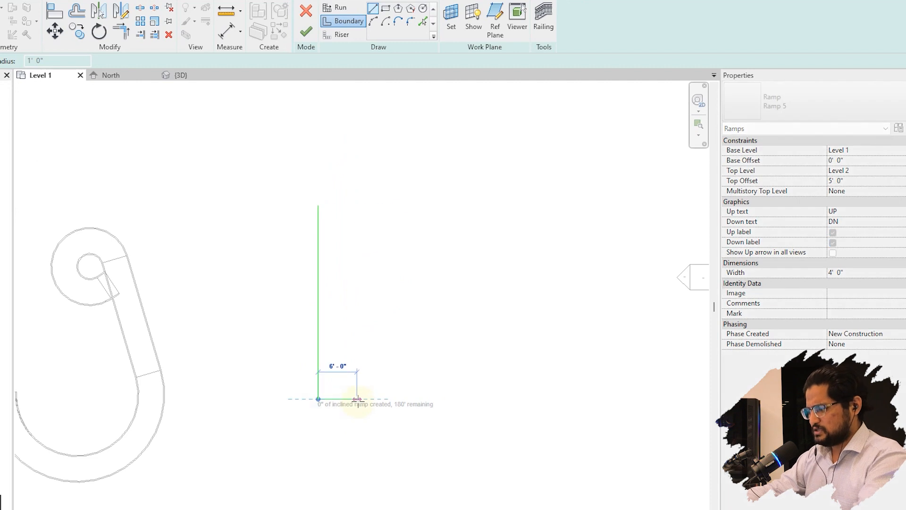
click(351, 397)
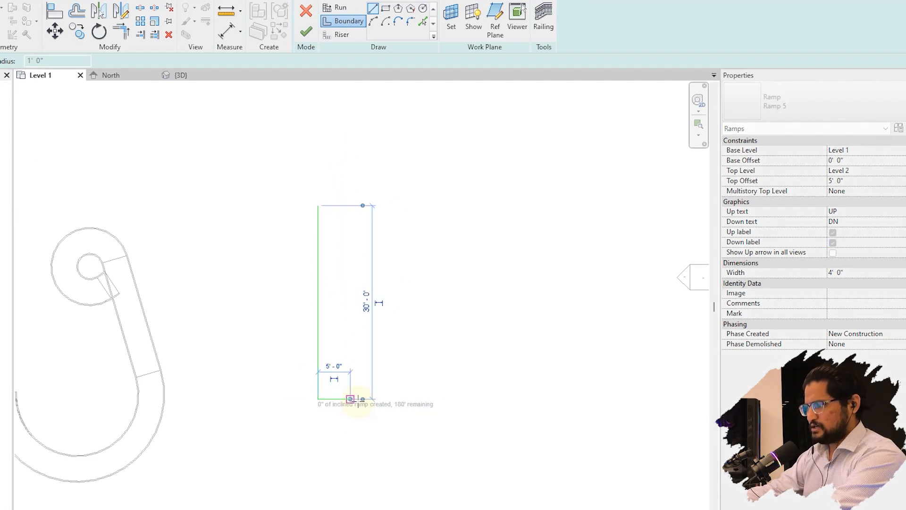
click(350, 399)
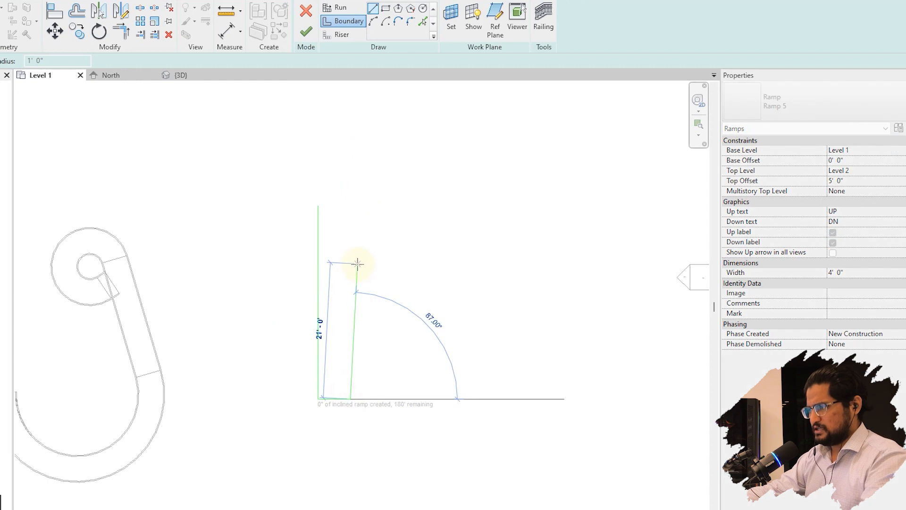
text(30)
key(Return)
key(Escape)
key(Escape)
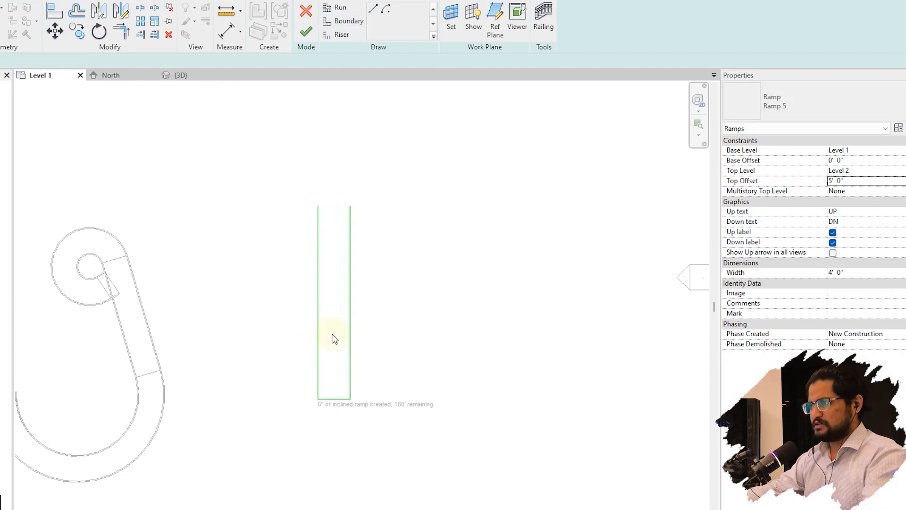
click(334, 401)
key(Delete)
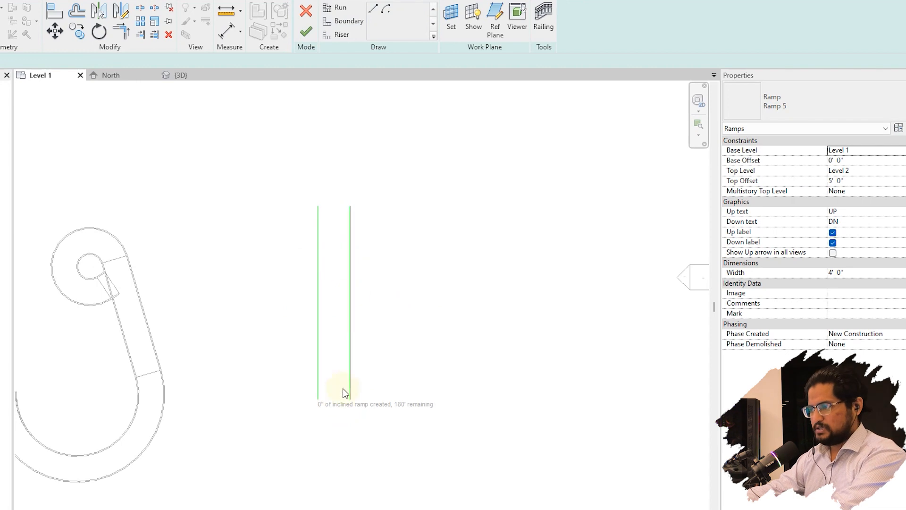
Step: Draw riser lines joining the two boundary lines at their lower and upper ends
click(339, 35)
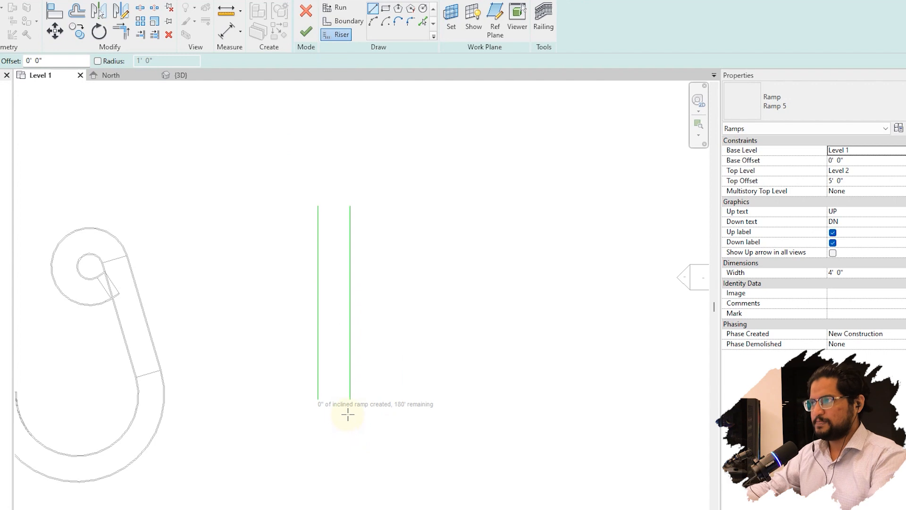
click(320, 401)
click(352, 403)
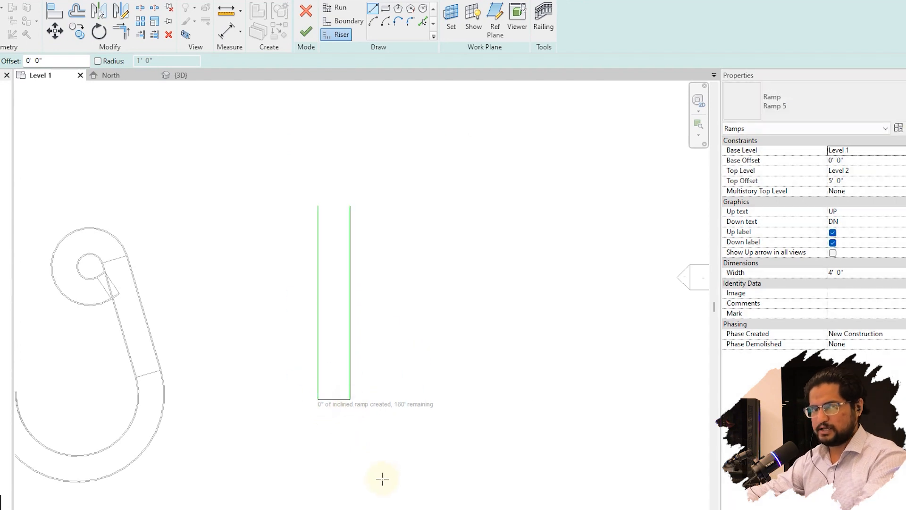
click(321, 206)
key(Escape)
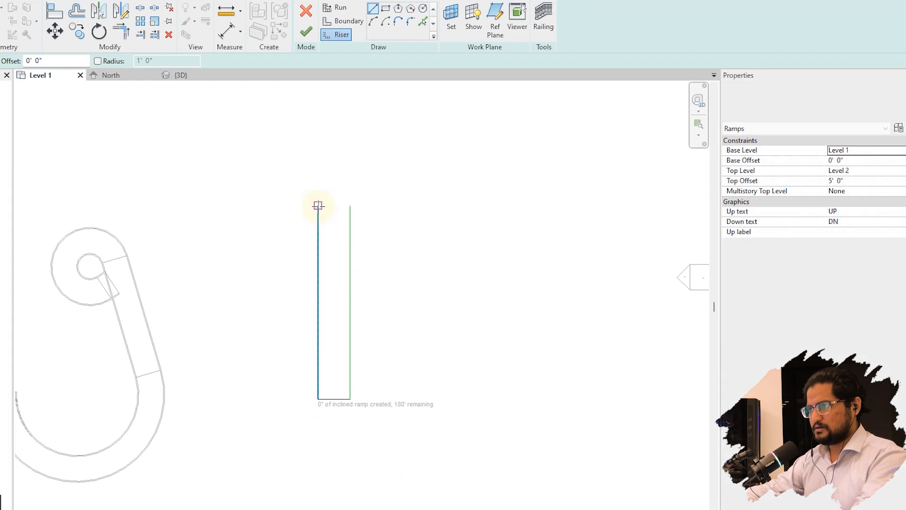
click(318, 205)
click(350, 205)
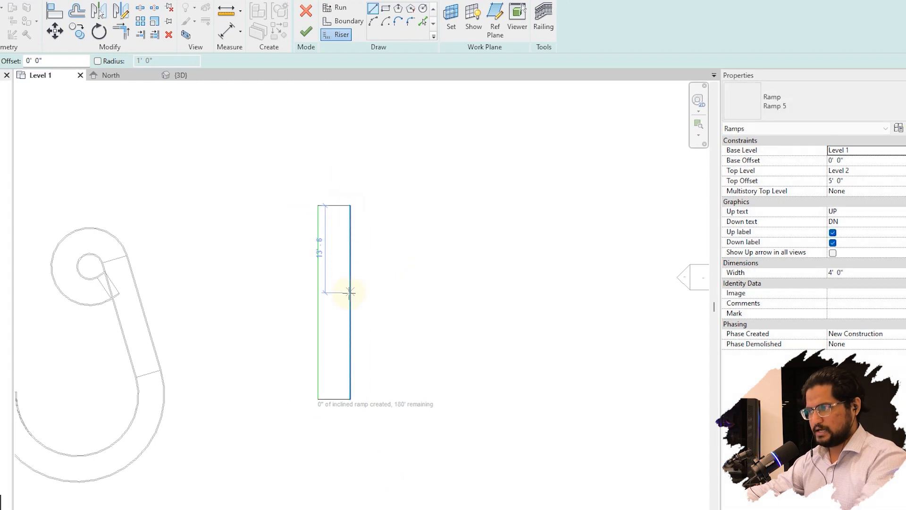
middle_drag(339, 409, 335, 429)
key(Escape)
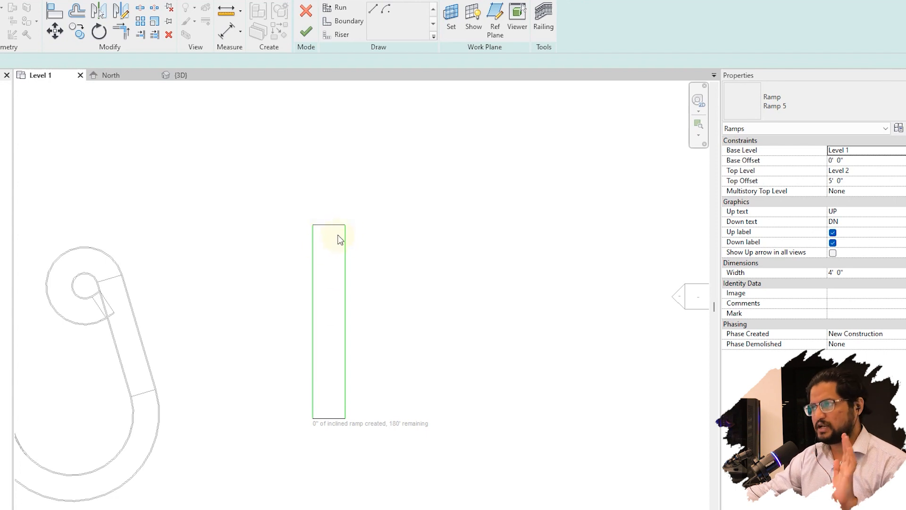
Step: Draw a 180° boundary arc from the right boundary line's upper end, curving over to the right with its ends 10' apart
click(351, 21)
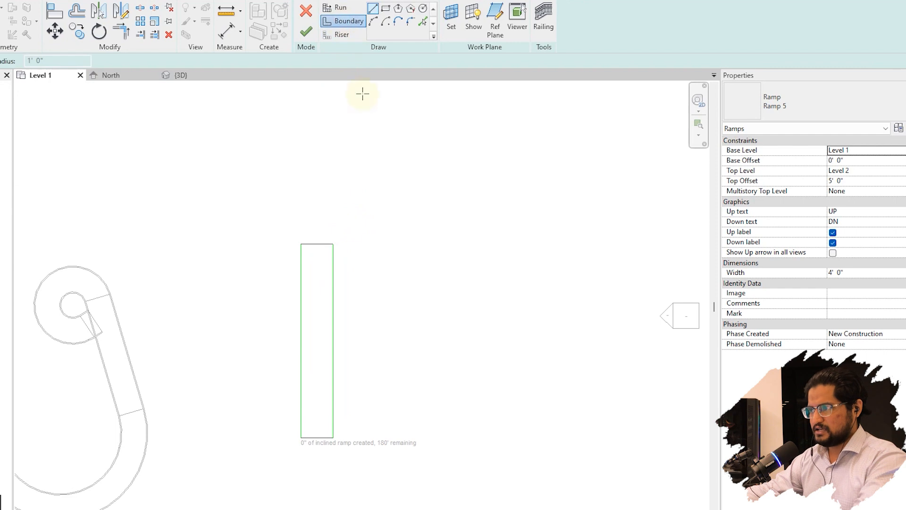
click(334, 244)
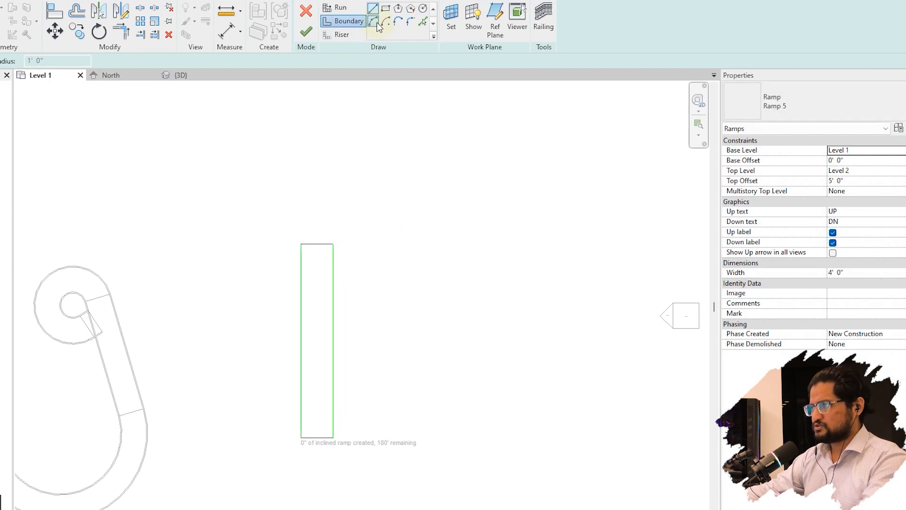
click(334, 244)
text(10)
key(Return)
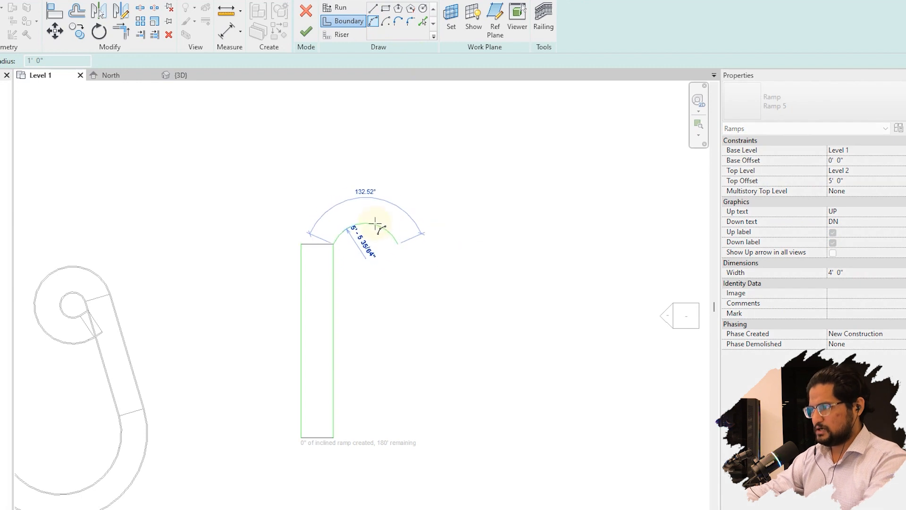
click(373, 213)
scroll(373, 222, up, 3)
key(Escape)
key(Escape)
click(393, 212)
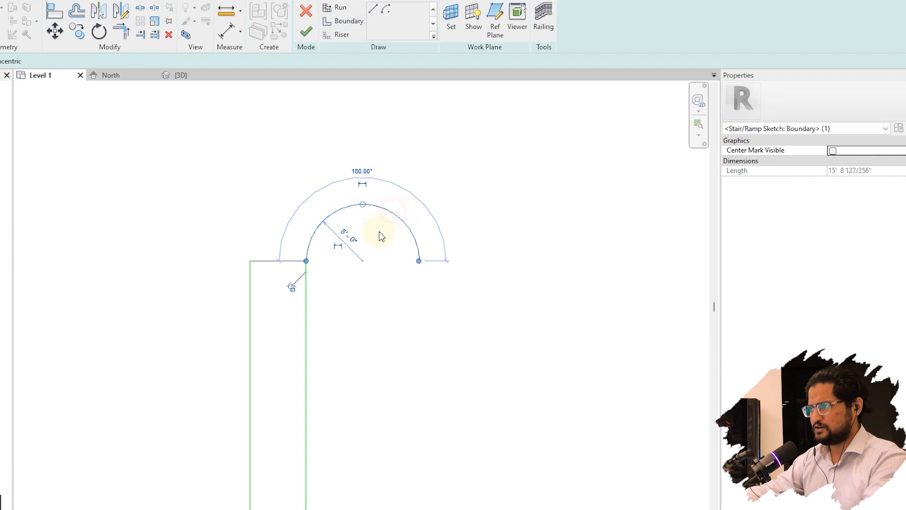
click(382, 267)
Step: Offset a copy of the semicircular boundary arc 5' outward so it starts at the left boundary line's upper end
click(76, 11)
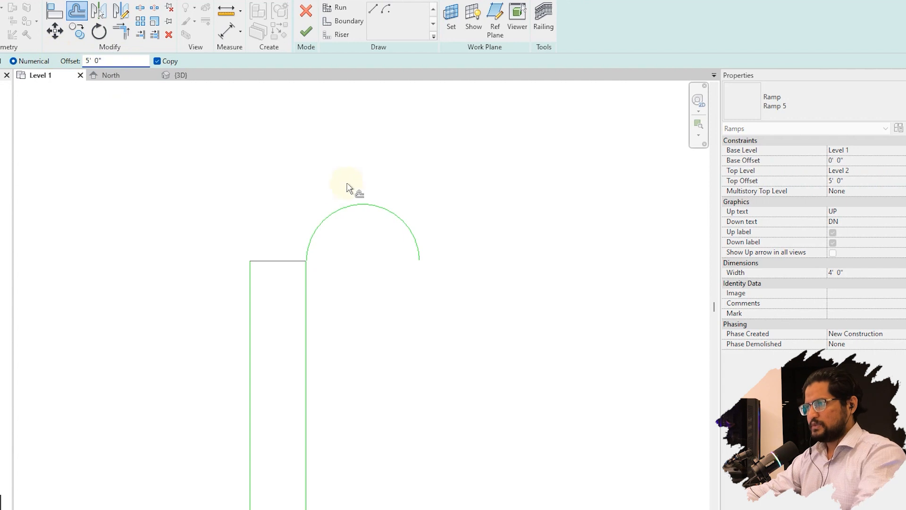
click(356, 204)
key(Escape)
scroll(270, 273, down, 1)
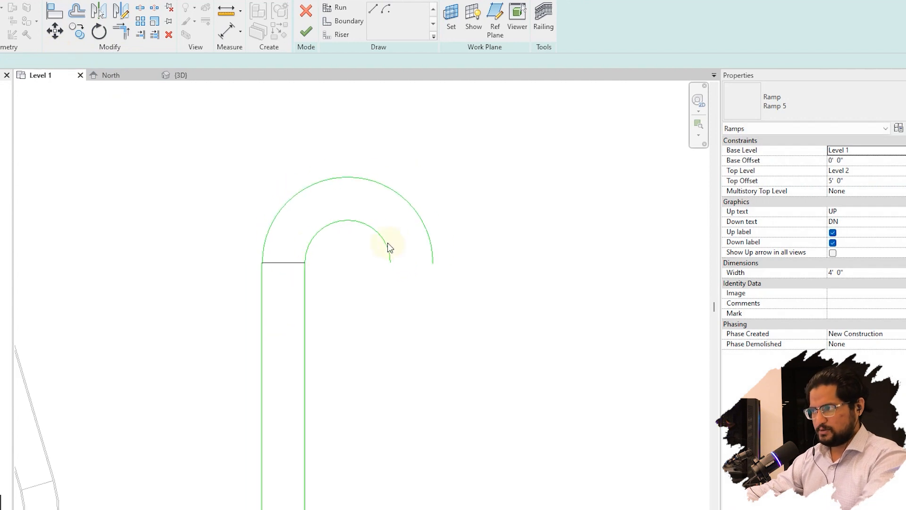
Step: Add an aligned dimension between the lower and upper riser lines, placed left of the straight run
scroll(329, 357, down, 1)
click(226, 30)
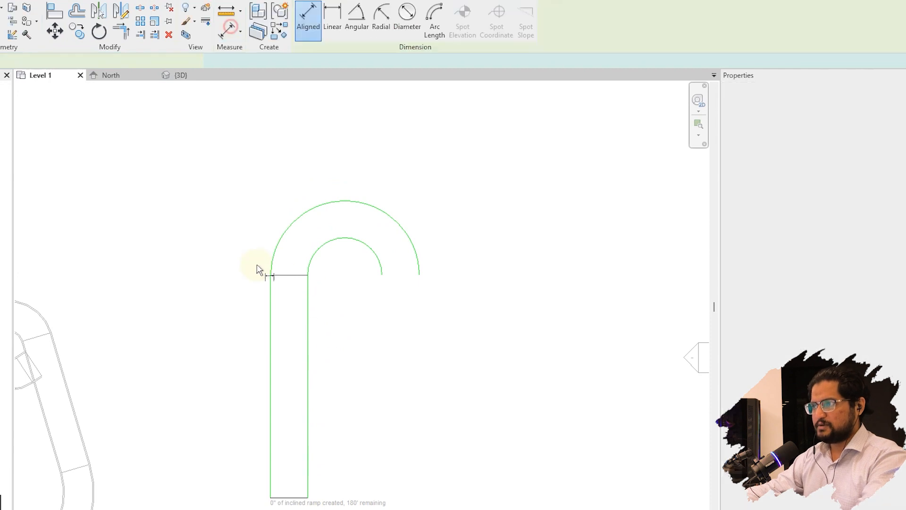
middle_drag(287, 292, 293, 239)
click(291, 443)
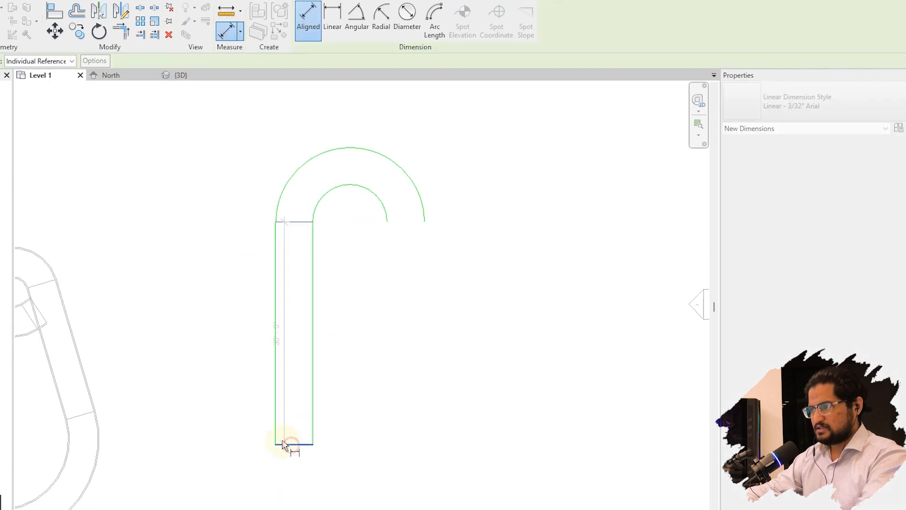
click(261, 421)
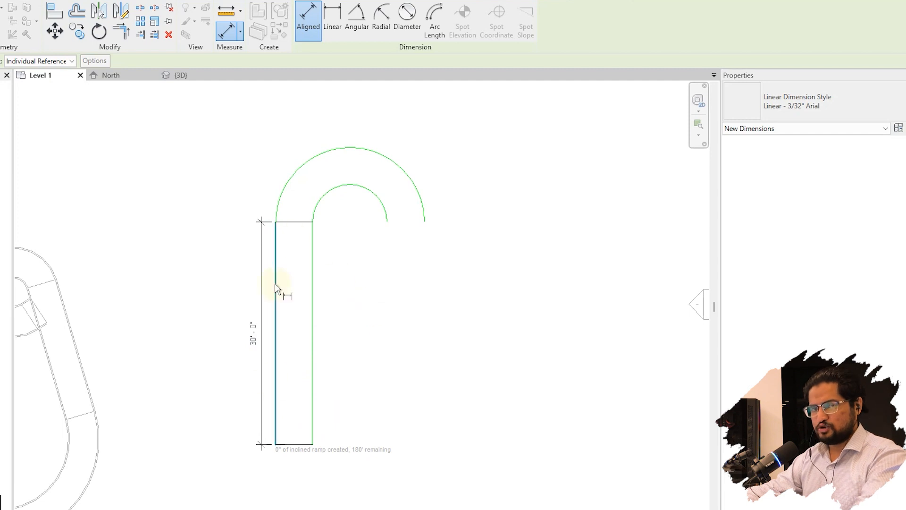
scroll(293, 367, up, 2)
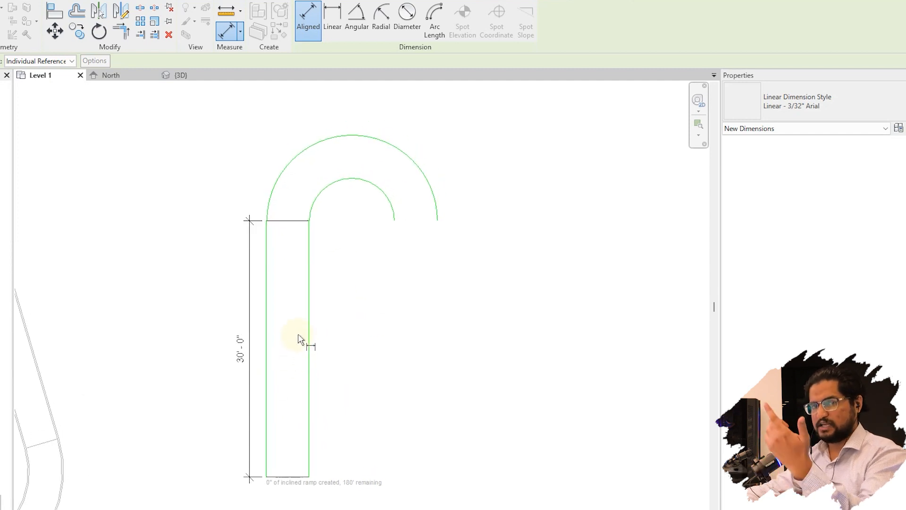
Step: Close the semicircular bend's right end with a riser line between its inner and outer arcs
middle_drag(366, 240, 367, 255)
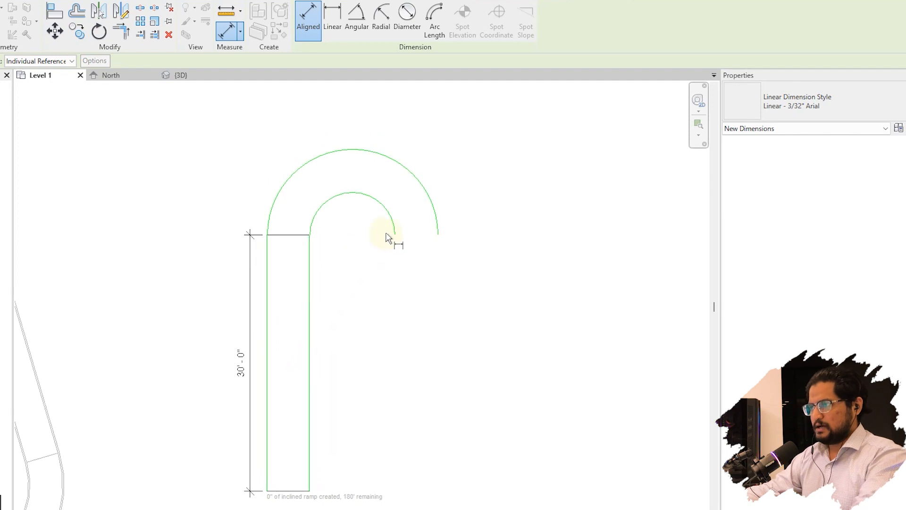
key(Escape)
click(336, 34)
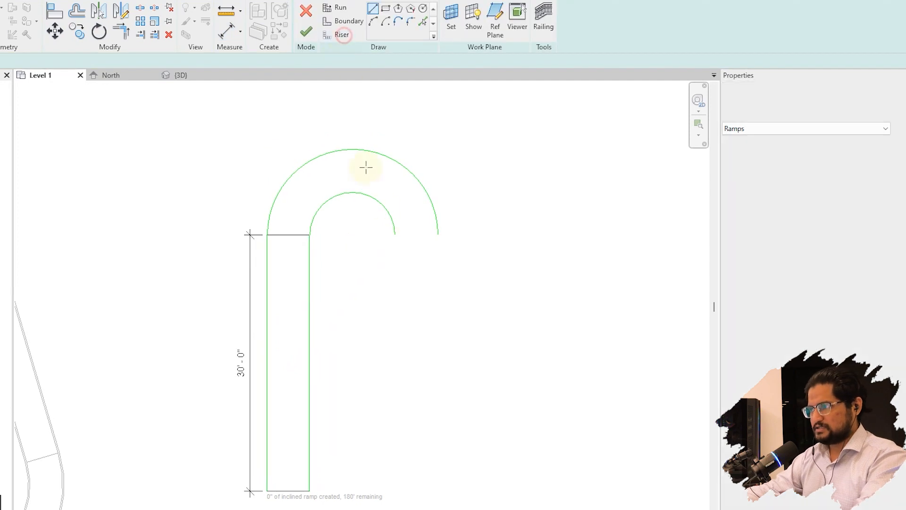
click(395, 234)
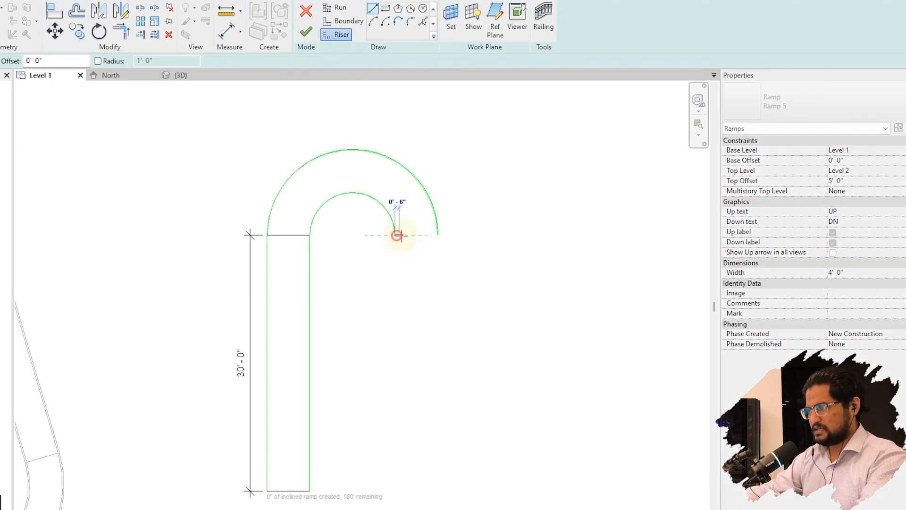
click(438, 235)
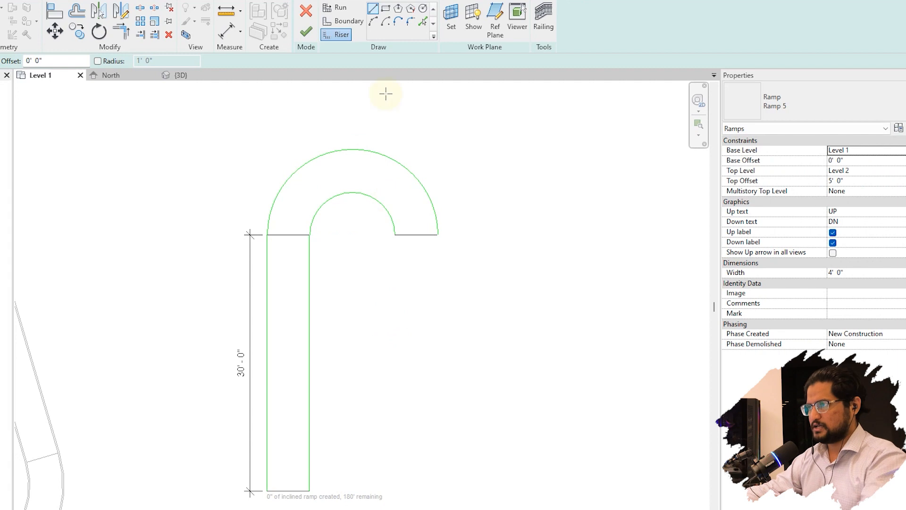
Step: Draw a 60' boundary line straight down from the inner arc's right end
click(334, 23)
scroll(396, 245, down, 1)
middle_drag(396, 245, 404, 186)
click(403, 178)
text(60)
key(Return)
key(Escape)
key(Escape)
Step: Draw the second run's other 60' boundary line straight down from the outer arc's right end
scroll(517, 274, down, 1)
click(344, 21)
click(462, 209)
text(60)
key(Return)
key(Escape)
key(Escape)
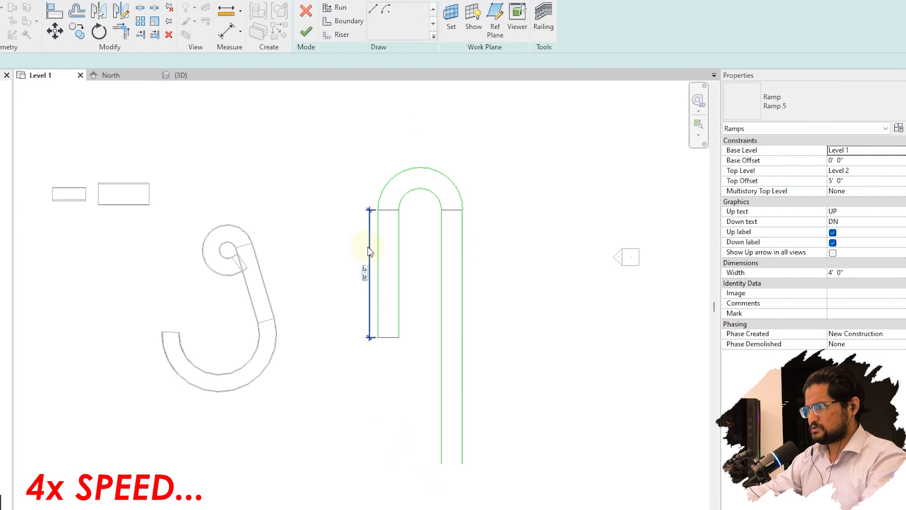
Step: Join the lower ends of the two 60' boundary lines with a riser line
click(341, 35)
click(442, 464)
click(463, 464)
Step: Add an aligned dimension between the 60' run's upper and lower risers, placed to the right of the run
click(226, 32)
click(451, 209)
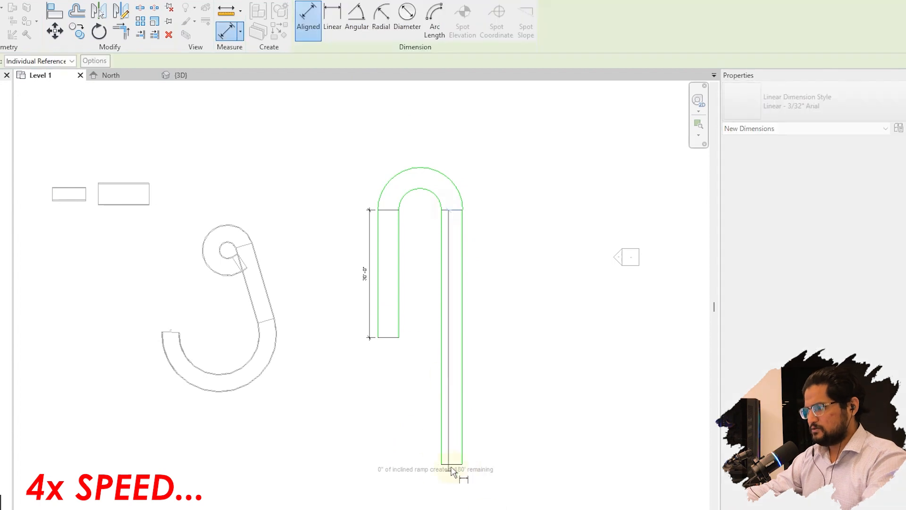
click(449, 464)
click(481, 326)
scroll(475, 321, up, 2)
scroll(480, 302, down, 2)
middle_drag(423, 413, 425, 339)
key(Escape)
key(Escape)
Step: Draw a 180° boundary arc 30' across from the 60' run's inner lower end, curving below and to the left
click(344, 21)
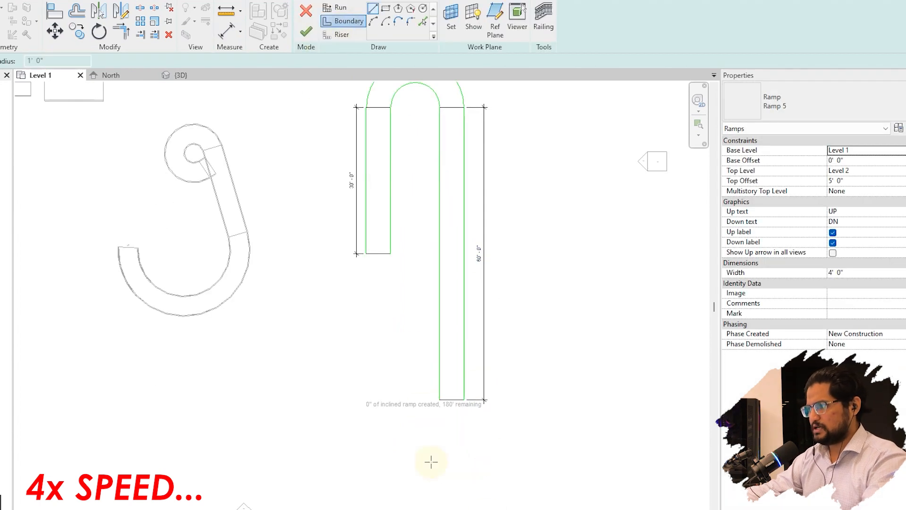
scroll(441, 430, up, 1)
click(441, 388)
key(Escape)
scroll(384, 212, down, 1)
middle_drag(384, 189, 406, 316)
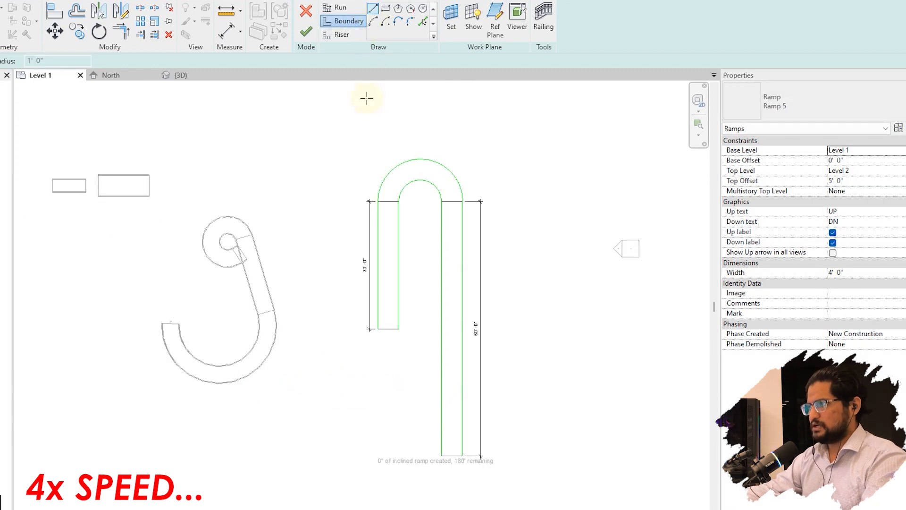
click(373, 22)
middle_drag(448, 454, 476, 390)
click(472, 390)
text(30)
key(Return)
click(385, 449)
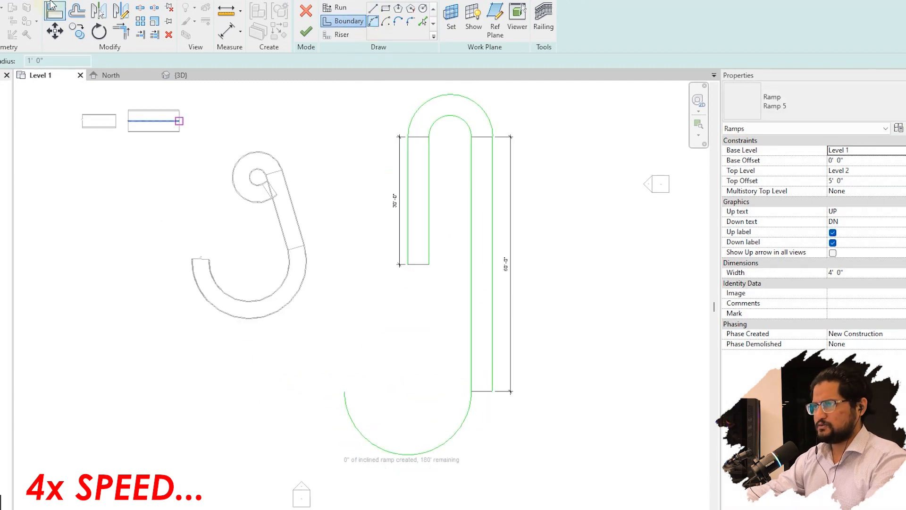
Step: Offset a copy of the lower arc 5' outward and join both arcs' left ends with a riser line
click(77, 11)
click(465, 422)
click(337, 35)
scroll(348, 344, up, 1)
click(321, 413)
click(344, 412)
key(Escape)
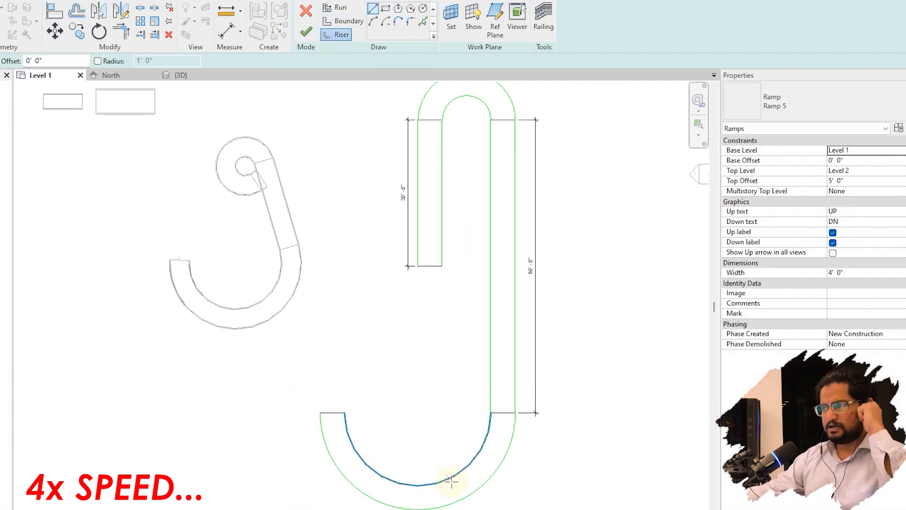
click(348, 21)
click(345, 413)
text(10)
key(Return)
key(ctrl+z)
Step: Draw two 20' boundary lines straight up from the left ends of the lower inner and outer arcs
click(345, 413)
text(20)
key(Return)
click(320, 413)
text(20)
key(Return)
Step: Close the 20' run's upper end with a riser line and add an aligned dimension along the run's right side
mouse_move(390, 320)
middle_down()
mouse_move(396, 353)
mouse_move(387, 369)
middle_up()
click(337, 35)
click(350, 349)
key(d)
key(i)
click(339, 446)
click(339, 349)
click(367, 368)
scroll(540, 326, up, 2)
scroll(411, 377, down, 3)
key(Escape)
click(346, 23)
click(333, 389)
key(Escape)
key(Escape)
middle_drag(368, 303, 366, 283)
Step: Draw a large boundary arc from the 20' run's outer upper end, sweeping over the first two runs to their right side
click(345, 21)
click(373, 21)
click(330, 369)
click(559, 253)
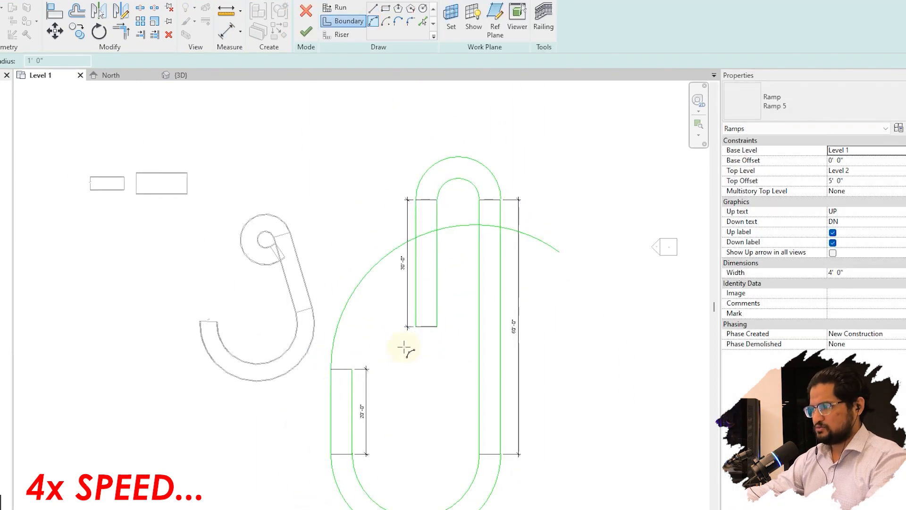
Step: Offset a copy of the large arc 5' inward and join the two arcs' right ends with a riser line
click(76, 11)
click(410, 244)
key(Escape)
click(336, 34)
scroll(564, 268, up, 1)
click(556, 247)
scroll(539, 270, up, 1)
click(539, 267)
scroll(538, 267, down, 2)
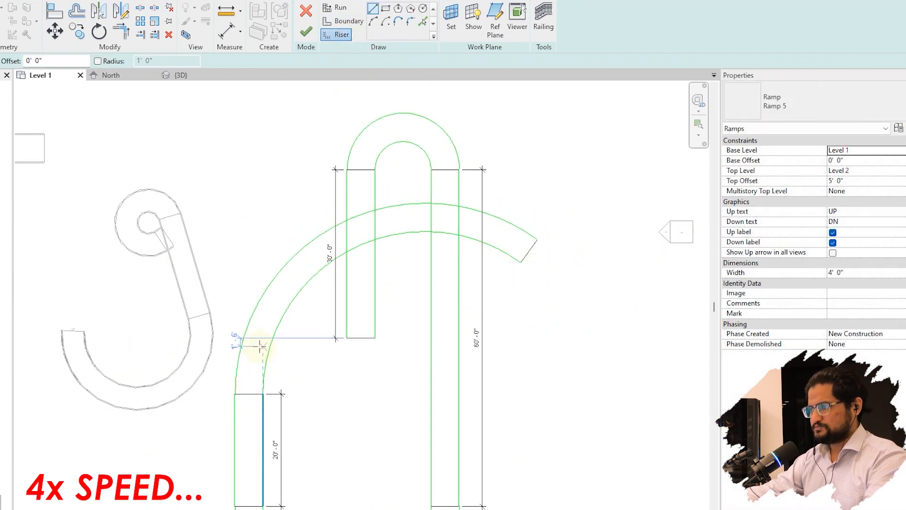
scroll(423, 190, down, 1)
middle_drag(504, 230, 408, 216)
click(337, 35)
click(479, 243)
key(Escape)
Step: Draw a 20' boundary line tangent to the large outer arc's right end and offset a copy 5' to the inner side
click(343, 23)
click(436, 198)
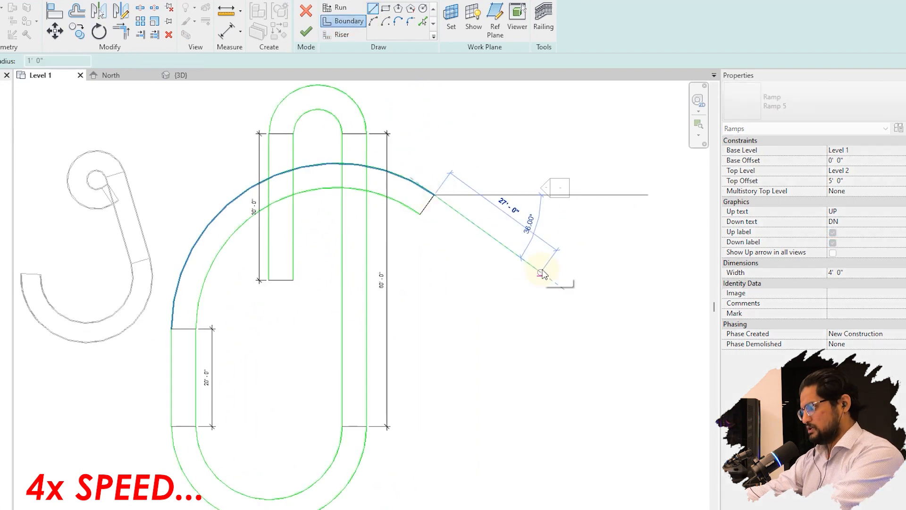
key(Escape)
click(420, 213)
key(Escape)
click(77, 10)
click(462, 223)
Step: Join the lower ends of the two slanted boundary lines with a riser line
click(343, 35)
scroll(519, 264, up, 1)
click(490, 277)
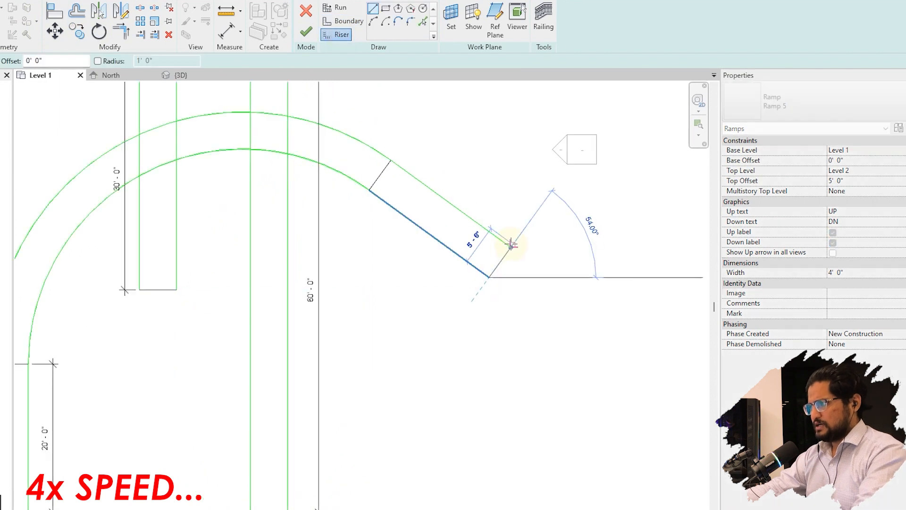
click(511, 245)
key(Escape)
Step: Add an aligned dimension between the slanted run's two risers, placed above the run
scroll(543, 190, down, 1)
click(227, 32)
click(436, 181)
click(515, 239)
click(531, 216)
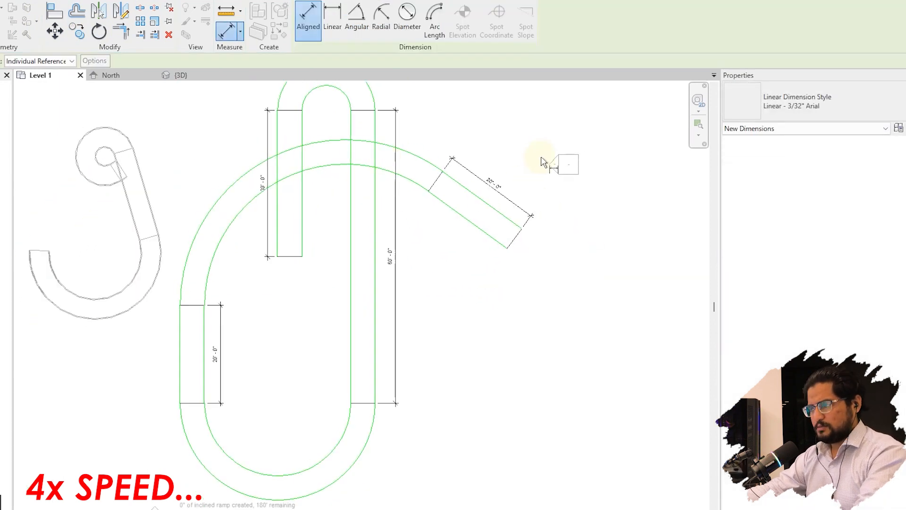
key(Escape)
Step: Draw a tangent boundary arc from the slanted run's inner lower end, bulging right and turning back toward the lower left
click(348, 21)
click(373, 22)
click(507, 248)
click(479, 366)
click(531, 335)
key(Escape)
Step: Offset a copy of the right-hand arc 5' outward and close the bend's free end with a riser line
click(77, 11)
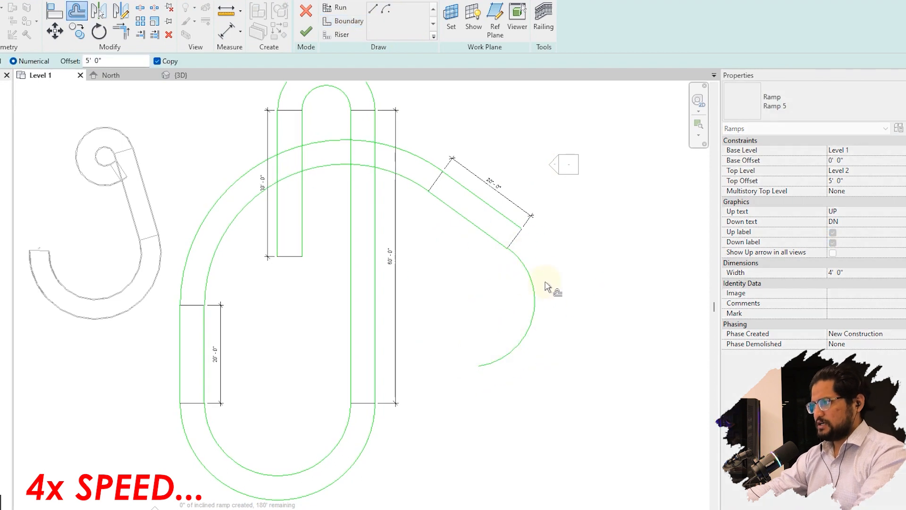
click(539, 286)
click(342, 35)
click(479, 366)
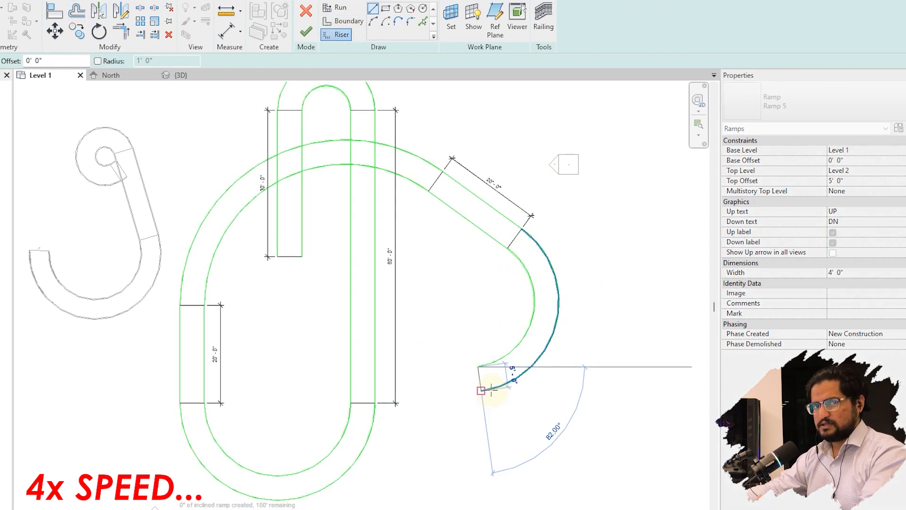
click(491, 390)
key(Escape)
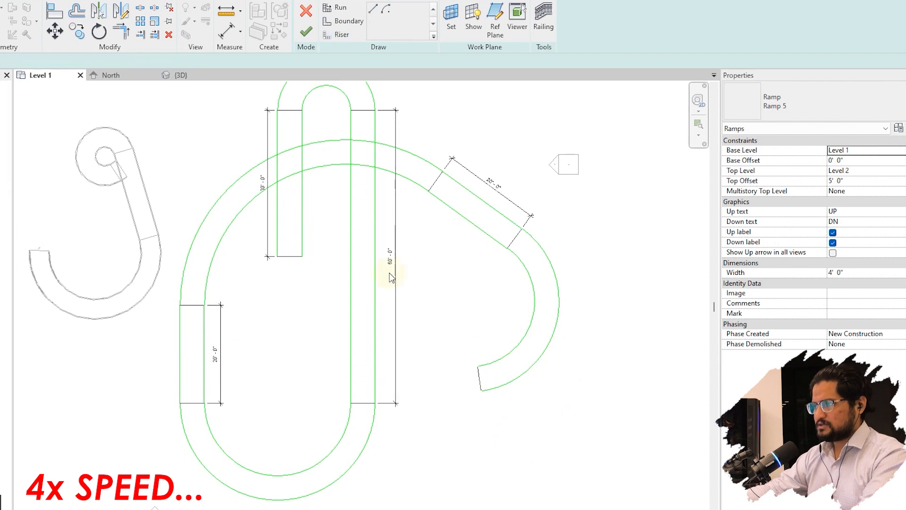
Step: Draw a 50' boundary line leftward from the right-hand inner arc's free end, tangent to the arc
scroll(268, 203, up, 3)
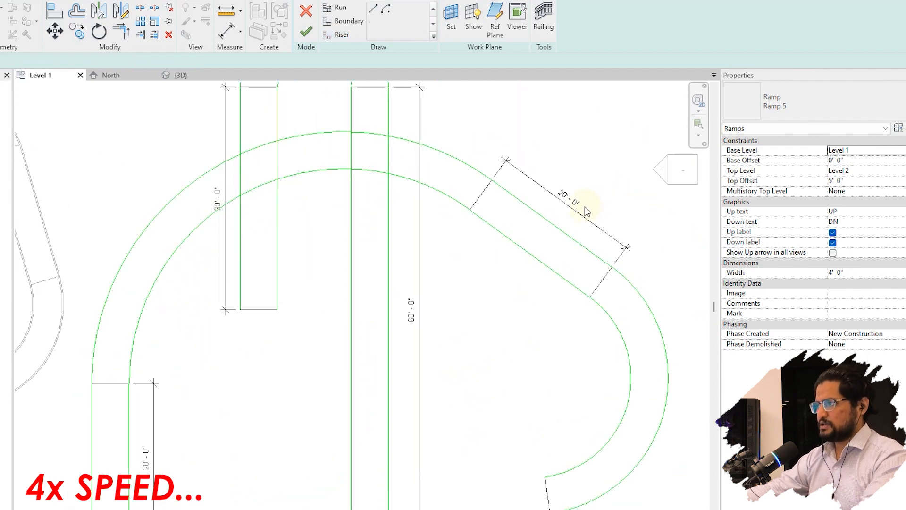
scroll(504, 274, down, 2)
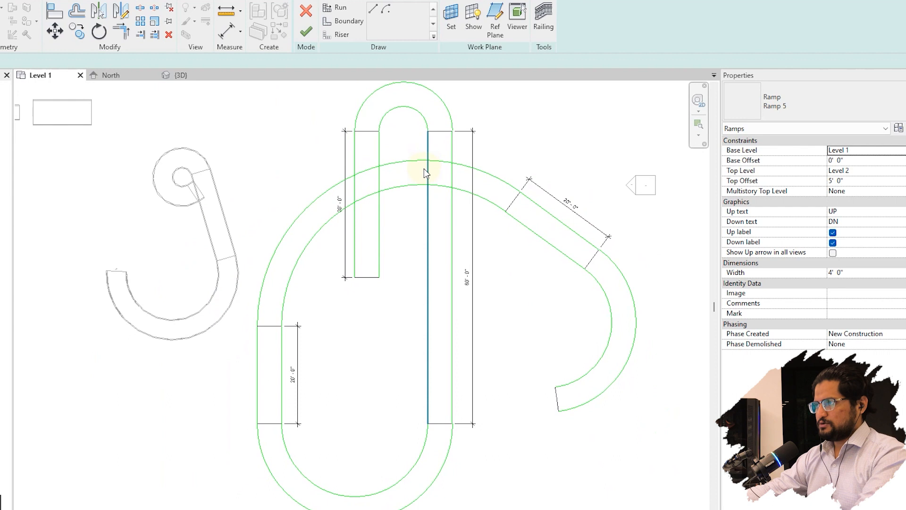
click(375, 9)
click(355, 24)
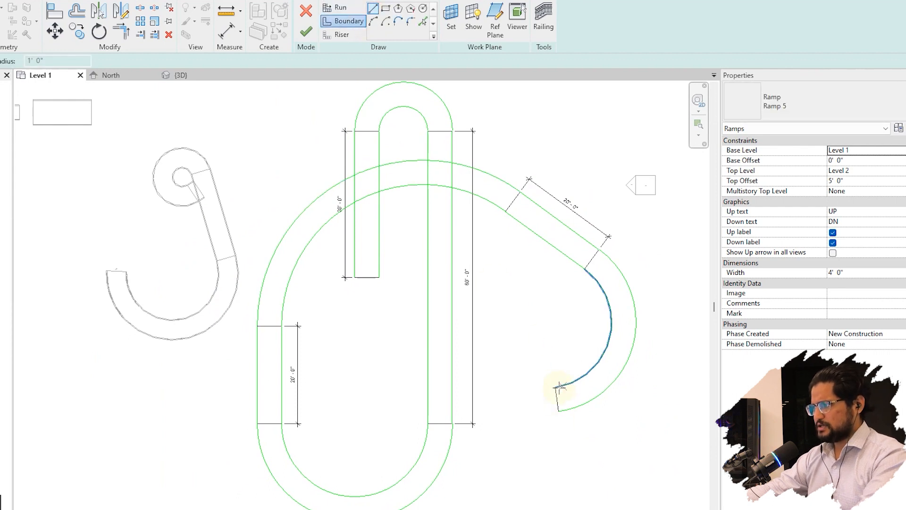
click(557, 388)
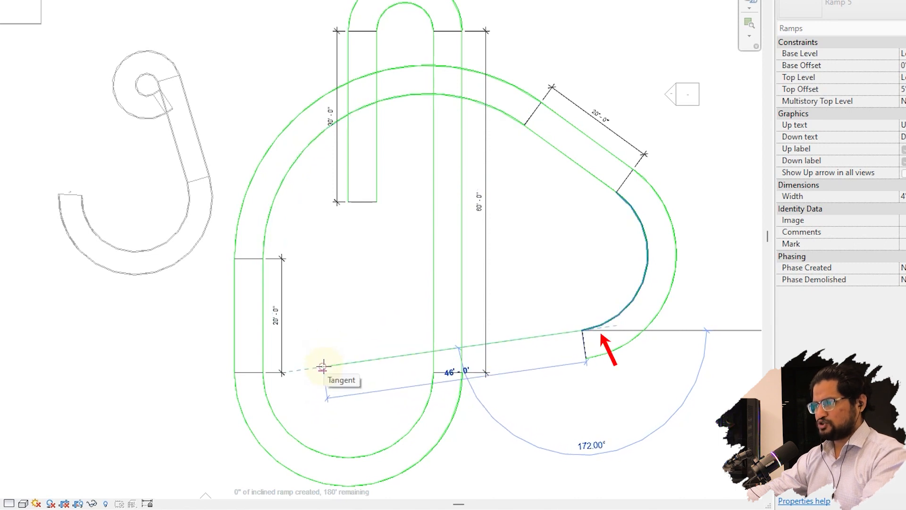
text(50)
key(Return)
key(Escape)
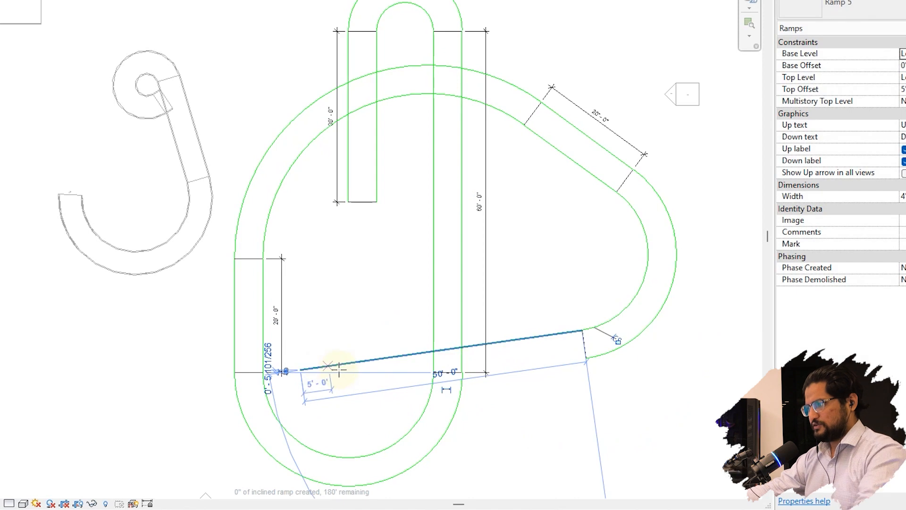
Step: Offset a copy of the 50' boundary line 5' outward and join the lines' left endpoints with a riser line
click(97, 12)
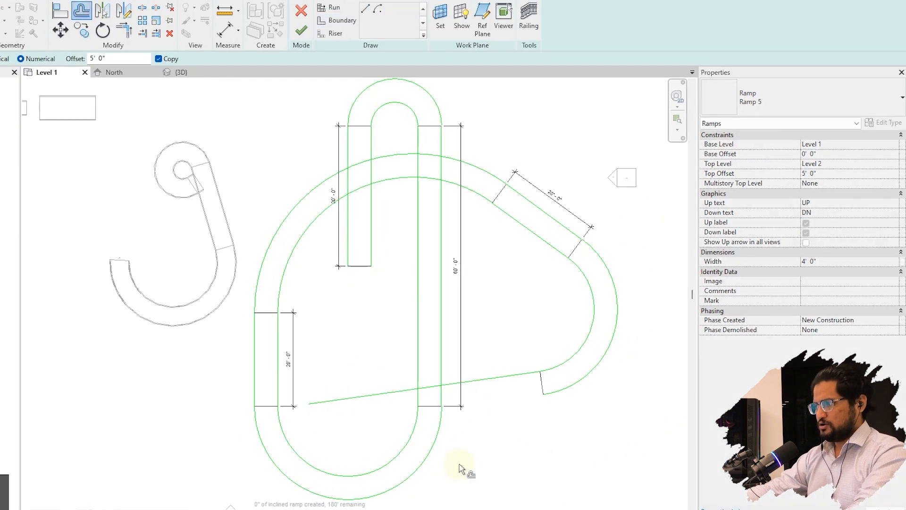
click(511, 378)
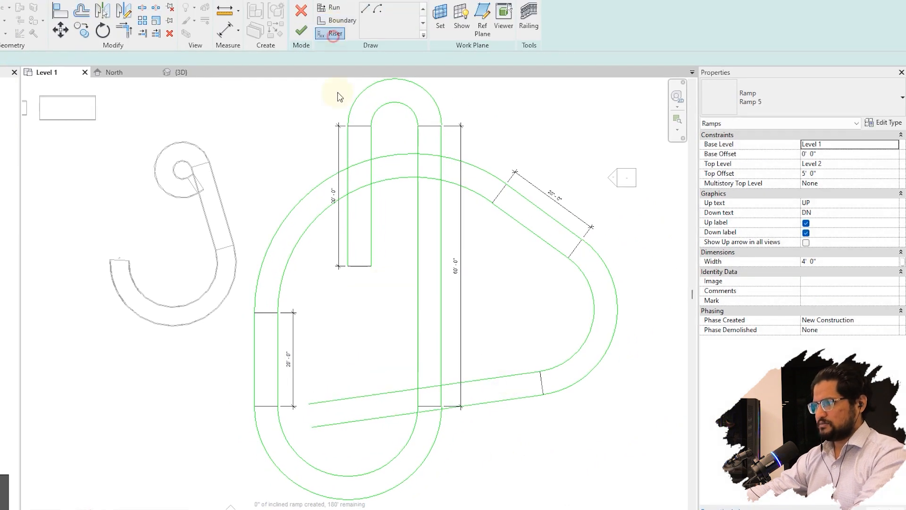
click(312, 426)
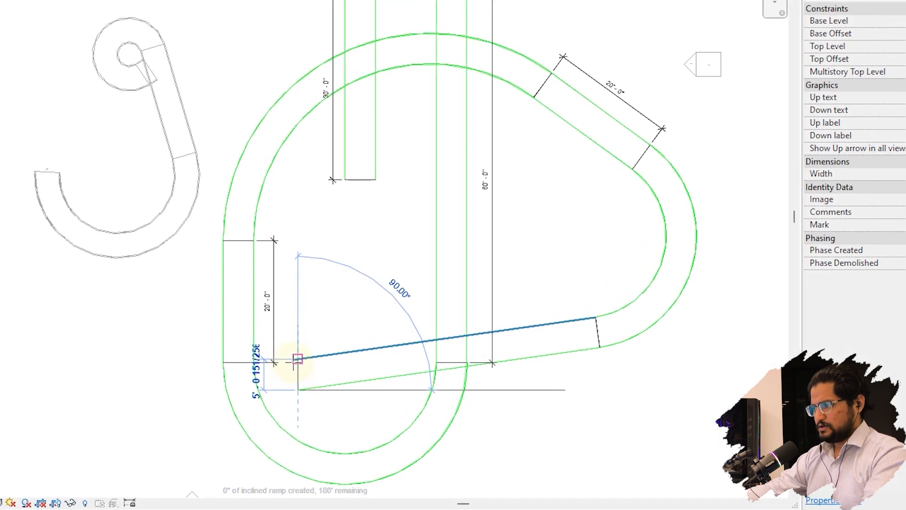
key(s)
key(e)
click(297, 359)
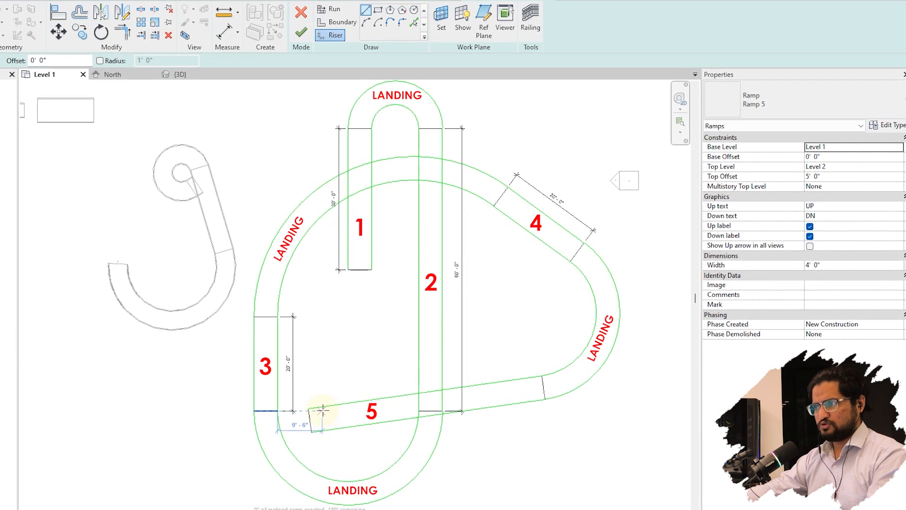
Step: Add an aligned dimension between the last run's two risers, placed below the run
key(d)
key(i)
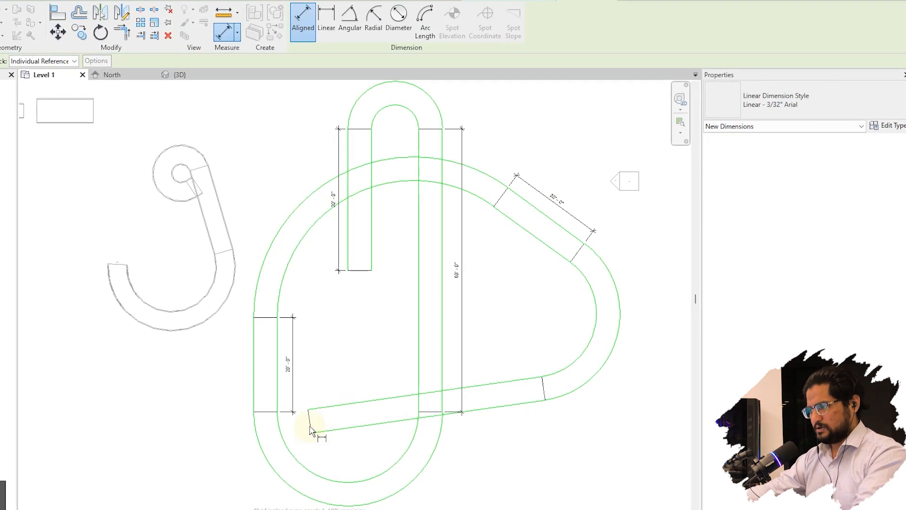
click(311, 427)
click(546, 401)
click(550, 428)
scroll(487, 407, up, 2)
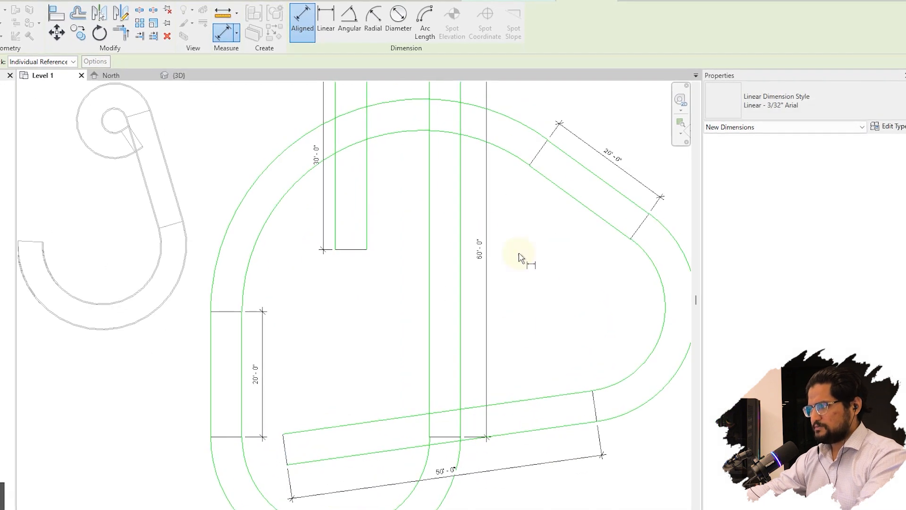
Step: Finish the ramp sketch and select the finished five-run ramp in the plan
middle_drag(608, 179, 610, 224)
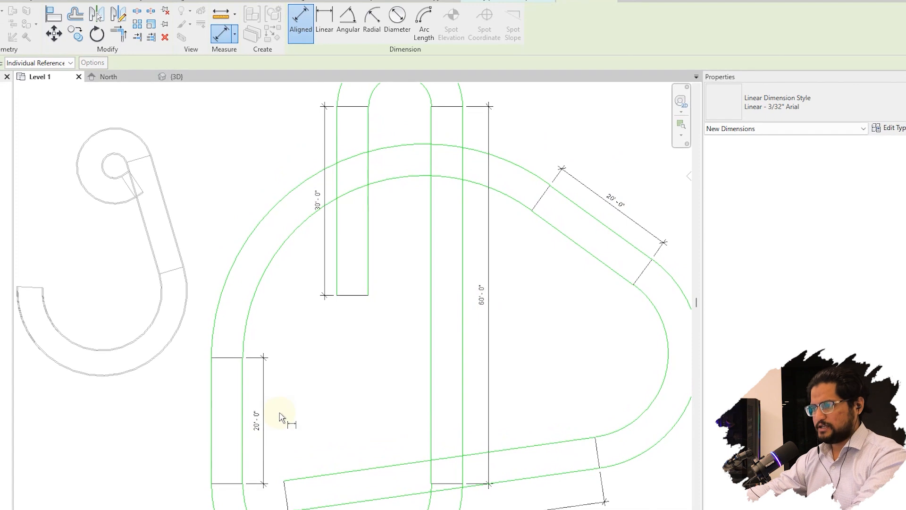
scroll(317, 357, down, 1)
scroll(317, 353, down, 2)
key(Escape)
middle_drag(326, 352, 336, 311)
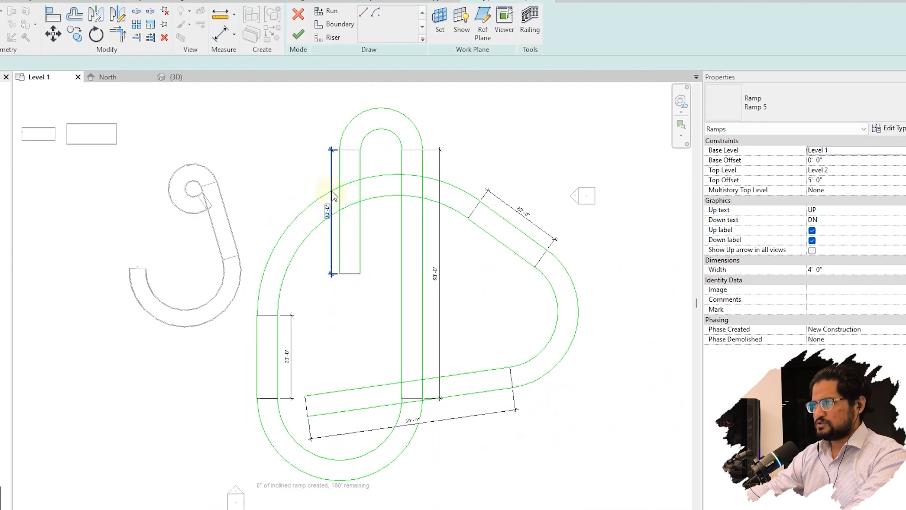
click(302, 36)
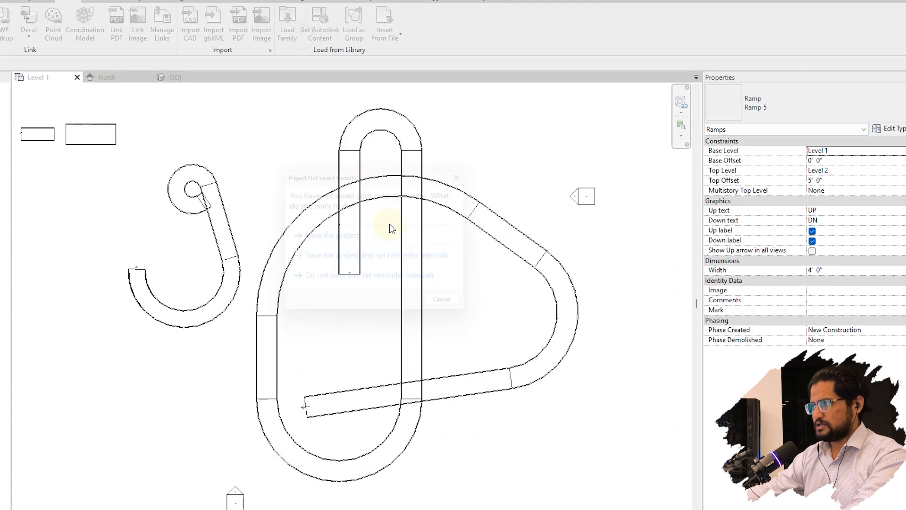
click(421, 263)
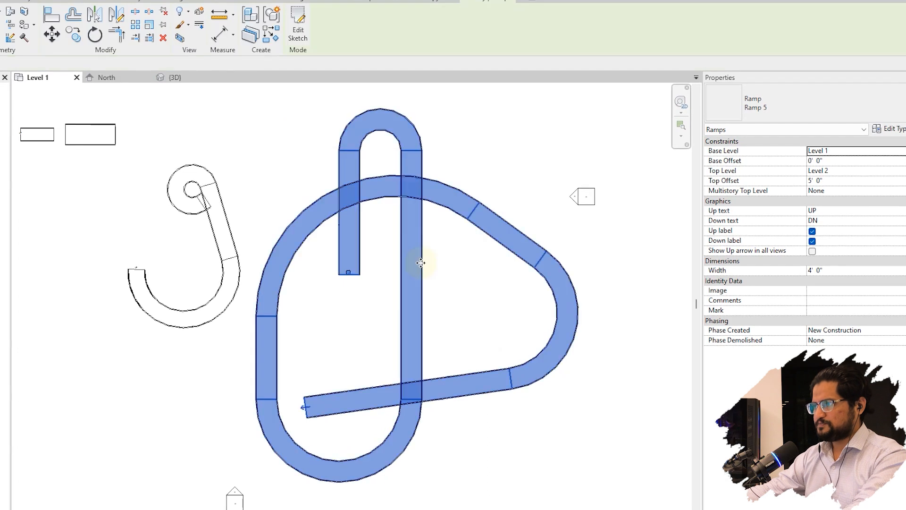
Step: Open the 3D view, delete the element picked at the five-run ramp, and examine the ramp's runs and outer railing
click(174, 78)
scroll(298, 228, down, 4)
shift+middle_drag(326, 368, 477, 370)
scroll(396, 336, up, 5)
click(395, 290)
key(Delete)
scroll(193, 315, down, 5)
shift+middle_drag(532, 441, 380, 344)
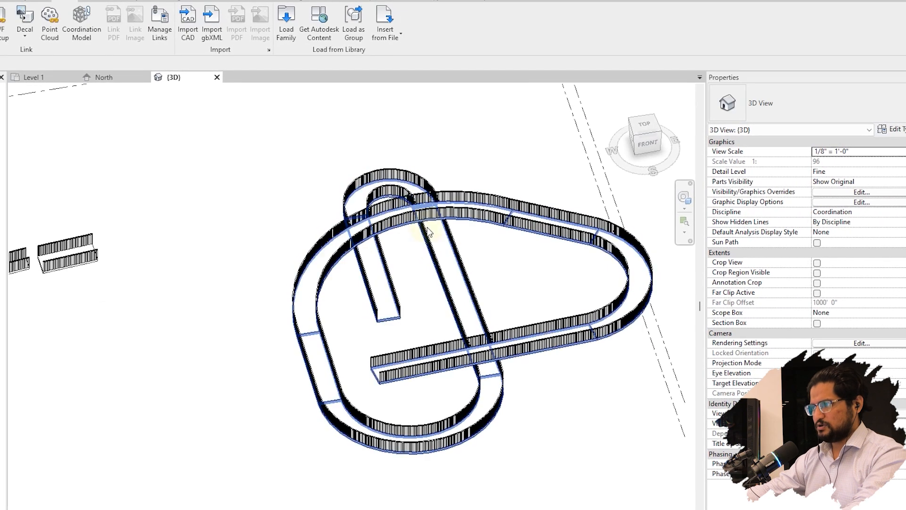
scroll(481, 422, up, 3)
click(480, 422)
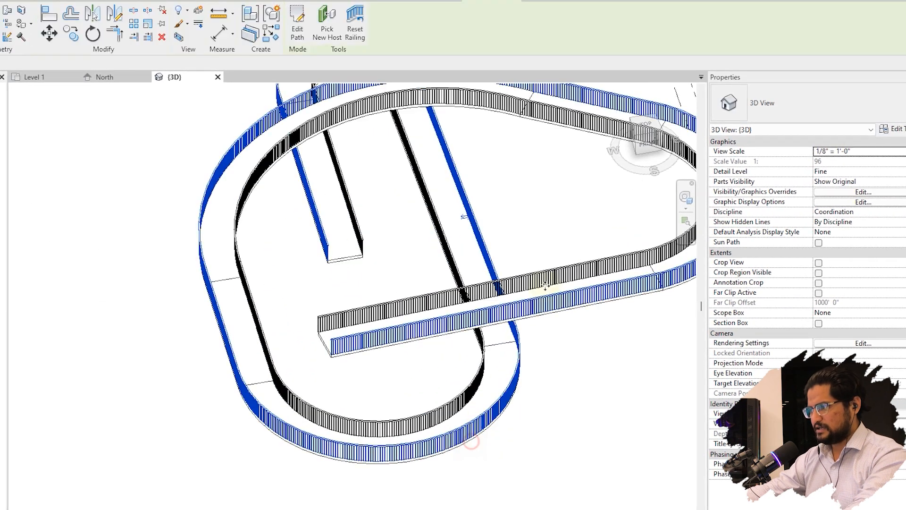
Step: Show the model from the front and select the five-run ramp to examine its level landings and sloped runs
click(662, 147)
scroll(358, 333, up, 5)
scroll(378, 333, up, 3)
middle_drag(393, 335, 582, 340)
click(582, 340)
scroll(598, 318, down, 1)
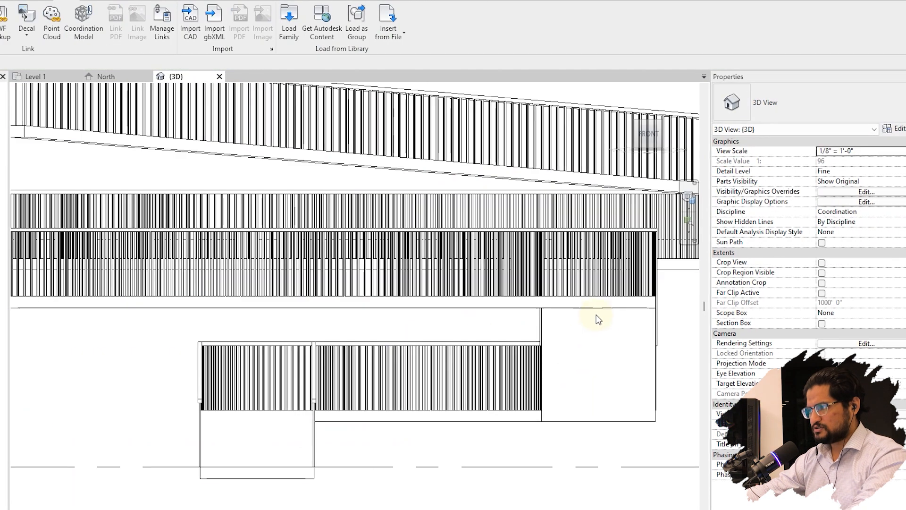
click(317, 309)
middle_drag(307, 326, 358, 324)
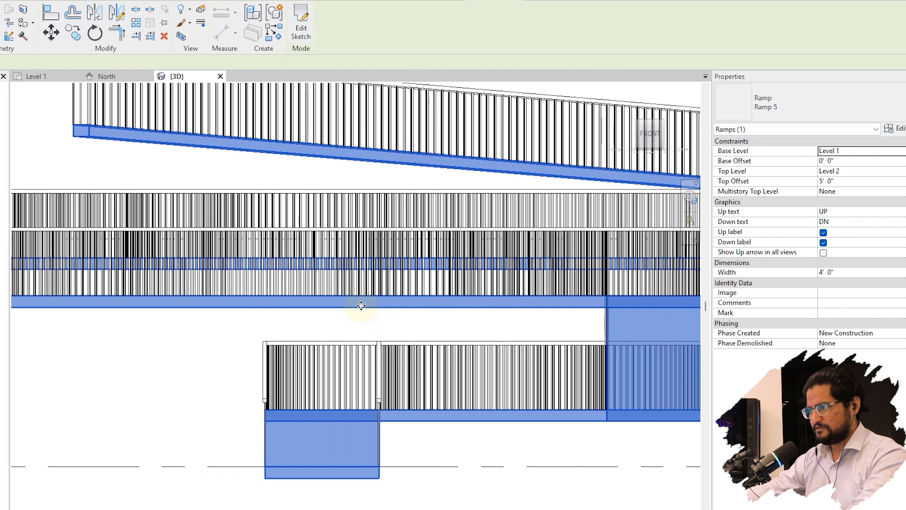
Step: Examine the five-run ramp's ends, curved landings and railings from several sides in 3D
scroll(352, 318, down, 1)
shift+middle_drag(278, 320, 385, 376)
click(574, 394)
scroll(574, 395, up, 2)
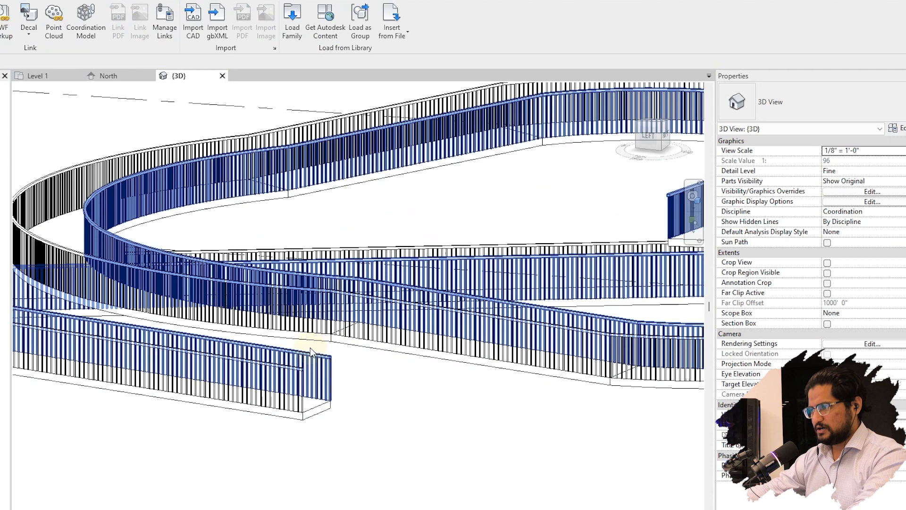
scroll(346, 352, down, 2)
shift+middle_drag(298, 371, 250, 367)
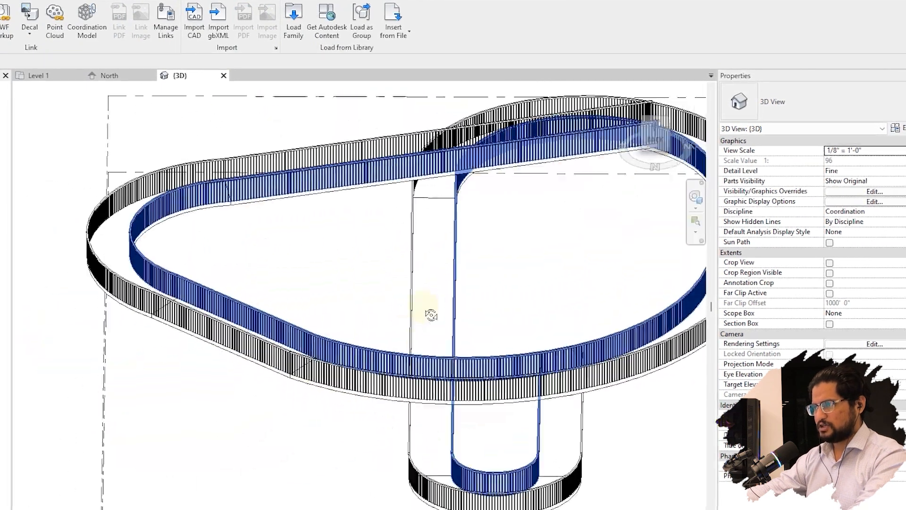
scroll(260, 358, down, 3)
shift+middle_drag(302, 330, 162, 130)
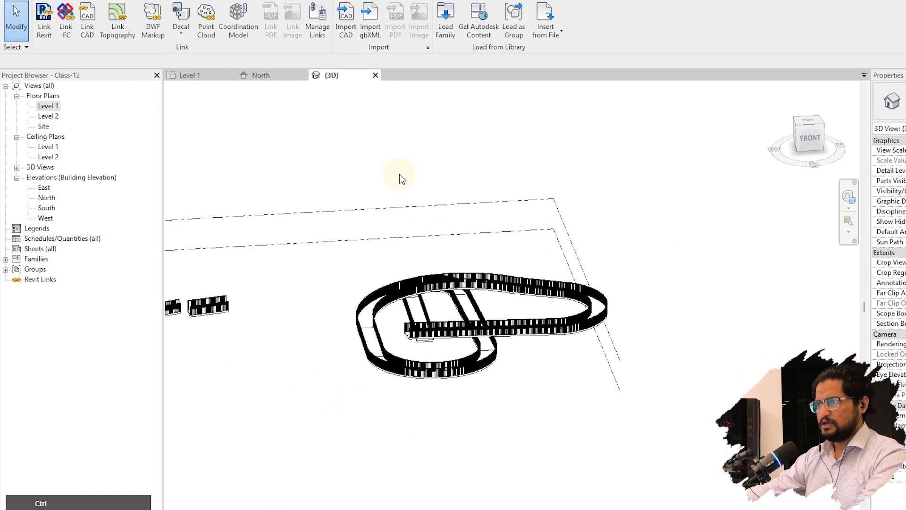
Step: Open the five-run ramp's sketch for editing and show it in the Level 1 plan
scroll(399, 174, up, 5)
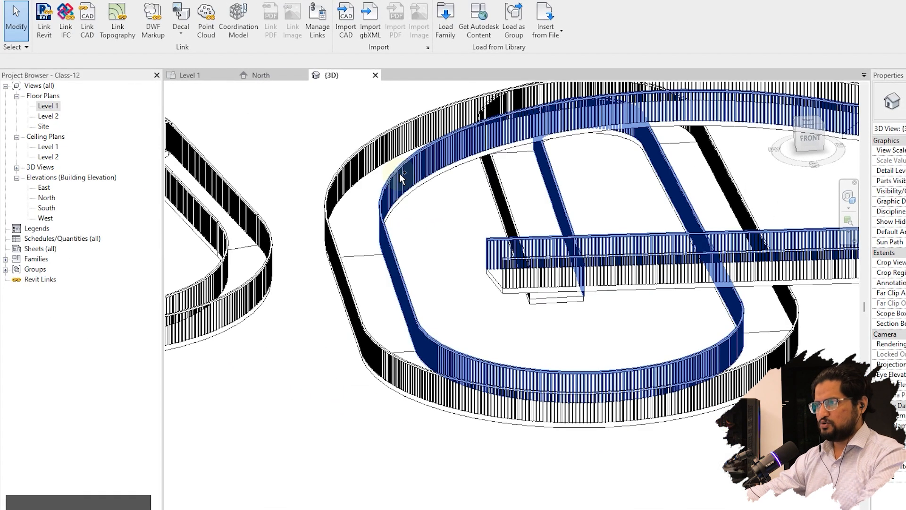
double_click(400, 175)
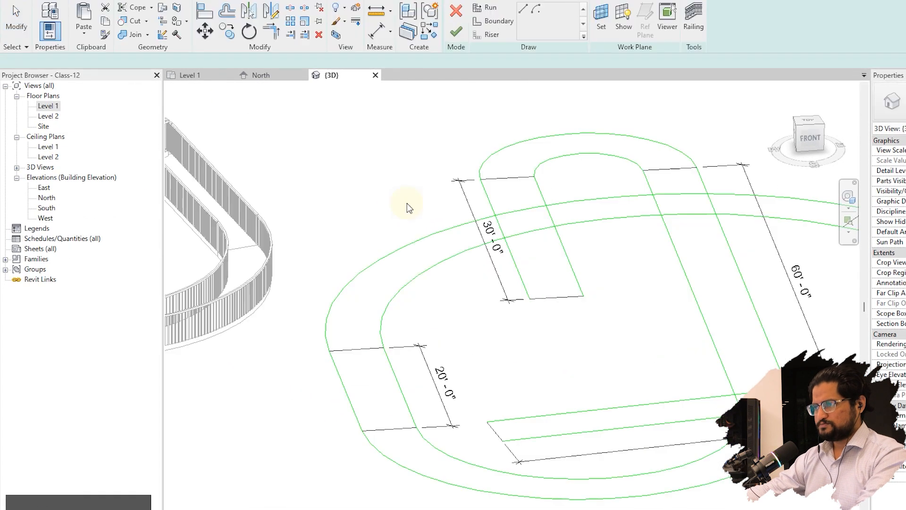
click(192, 78)
scroll(486, 364, up, 1)
scroll(560, 311, up, 3)
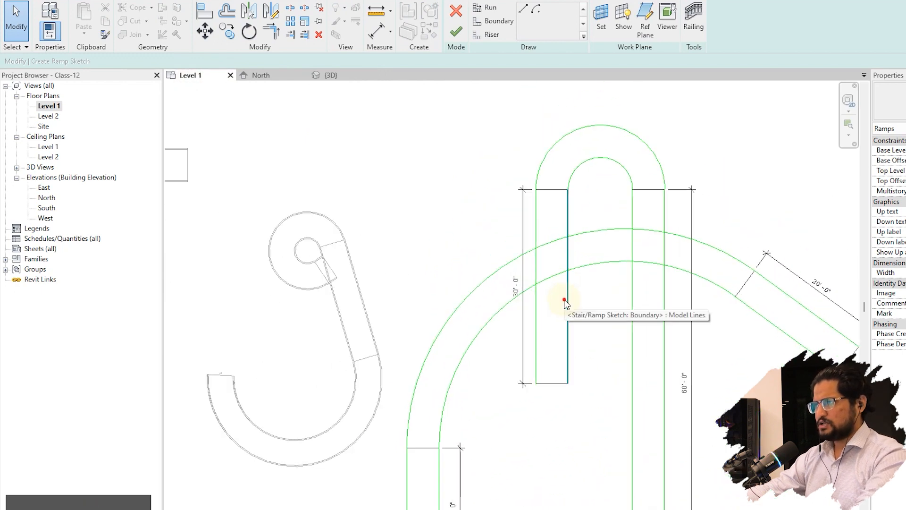
key(Escape)
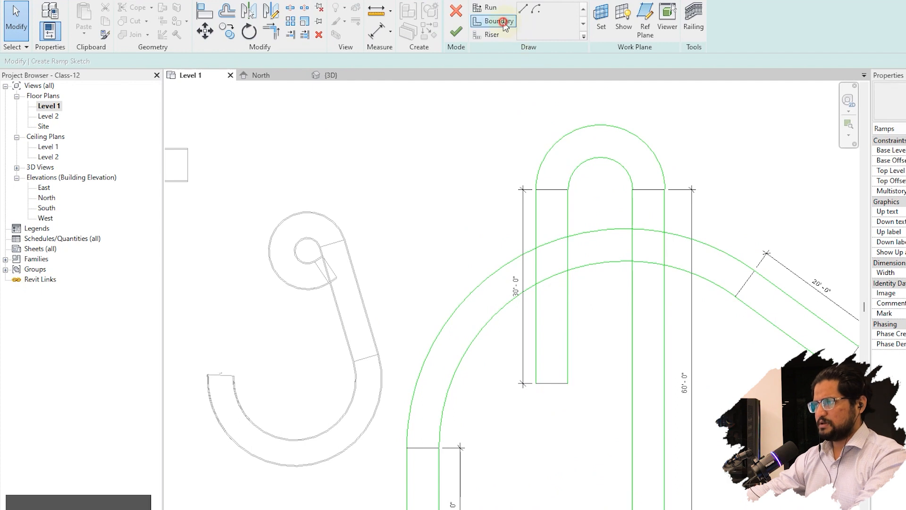
Step: Draw an outward-bulging boundary arc with a radius of about 51' 5" between the left riser endpoints of the 30' run
click(501, 22)
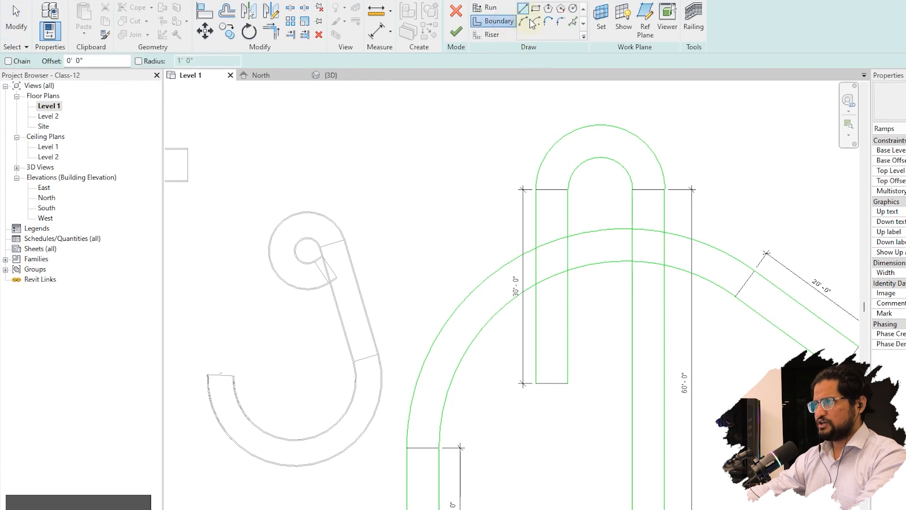
click(534, 191)
click(535, 382)
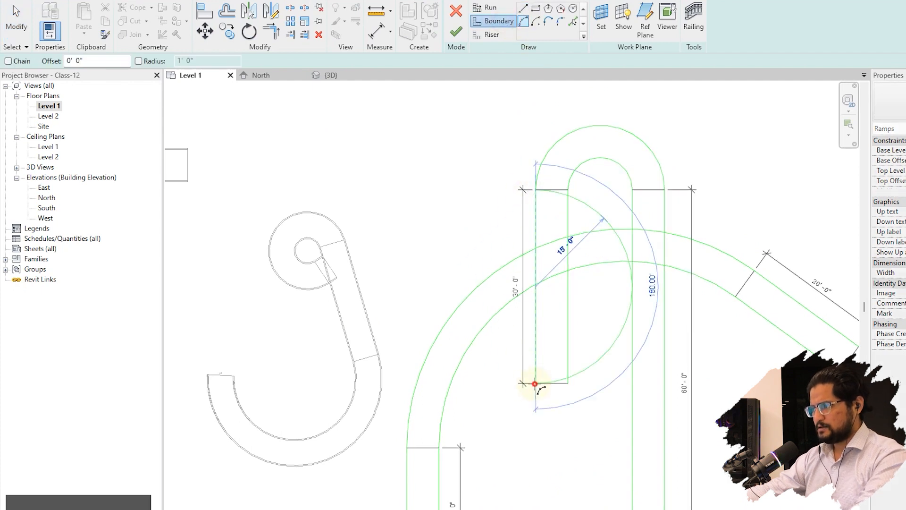
scroll(520, 340, up, 2)
click(529, 333)
key(Escape)
Step: Mirror a copy of the boundary arc about the 30' run's centre axis and remove the run's straight boundary lines
click(532, 150)
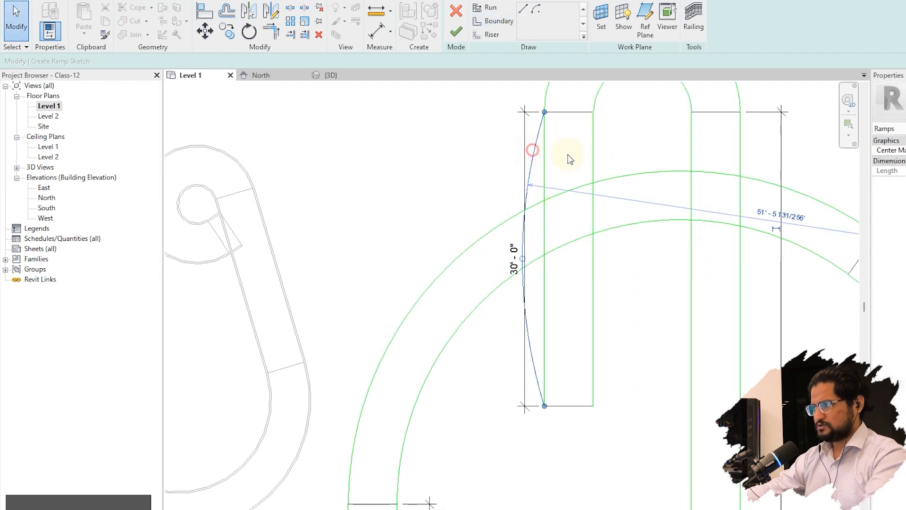
middle_drag(568, 158, 565, 238)
key(m)
key(m)
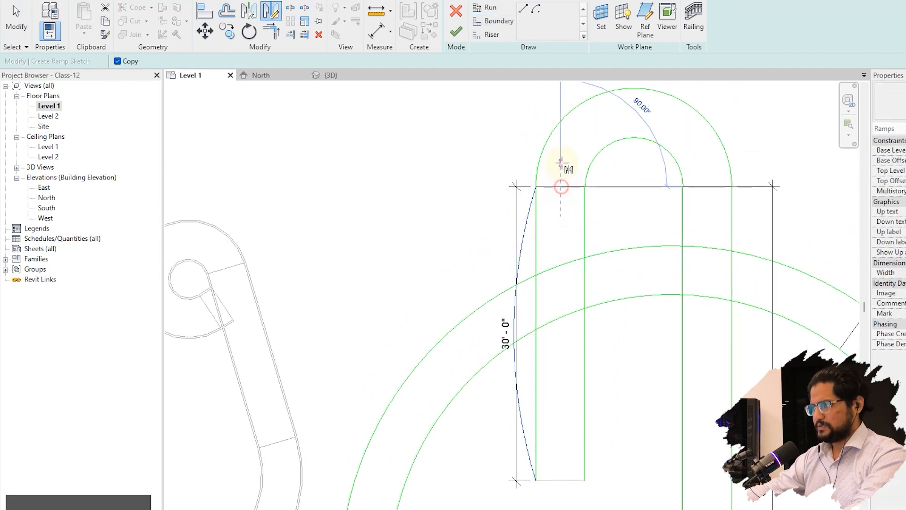
click(561, 163)
click(585, 228)
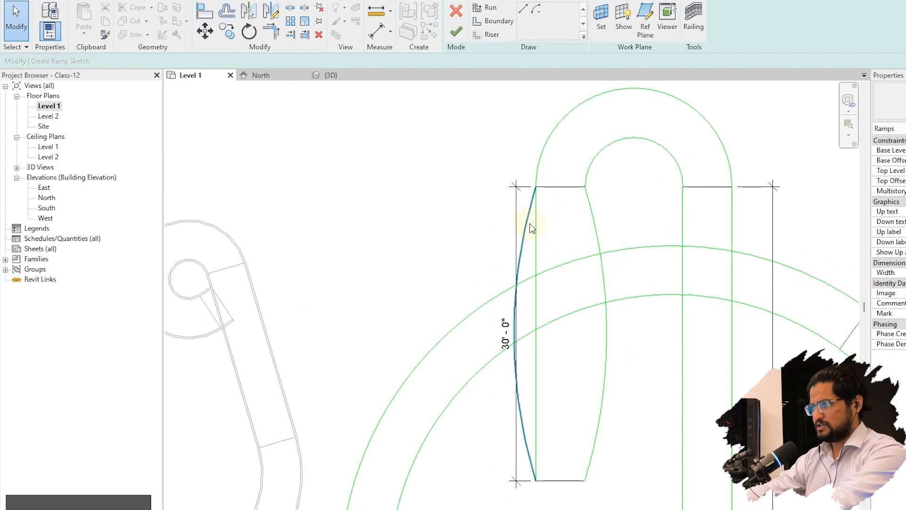
Step: Move the 30' dimension outward clear of the bulging arc and finish the ramp sketch
click(516, 202)
drag(516, 202, 481, 200)
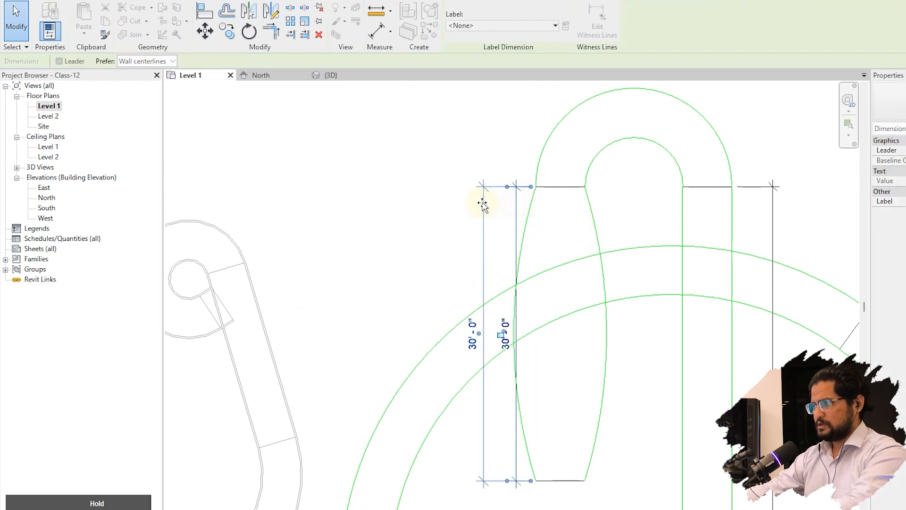
key(Escape)
click(457, 36)
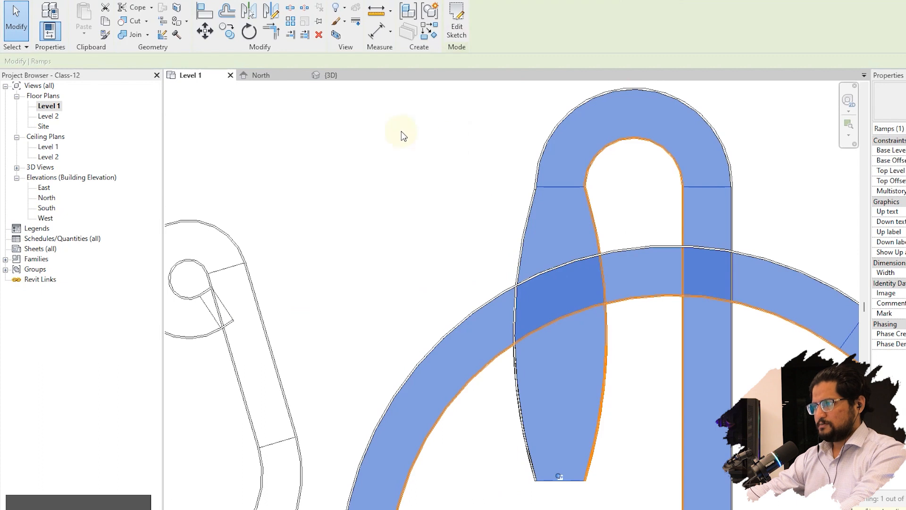
Step: View the reshaped ramp in 3D and reopen its sketch for editing there
click(332, 75)
shift+middle_drag(464, 332, 299, 125)
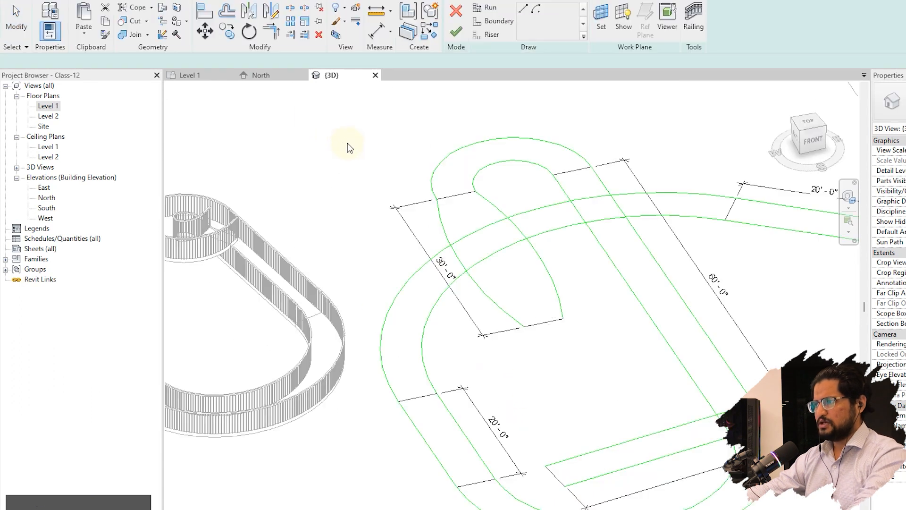
mouse_move(346, 146)
shift+middle_down()
mouse_move(684, 375)
mouse_move(620, 315)
shift+middle_up()
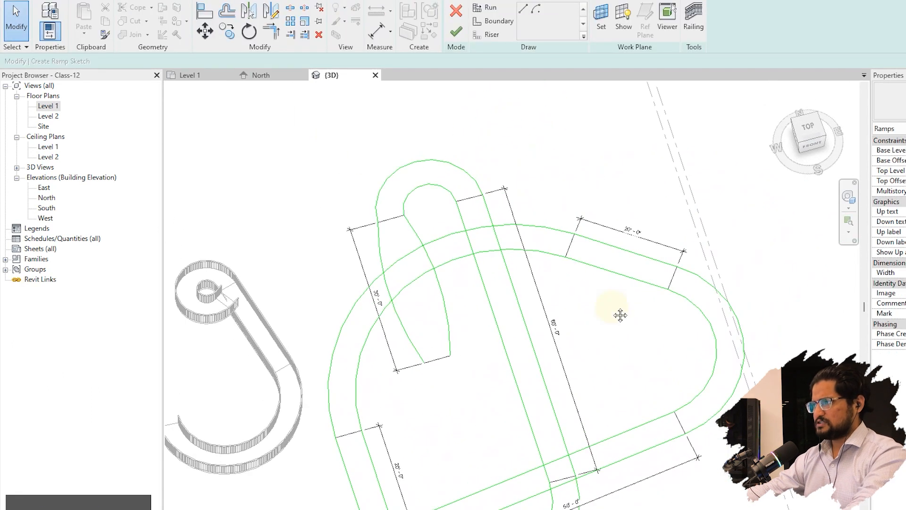
Step: Replace the inner straight boundary of the upper-right 20' run with a deep inward-bulging arc and finish the ramp sketch
click(488, 26)
click(523, 21)
scroll(604, 240, up, 2)
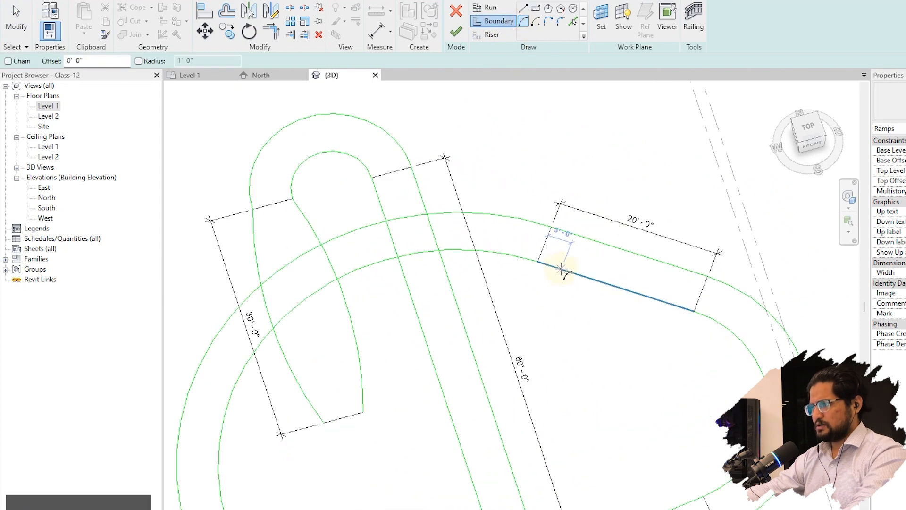
click(538, 263)
click(693, 310)
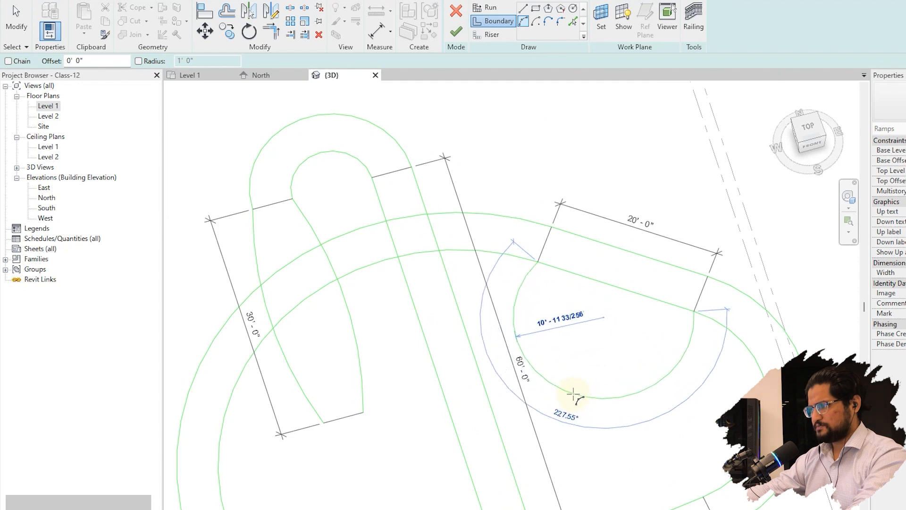
click(599, 362)
key(Escape)
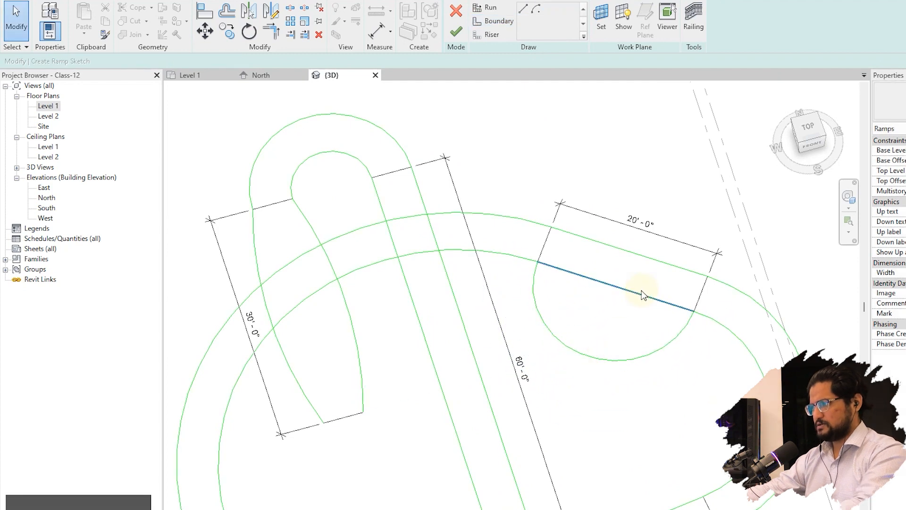
click(456, 35)
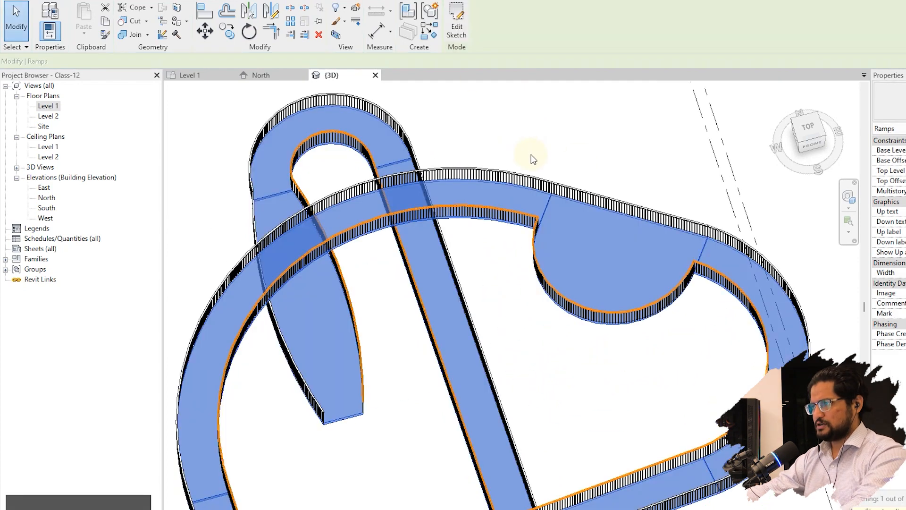
click(532, 156)
Step: Examine the ramp's widened 20' run, bulging 30' run and their railings from several sides in 3D
scroll(574, 233, down, 2)
shift+middle_drag(695, 493, 615, 378)
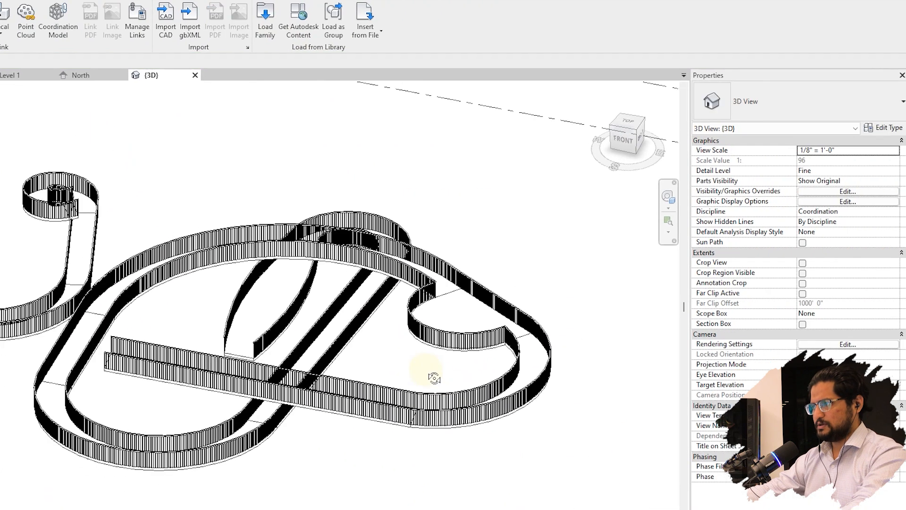
shift+middle_drag(434, 378, 101, 289)
scroll(234, 370, up, 3)
shift+middle_drag(234, 371, 434, 437)
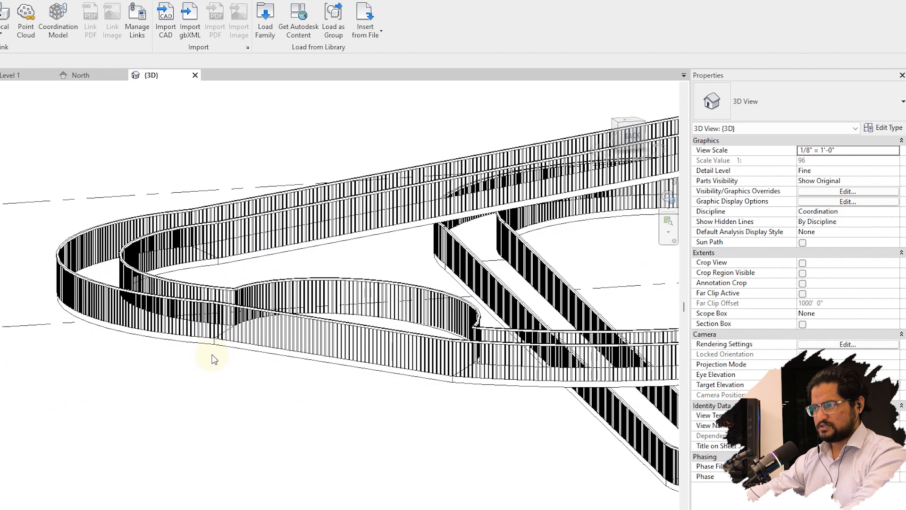
scroll(213, 354, down, 3)
shift+middle_drag(239, 375, 667, 477)
scroll(469, 329, down, 3)
shift+middle_drag(468, 329, 555, 365)
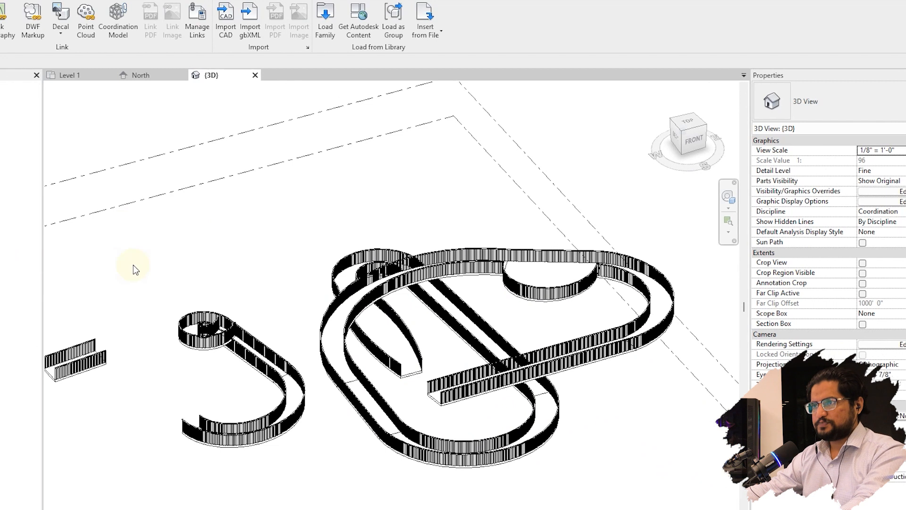
Step: Open the Level 1 plan and inspect the hook-shaped curved ramp's sketch, closing it without edits
double_click(47, 105)
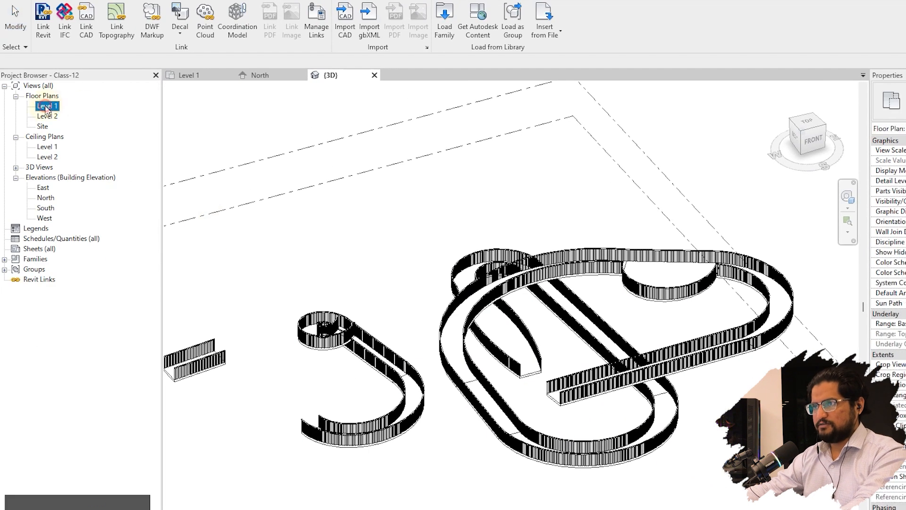
scroll(409, 335, up, 2)
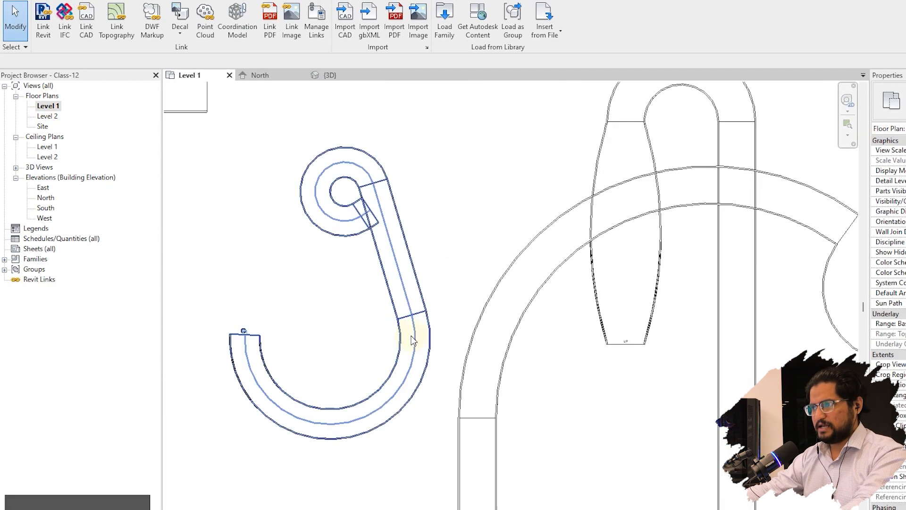
click(413, 321)
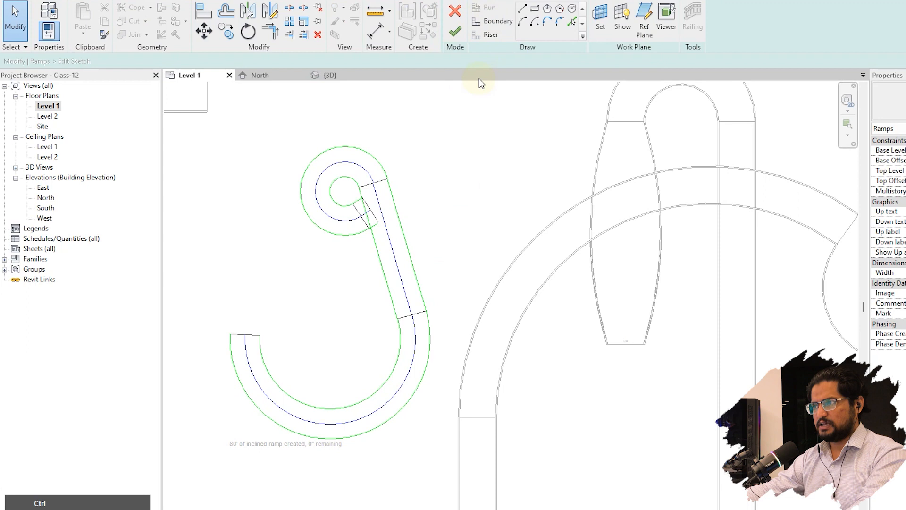
key(ctrl+Return)
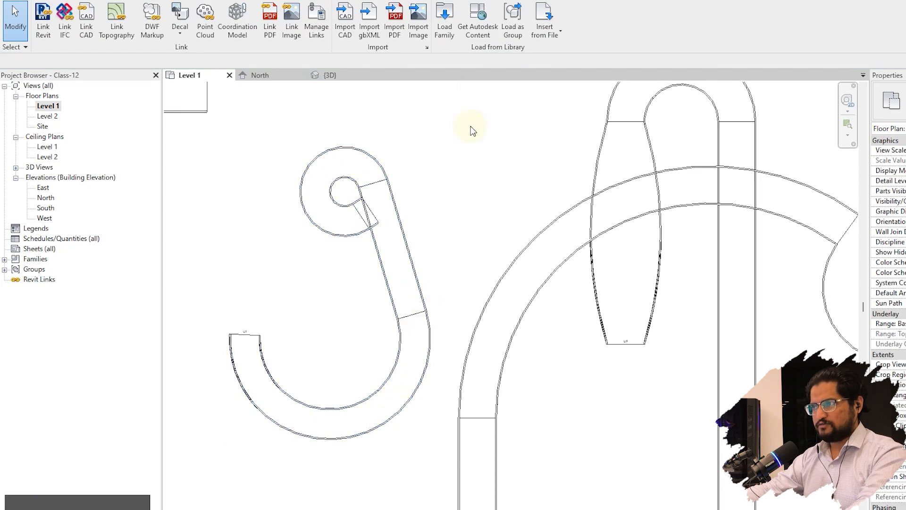
Step: Set the hook-shaped curved ramp's width to 2'
click(429, 326)
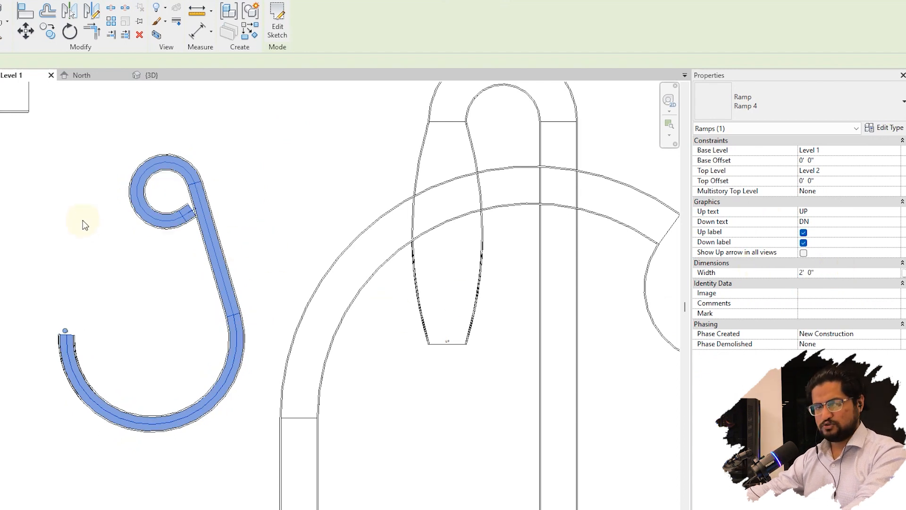
click(400, 304)
scroll(399, 283, down, 3)
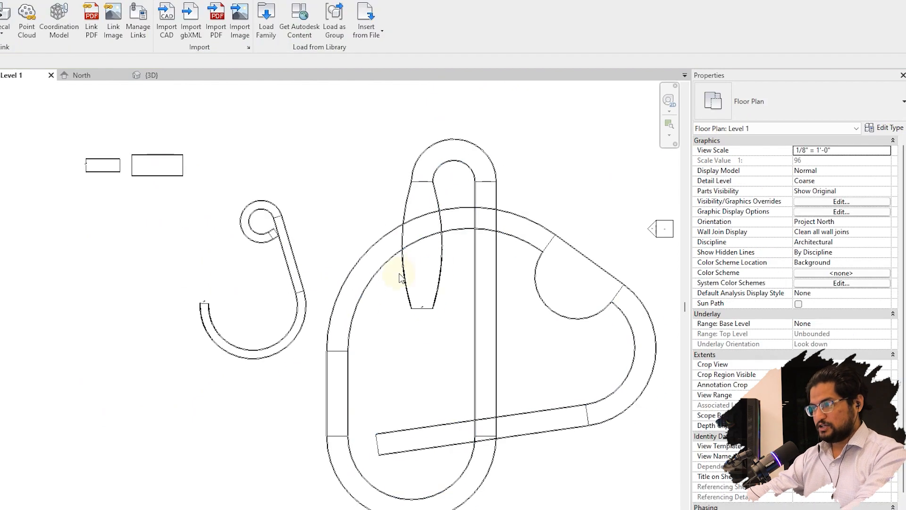
Step: Set the boundary-sketched five-run ramp's width property to 15' and check its outline in plan
scroll(426, 313, up, 2)
click(413, 306)
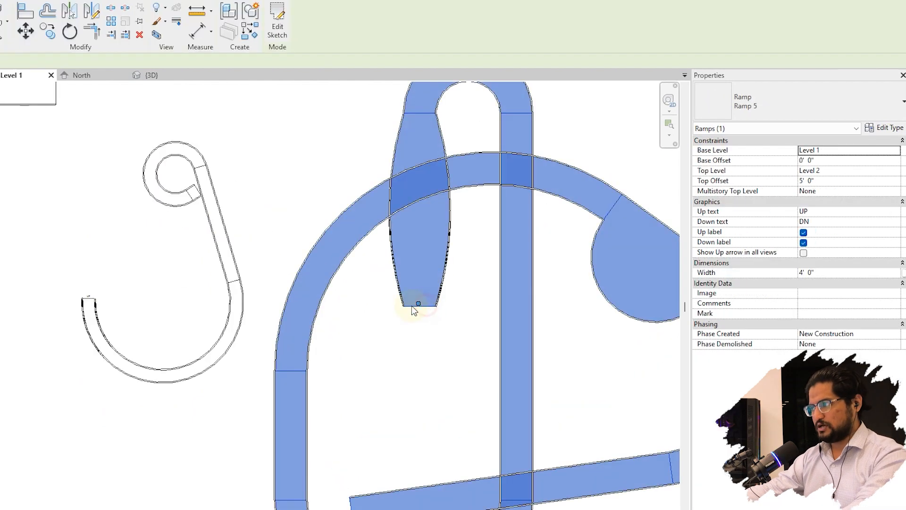
click(848, 273)
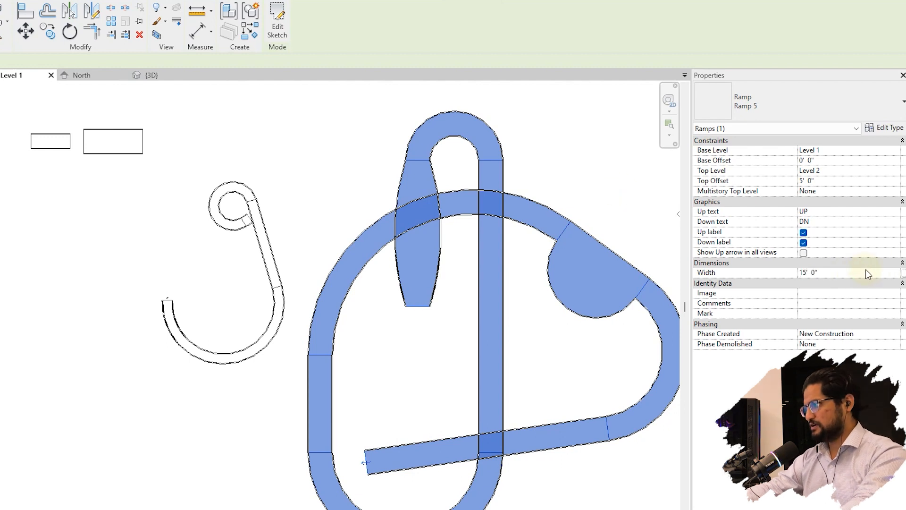
middle_drag(501, 200, 437, 169)
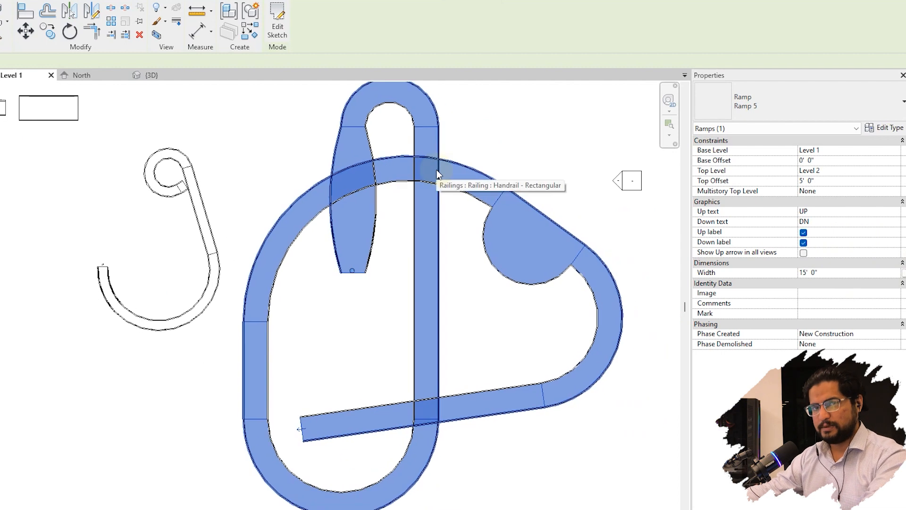
middle_drag(454, 244, 468, 281)
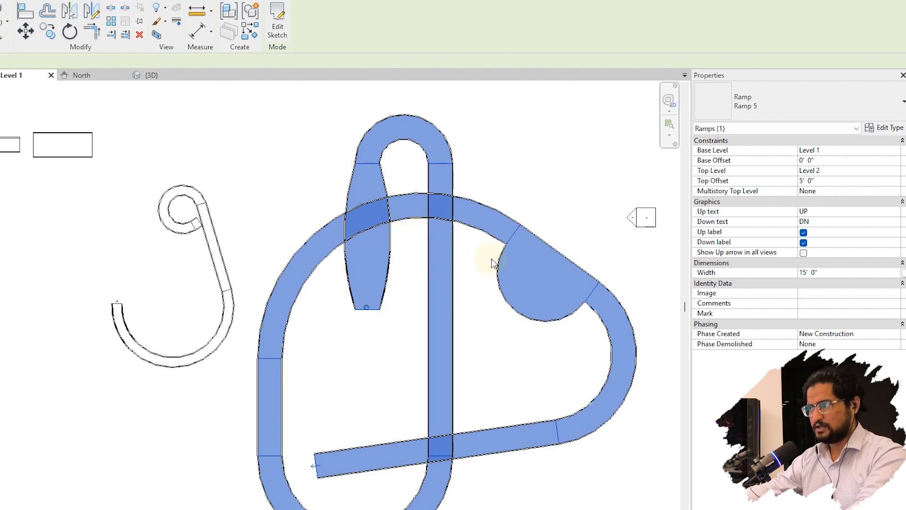
Step: Reopen the five-run ramp's sketch and shrink the inner arc of the U-shaped landing above the 30' run
click(278, 34)
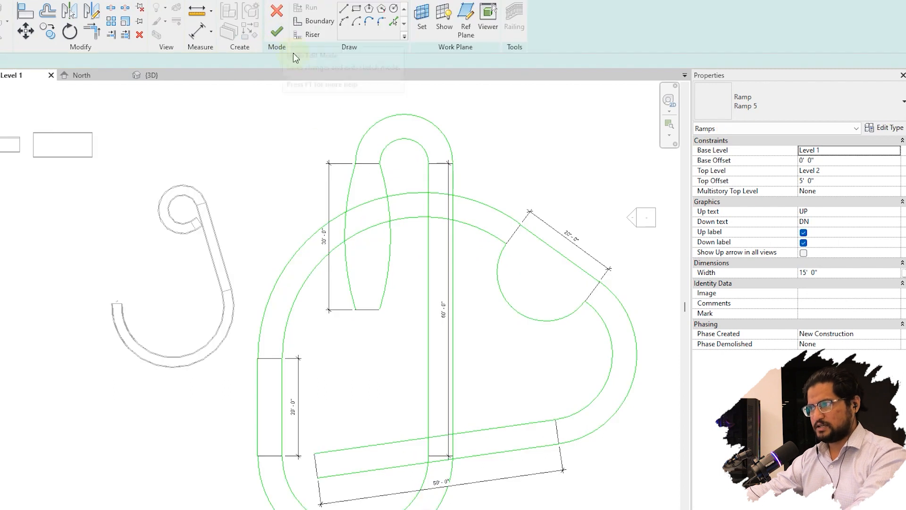
click(358, 192)
click(395, 140)
scroll(394, 141, up, 3)
drag(396, 141, 395, 157)
click(433, 143)
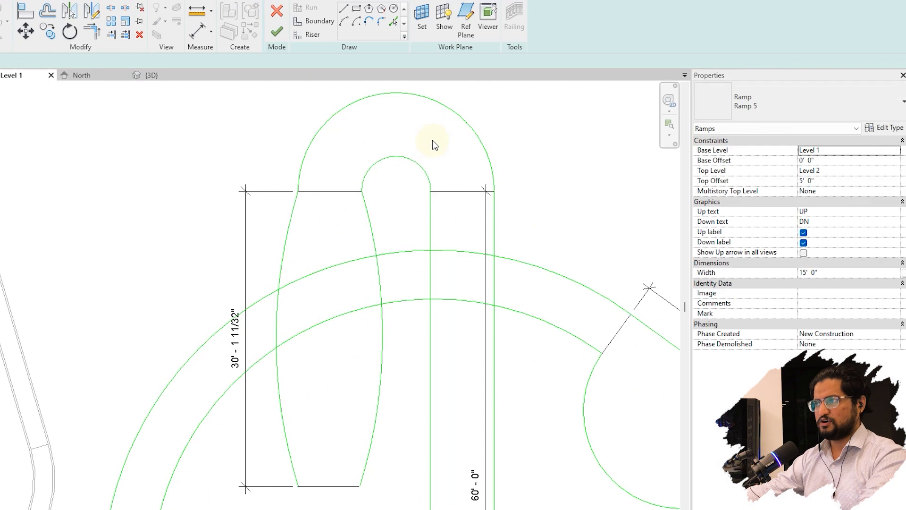